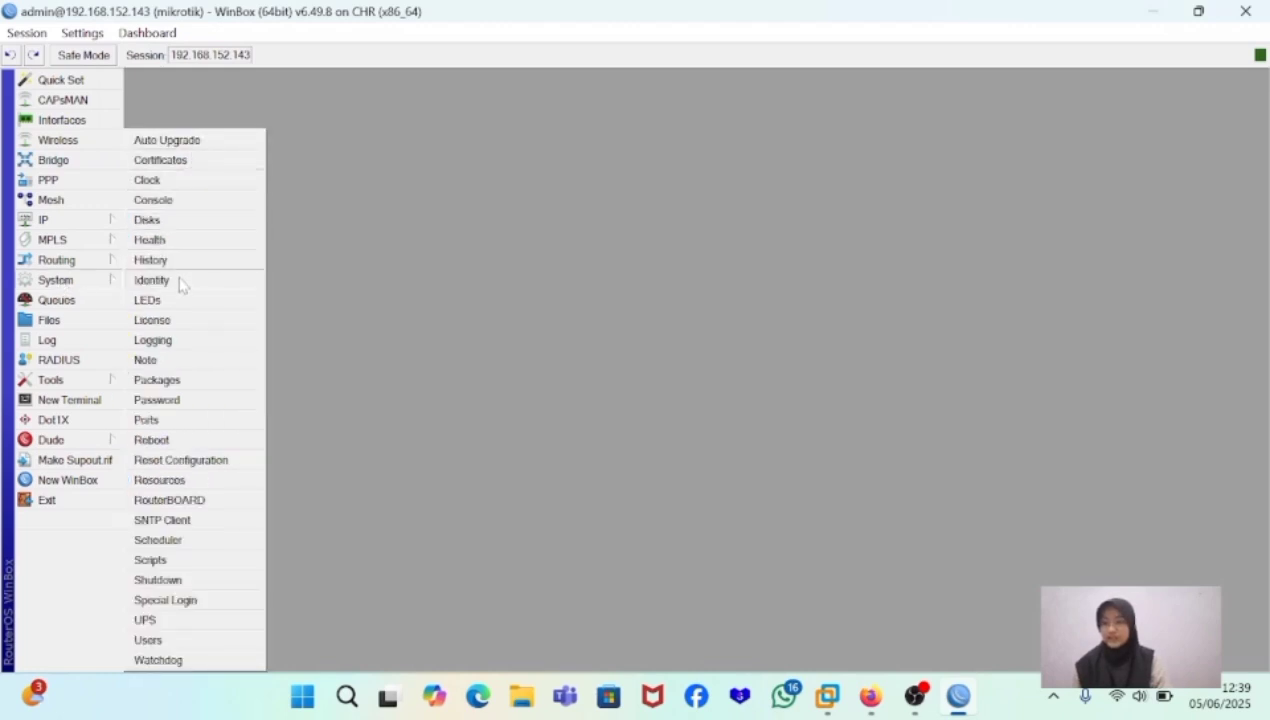
- Set the router's system identity to rb in the Identity settings
click(152, 281)
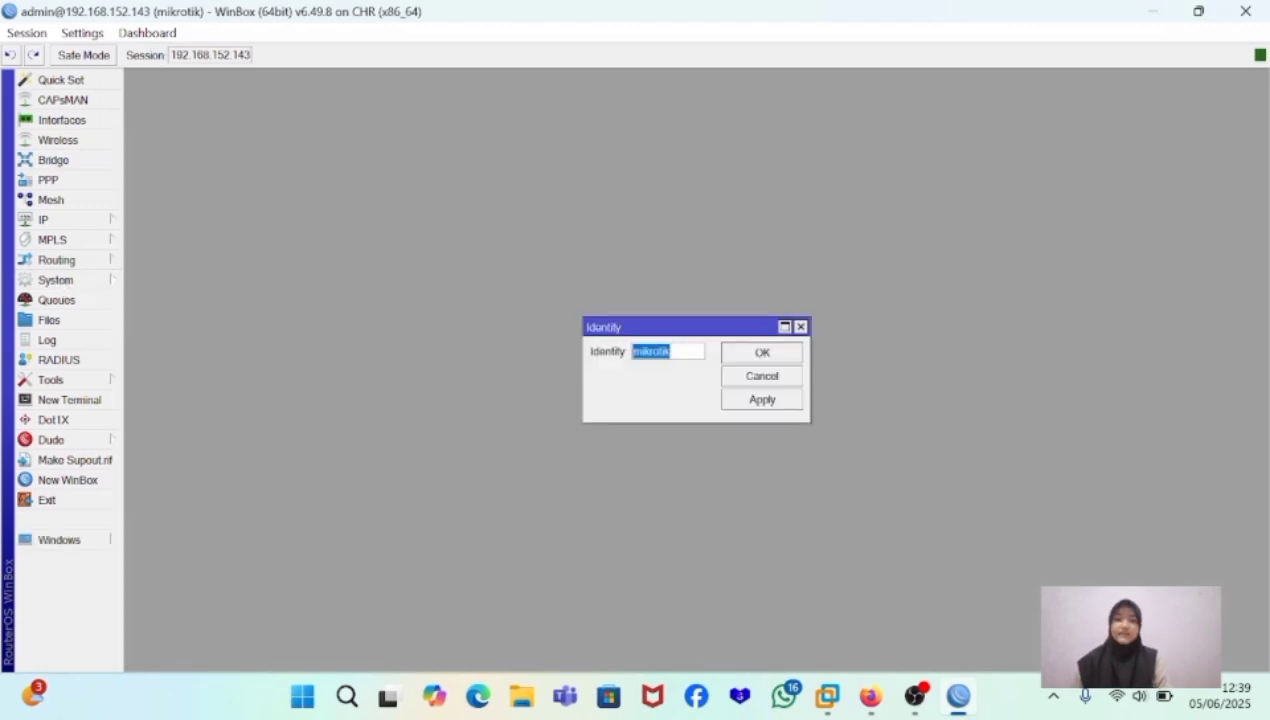
key(BackSpace)
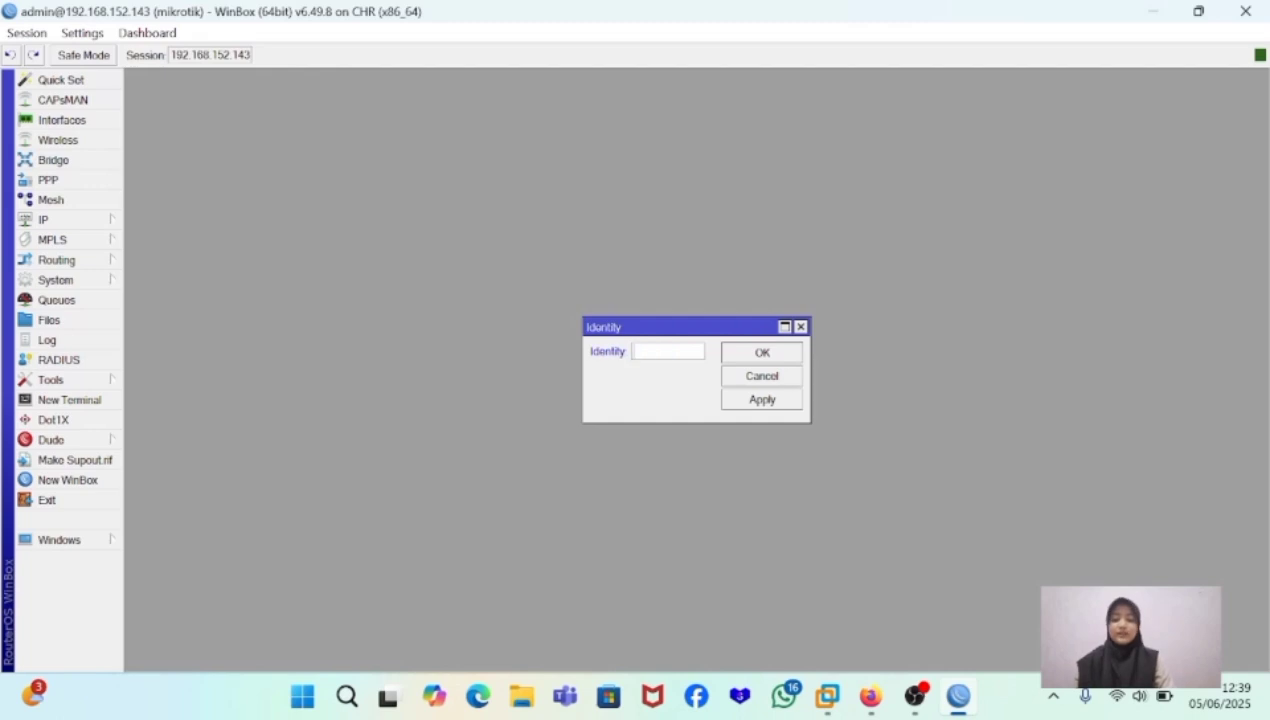
text(rb)
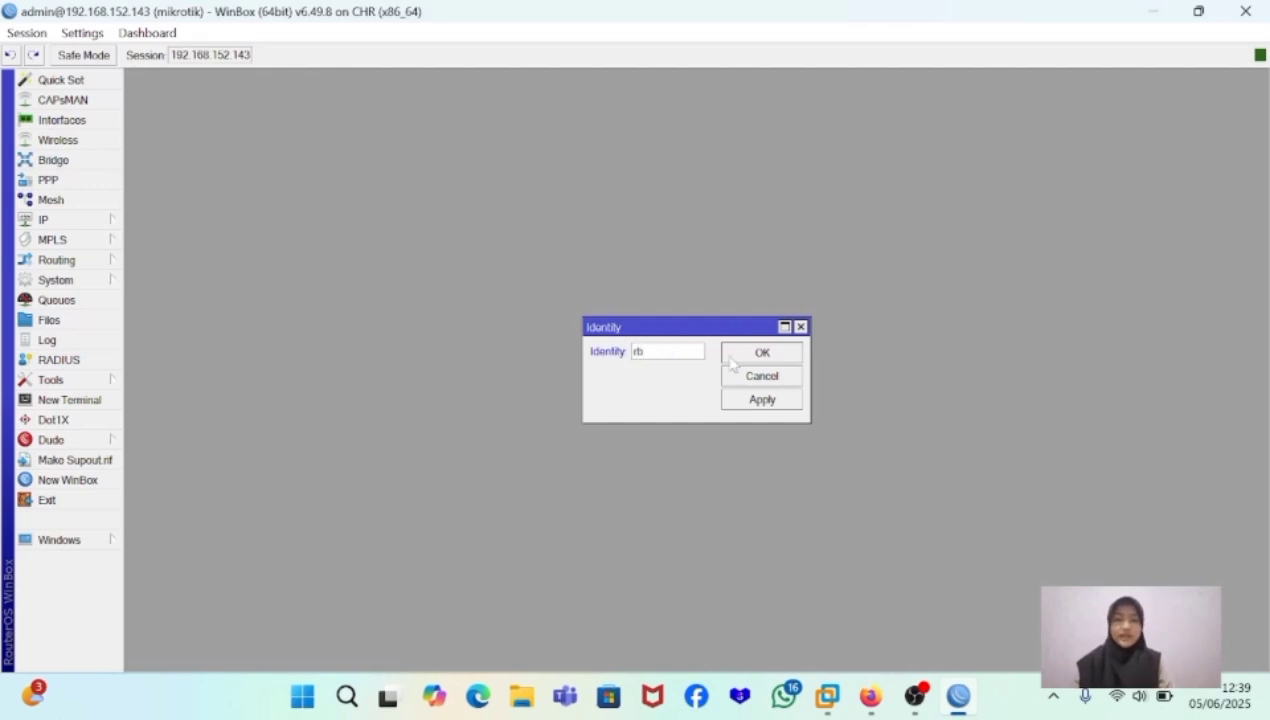
click(760, 354)
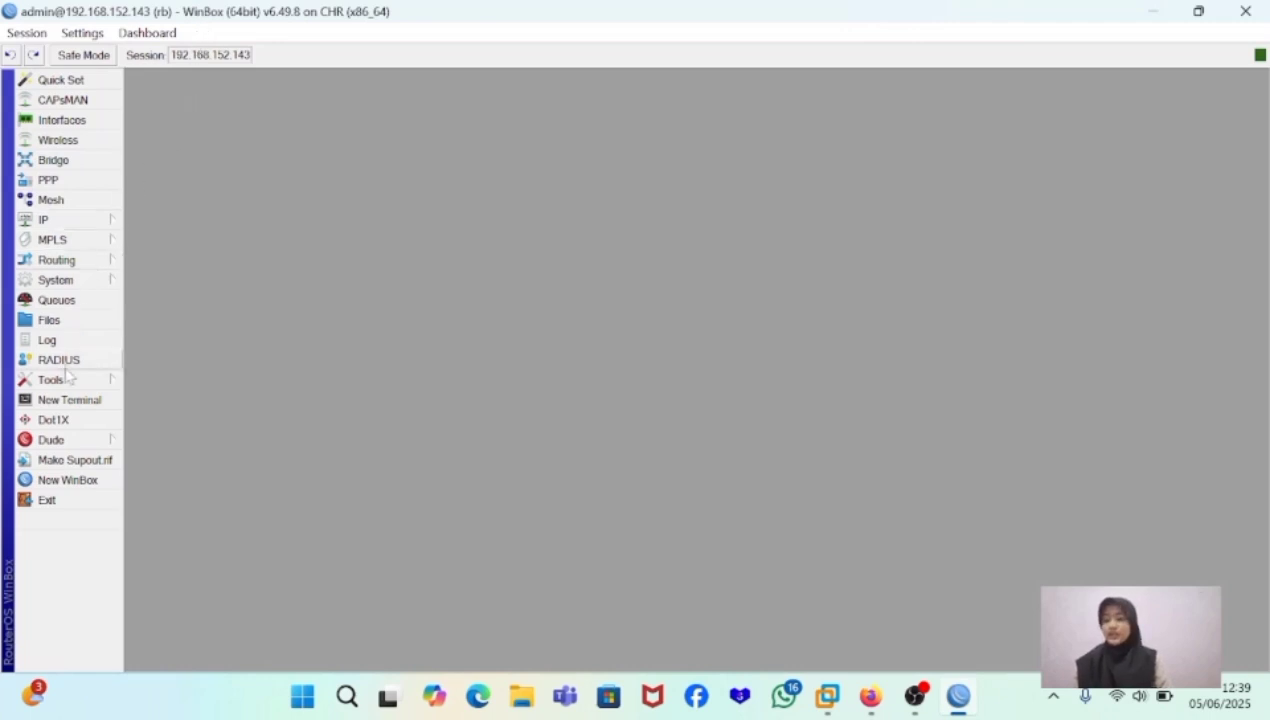
- In a new terminal, skip the password change and print the router's name from the system identity level
click(68, 400)
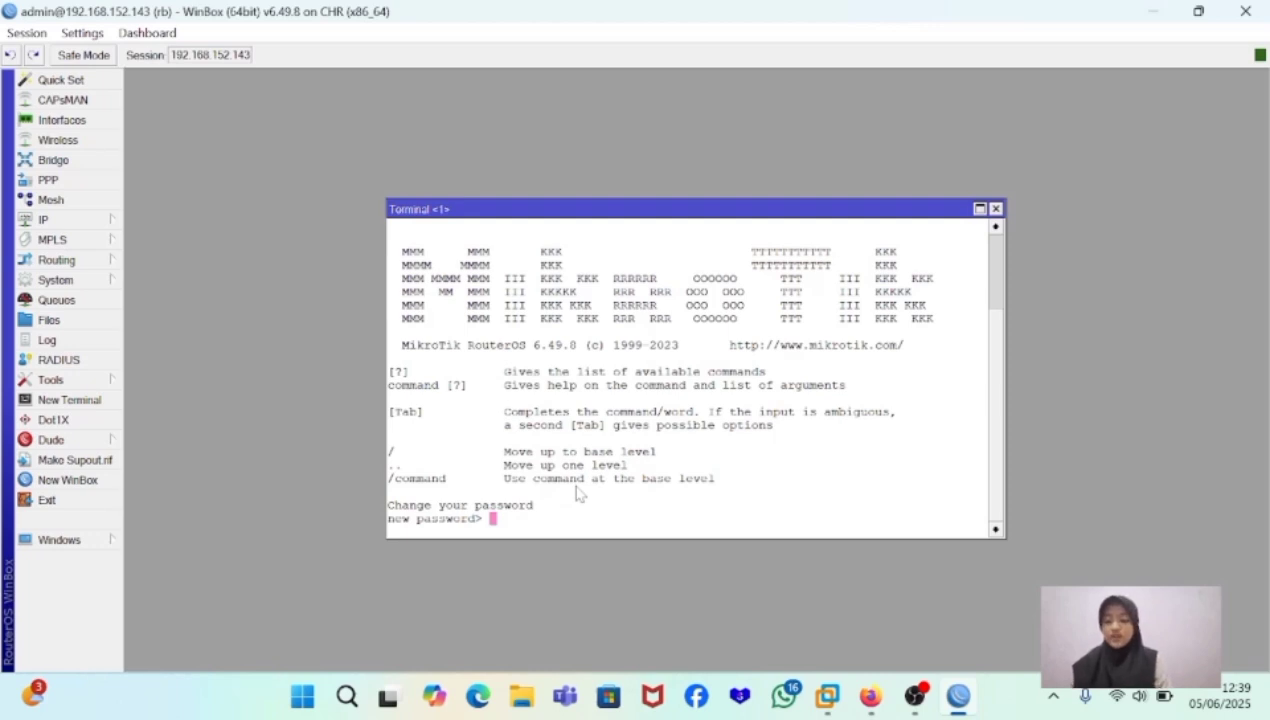
key(Return)
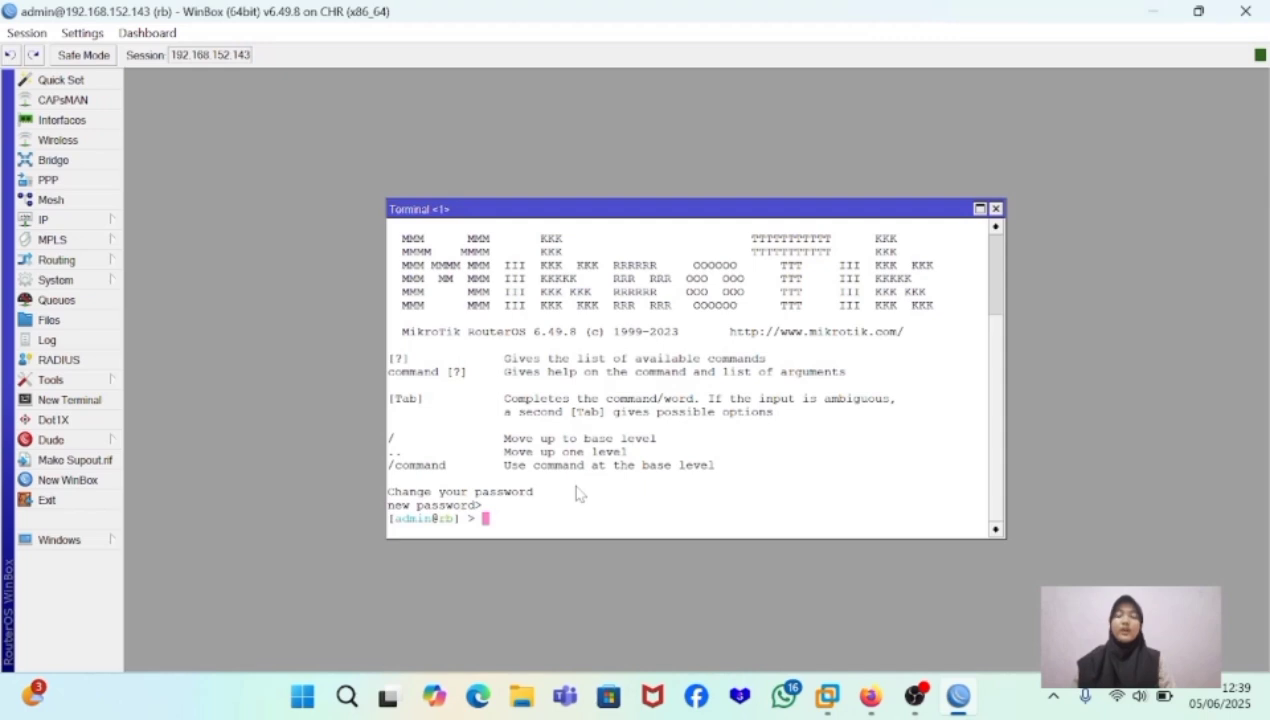
text(syst)
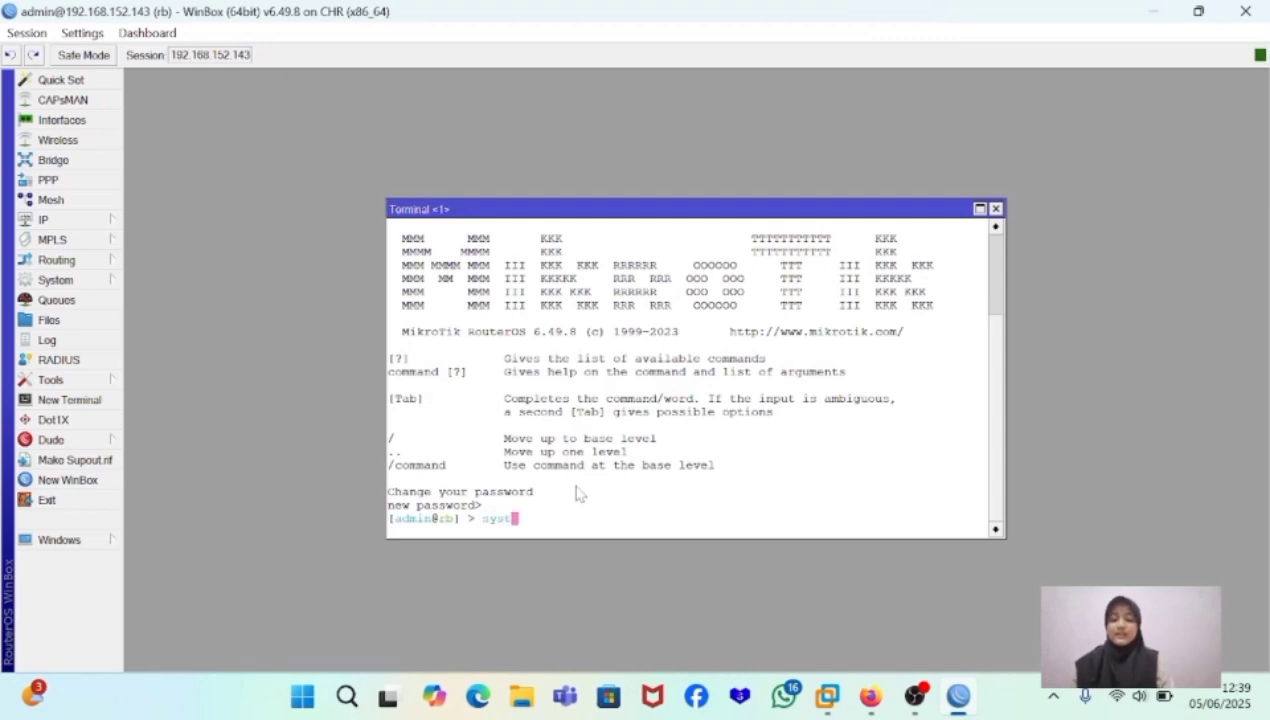
text(em iden)
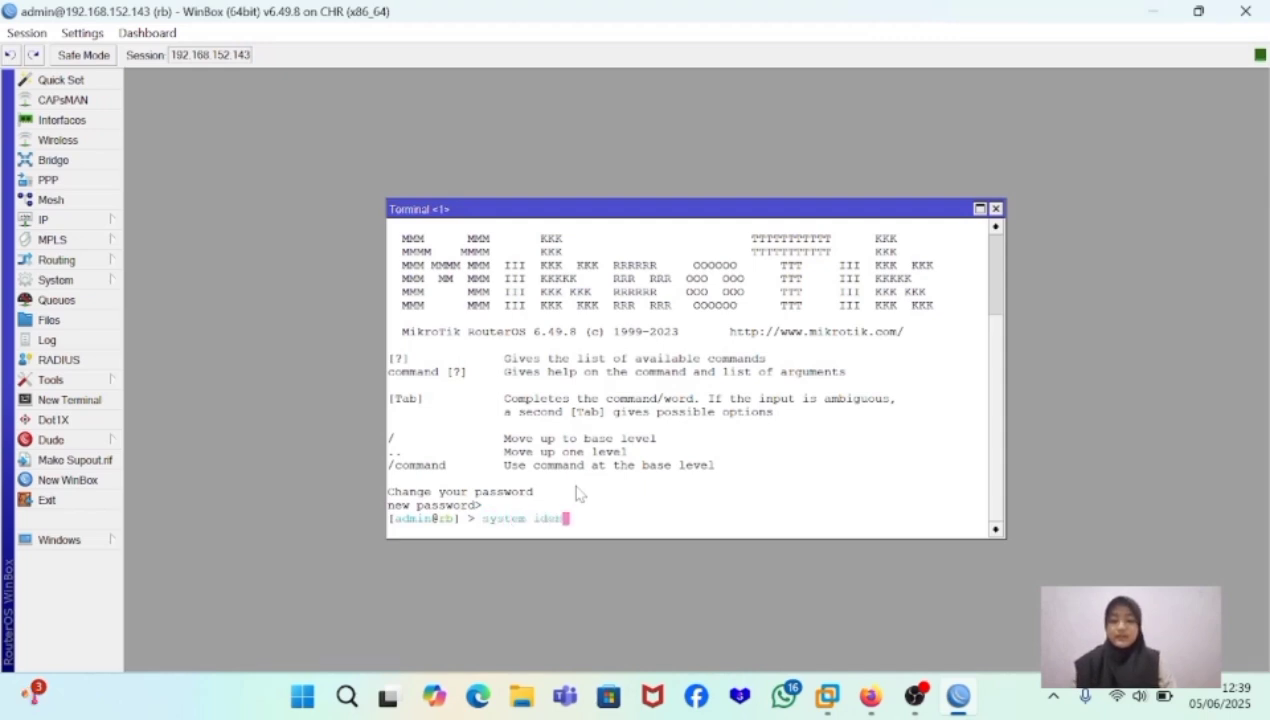
text(tity)
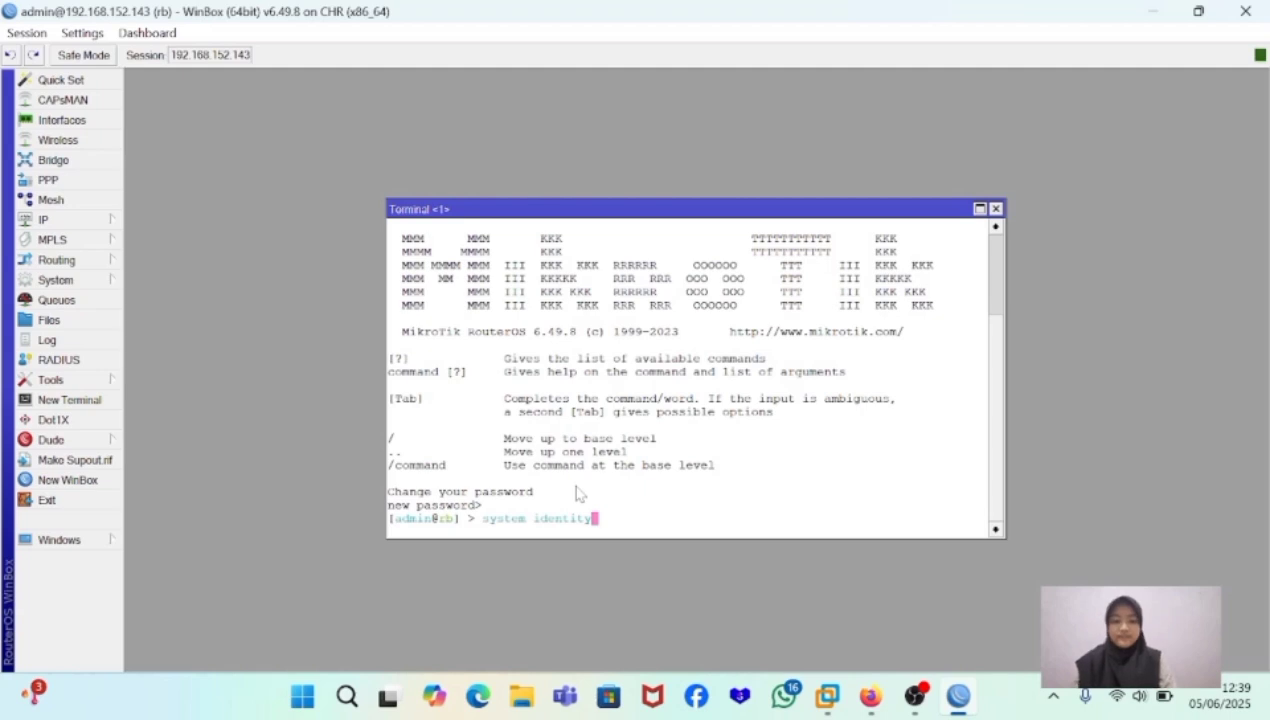
key(Return)
text(pr)
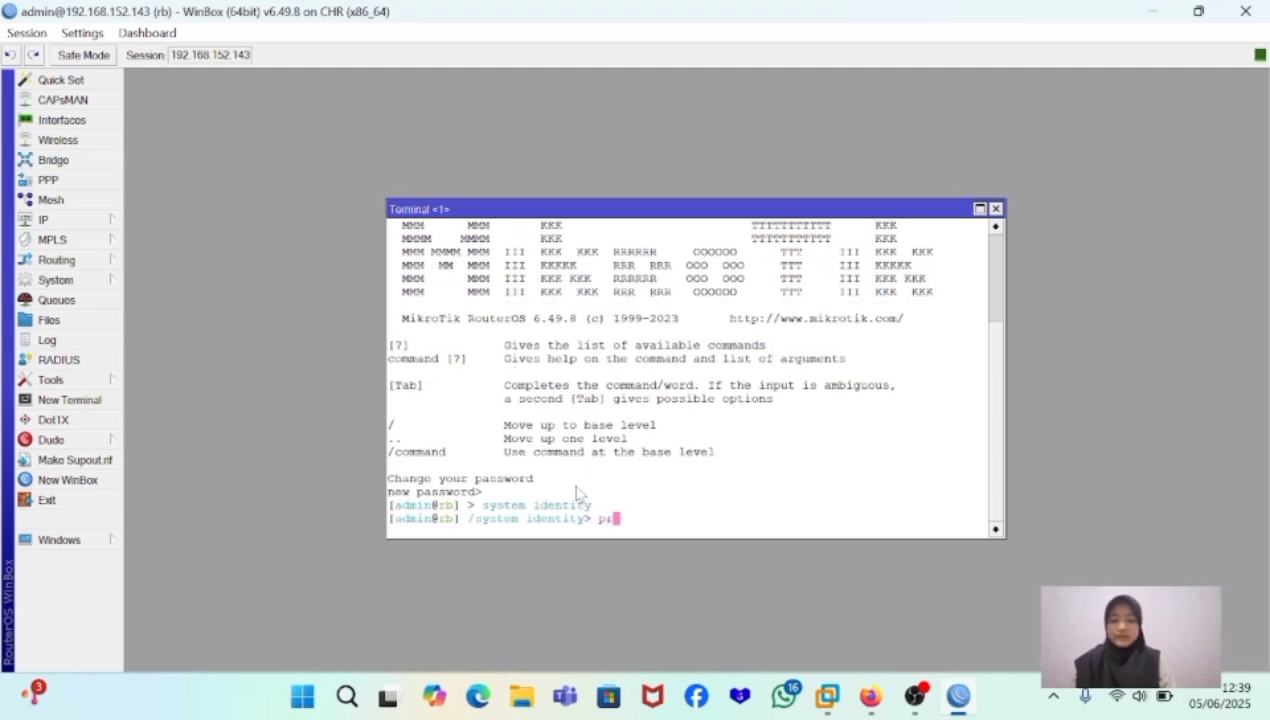
text(int)
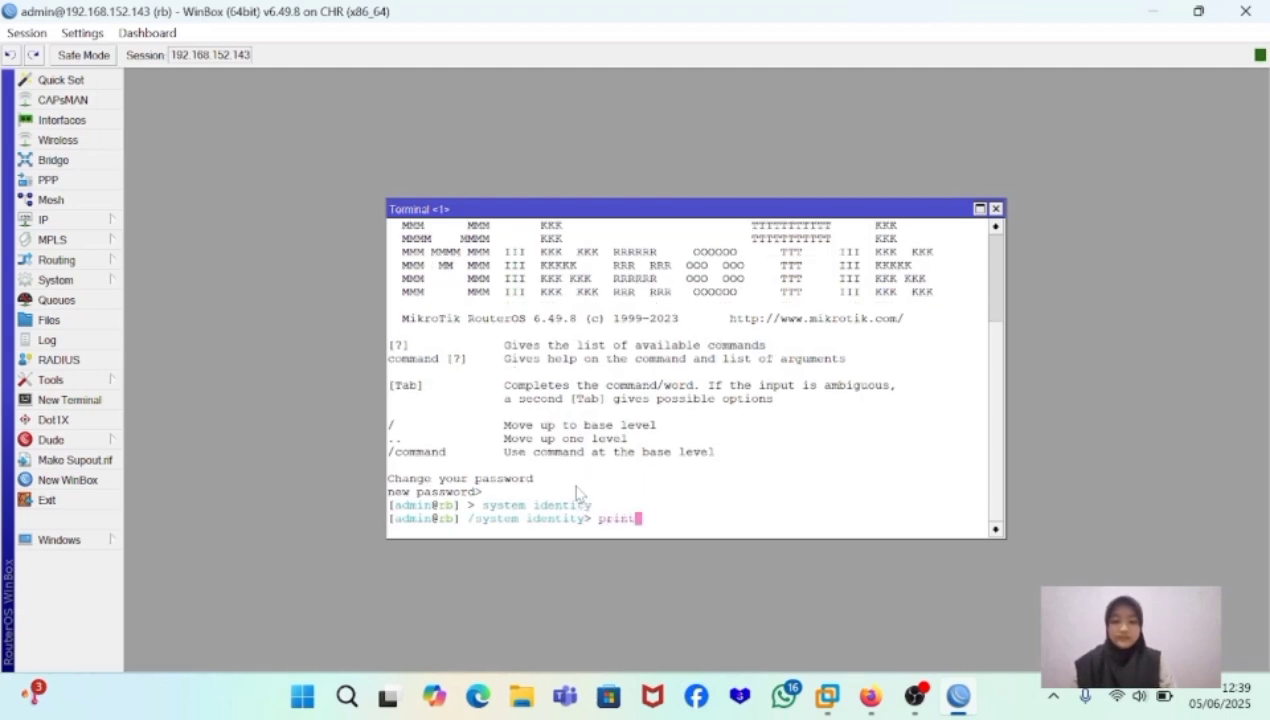
key(Return)
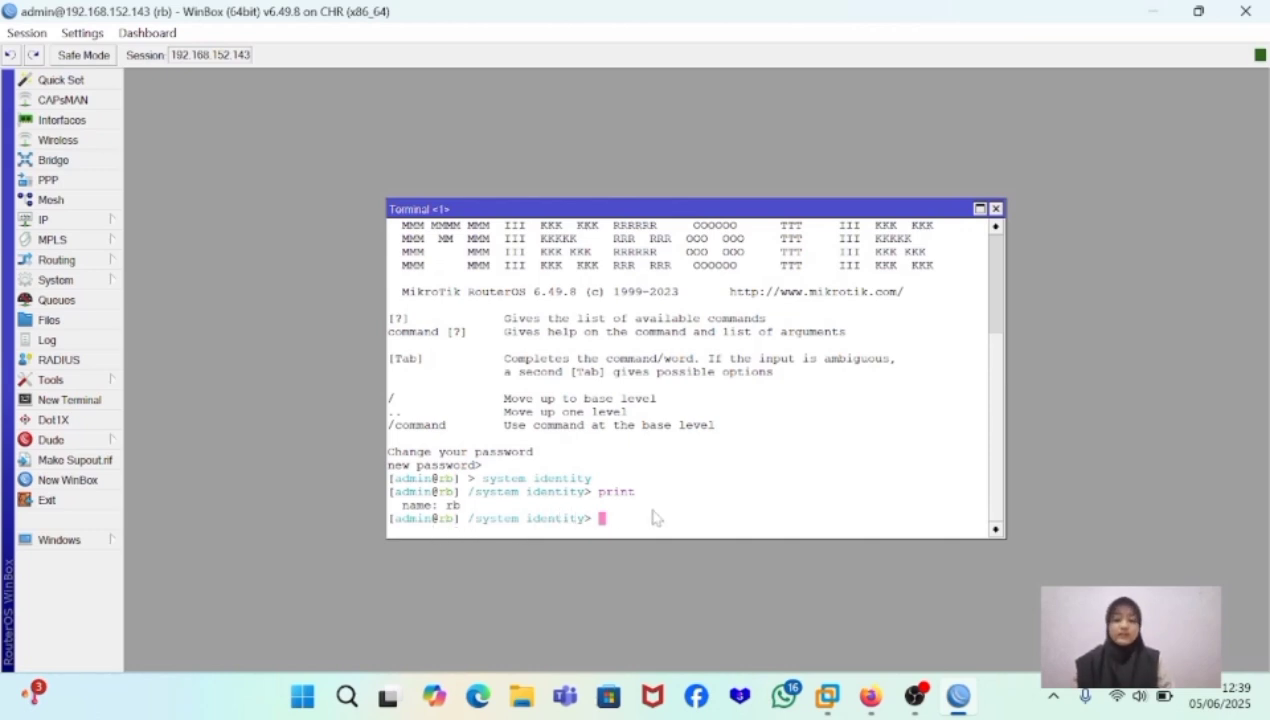
- Return the terminal to base level and use identity set name under system to name the router "rb-" plus the owner's first name
text(/)
key(Return)
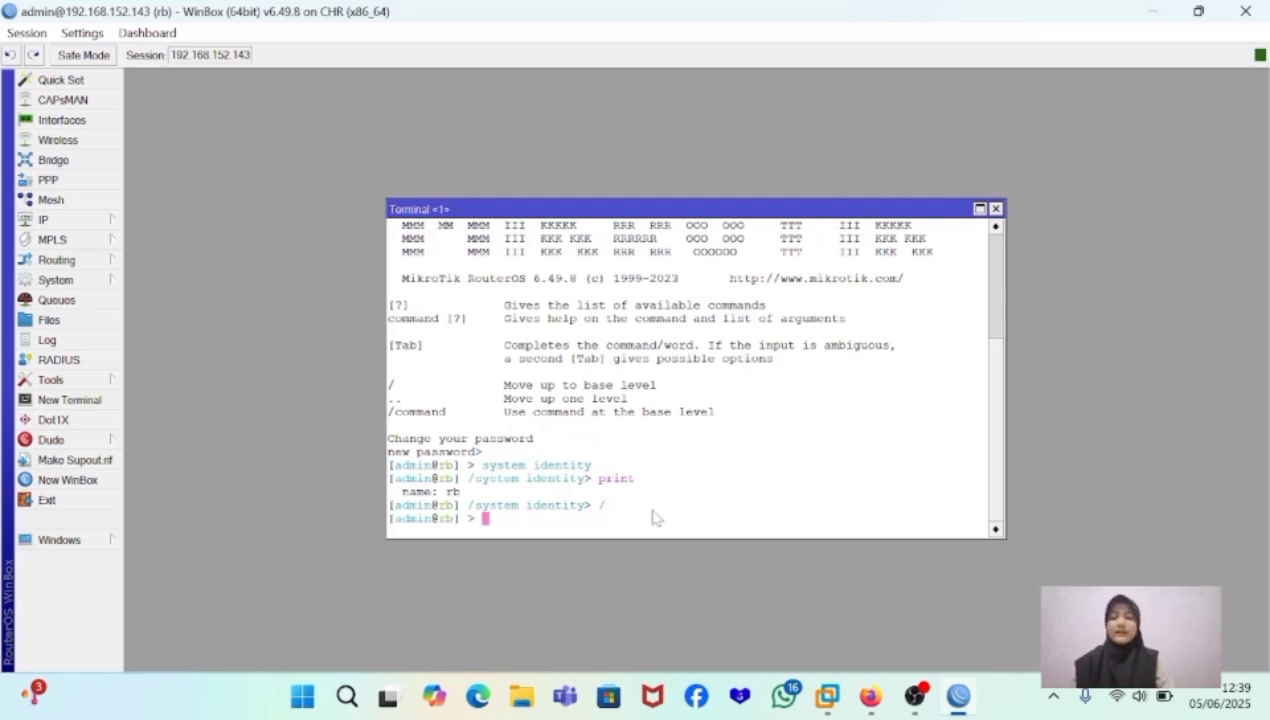
text(system)
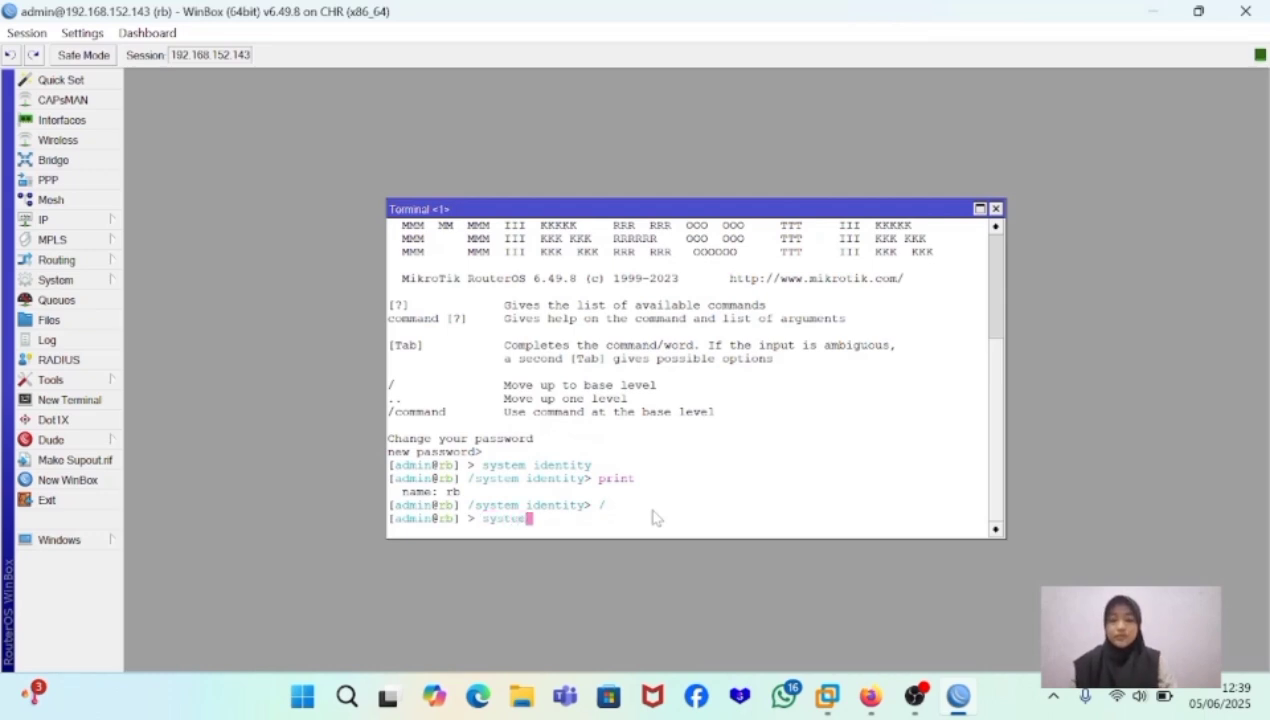
key(Return)
text(ident)
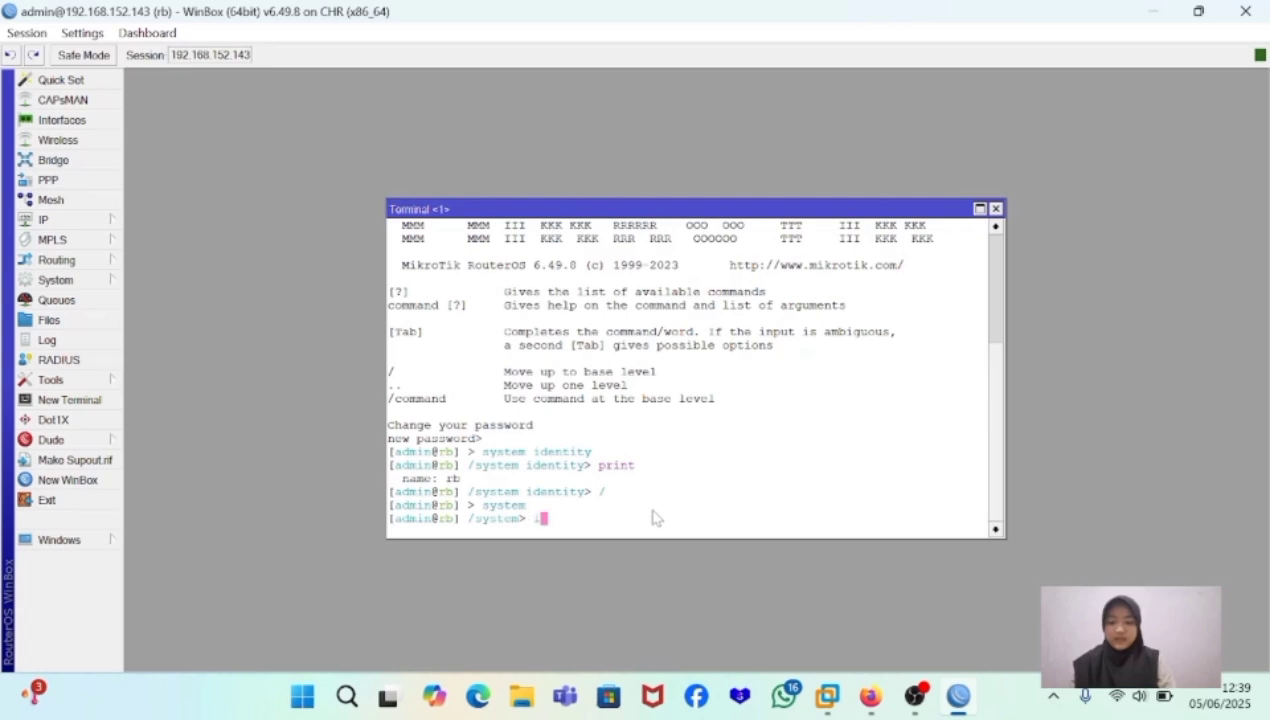
text(ity)
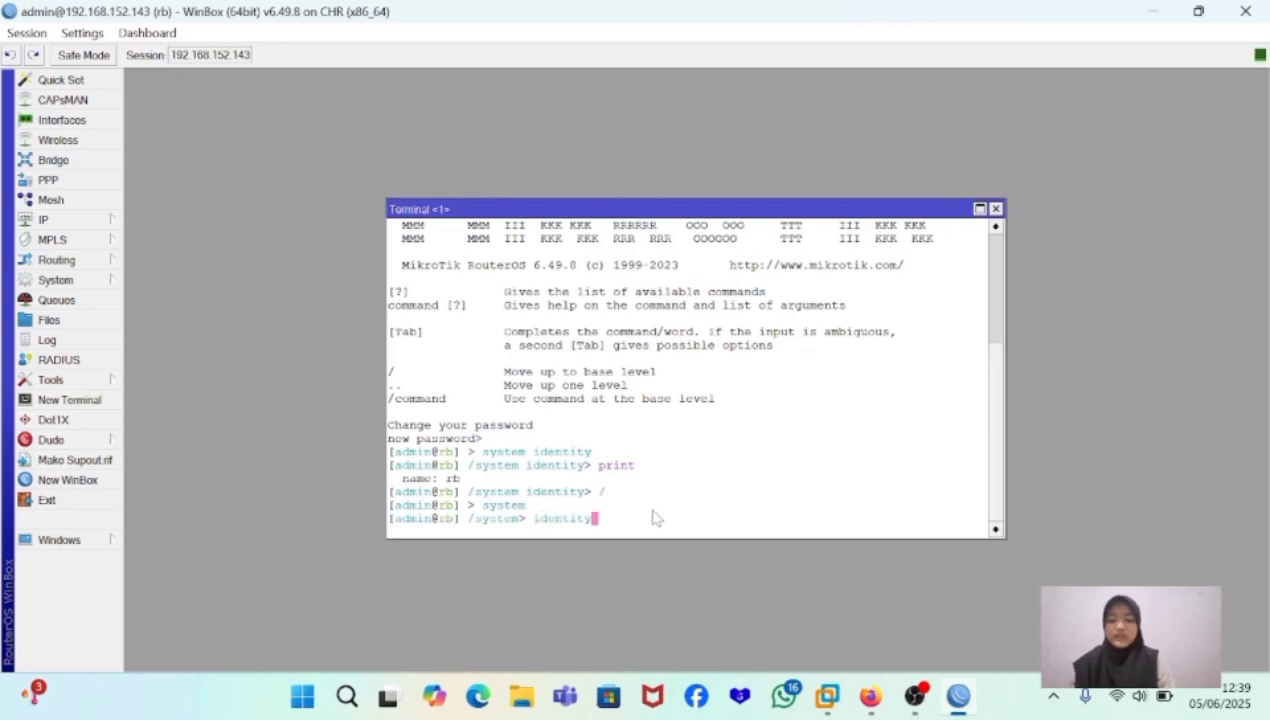
text( set name)
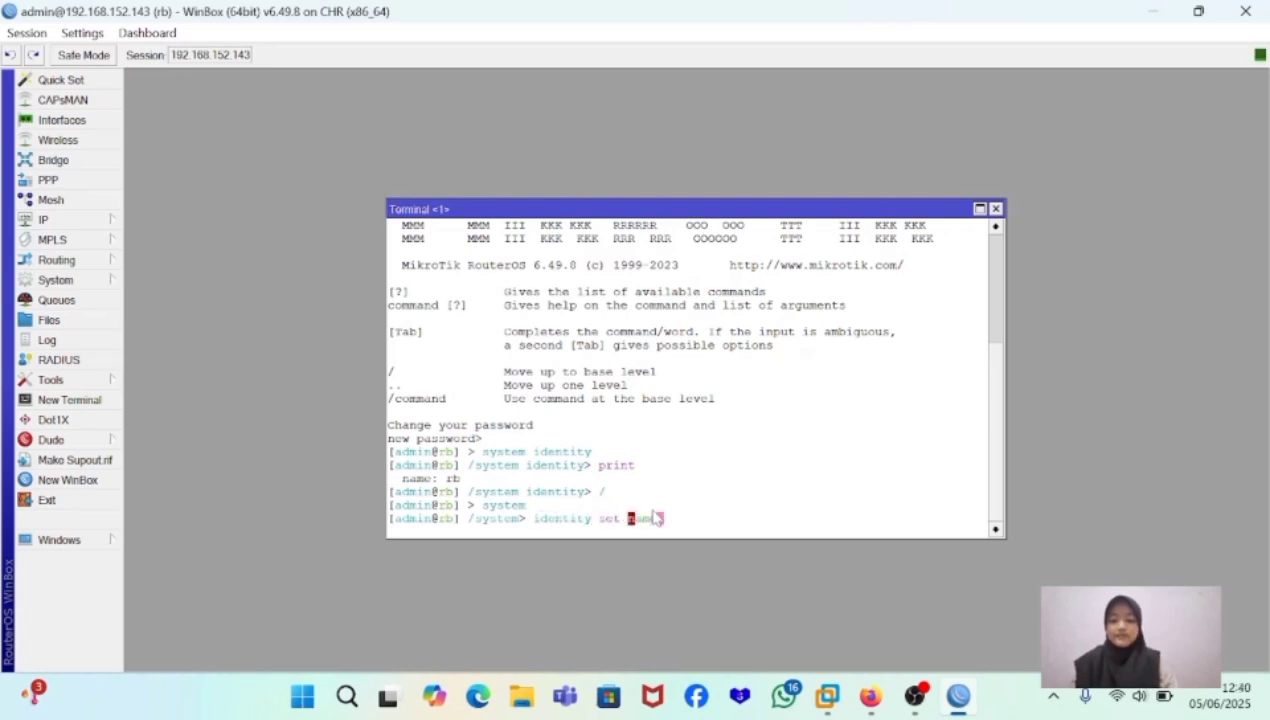
text(=)
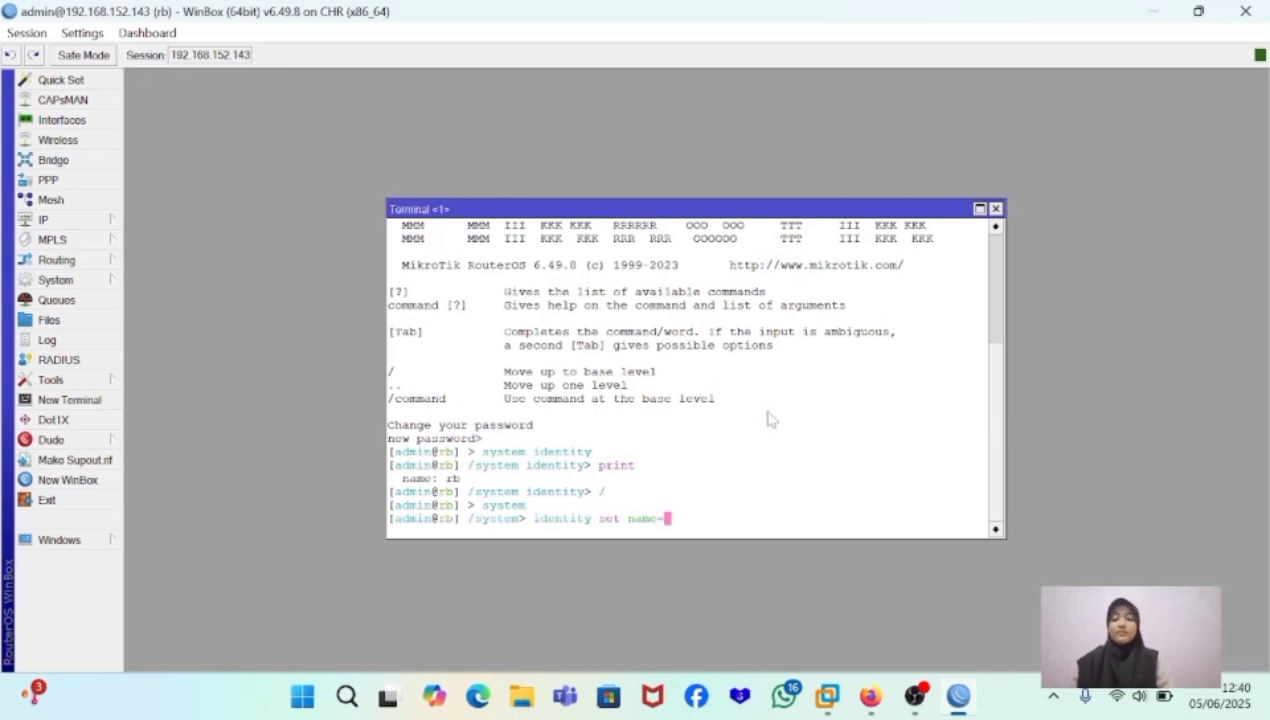
text(rb)
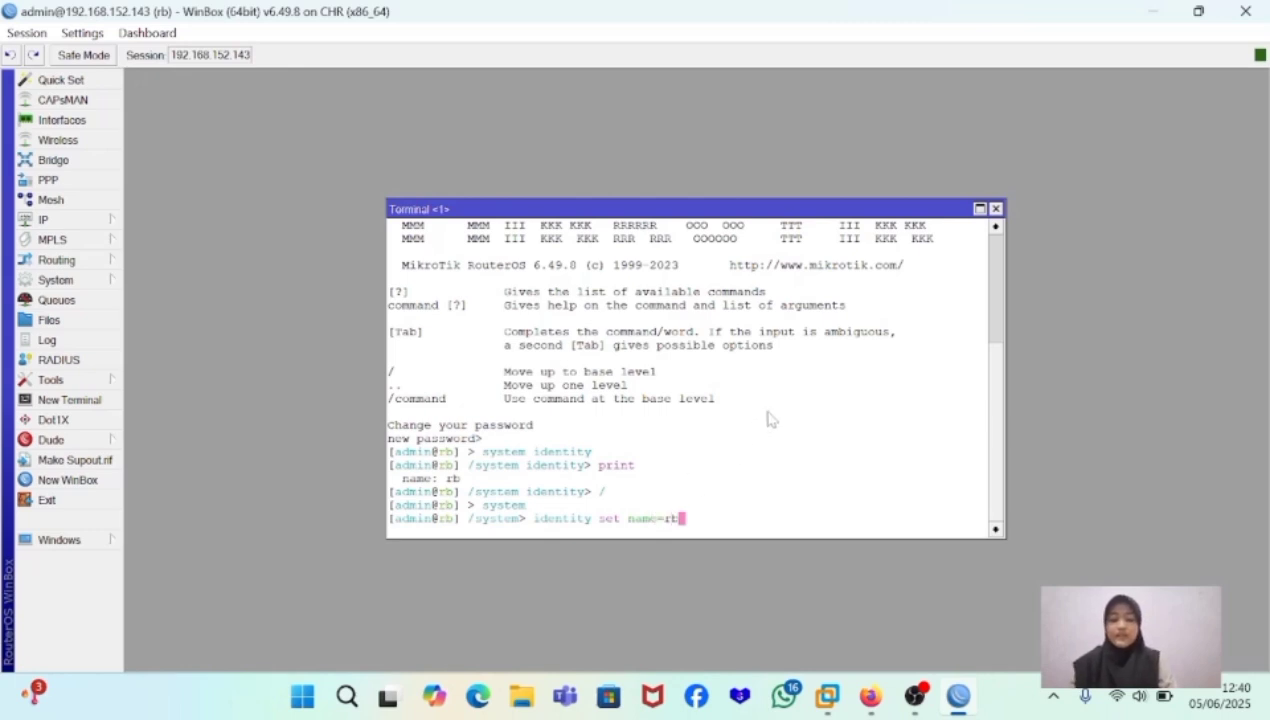
text(-)
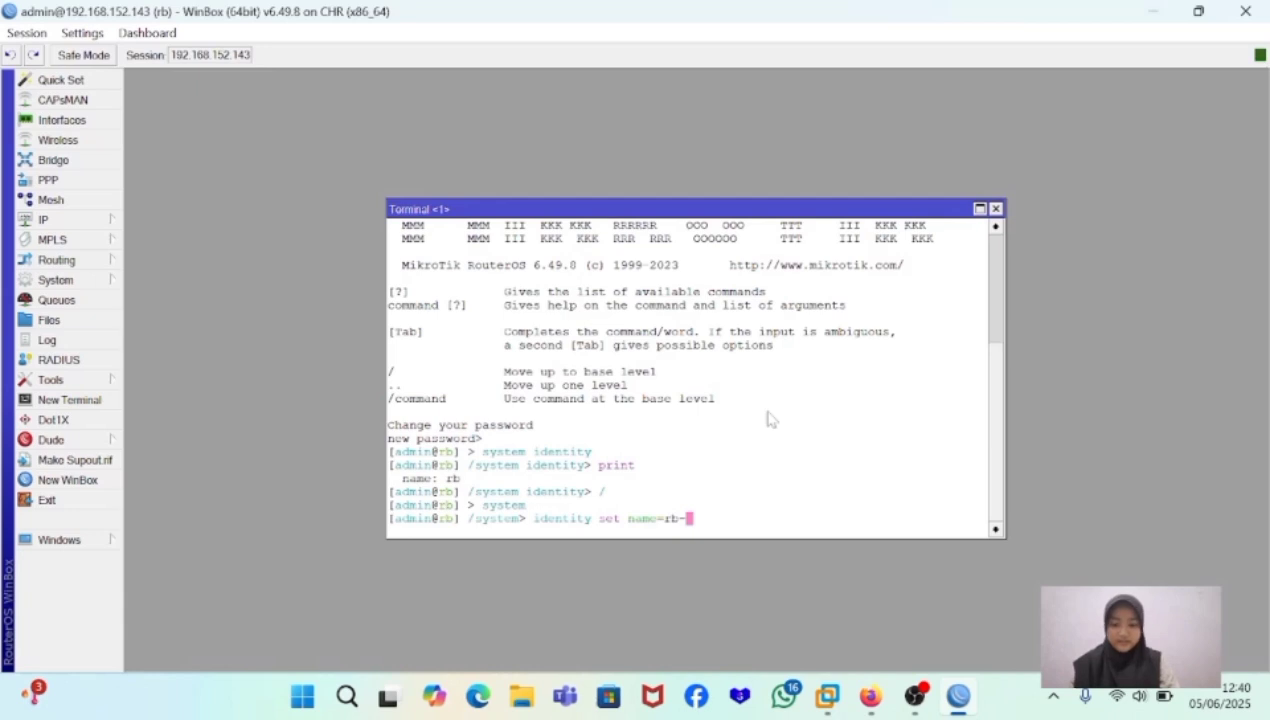
text(naswa)
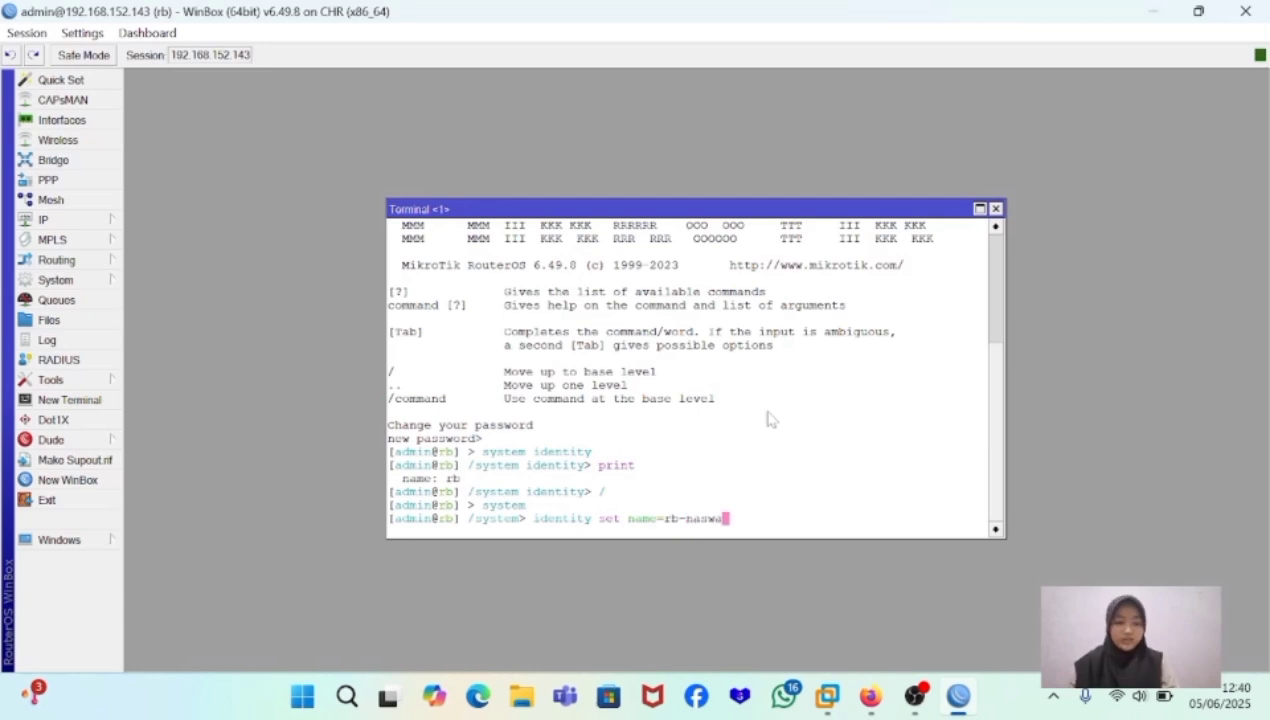
key(Return)
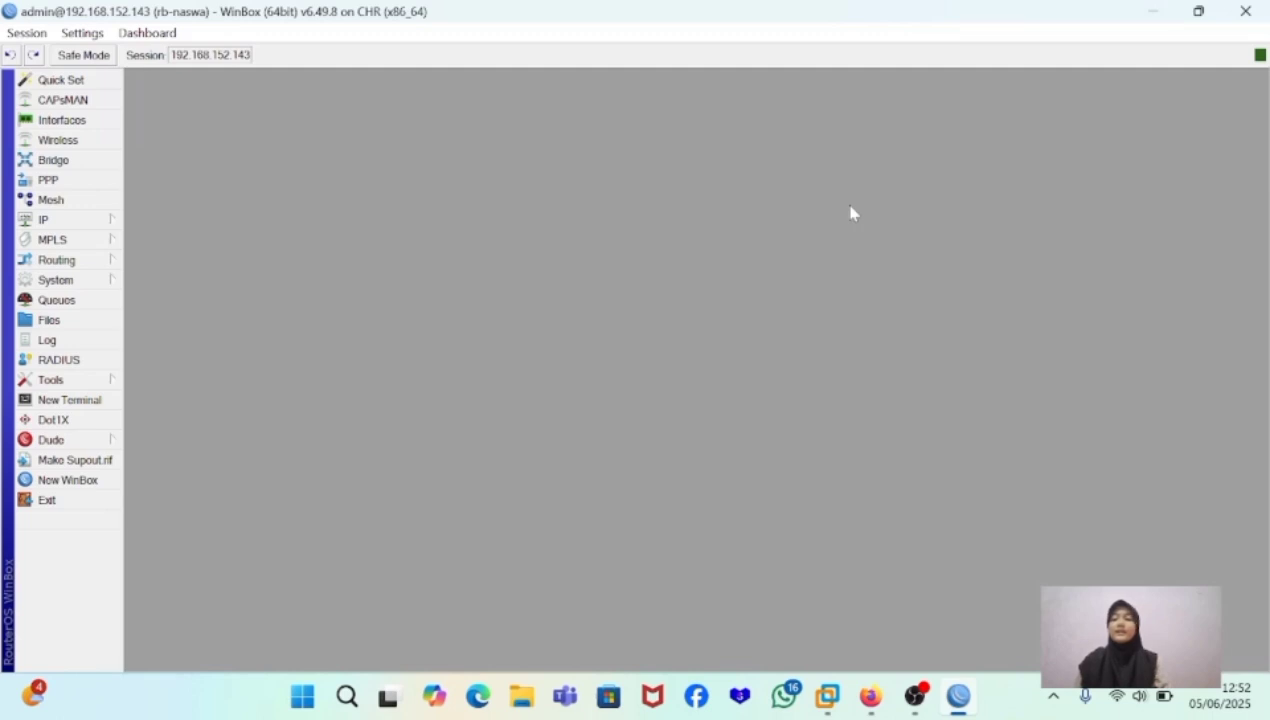
- Start a new entry in the IP address list with the address 192.168.78.1/24
click(70, 220)
click(164, 201)
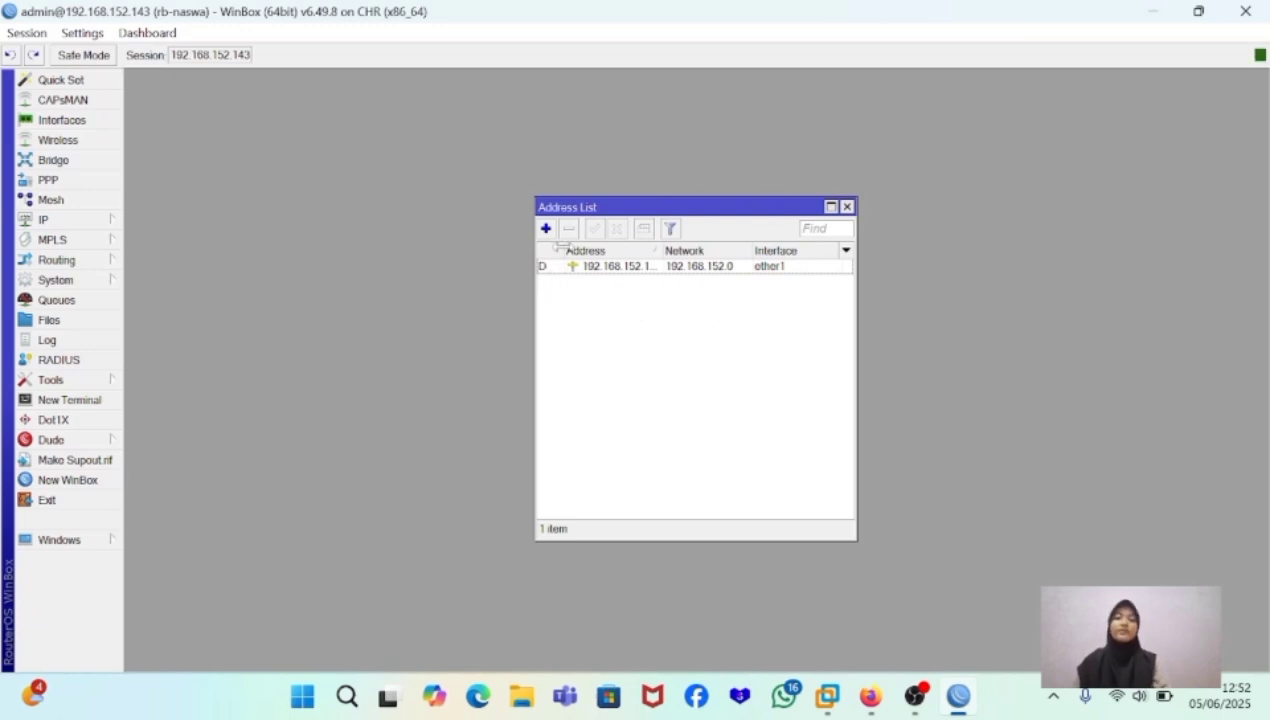
click(546, 229)
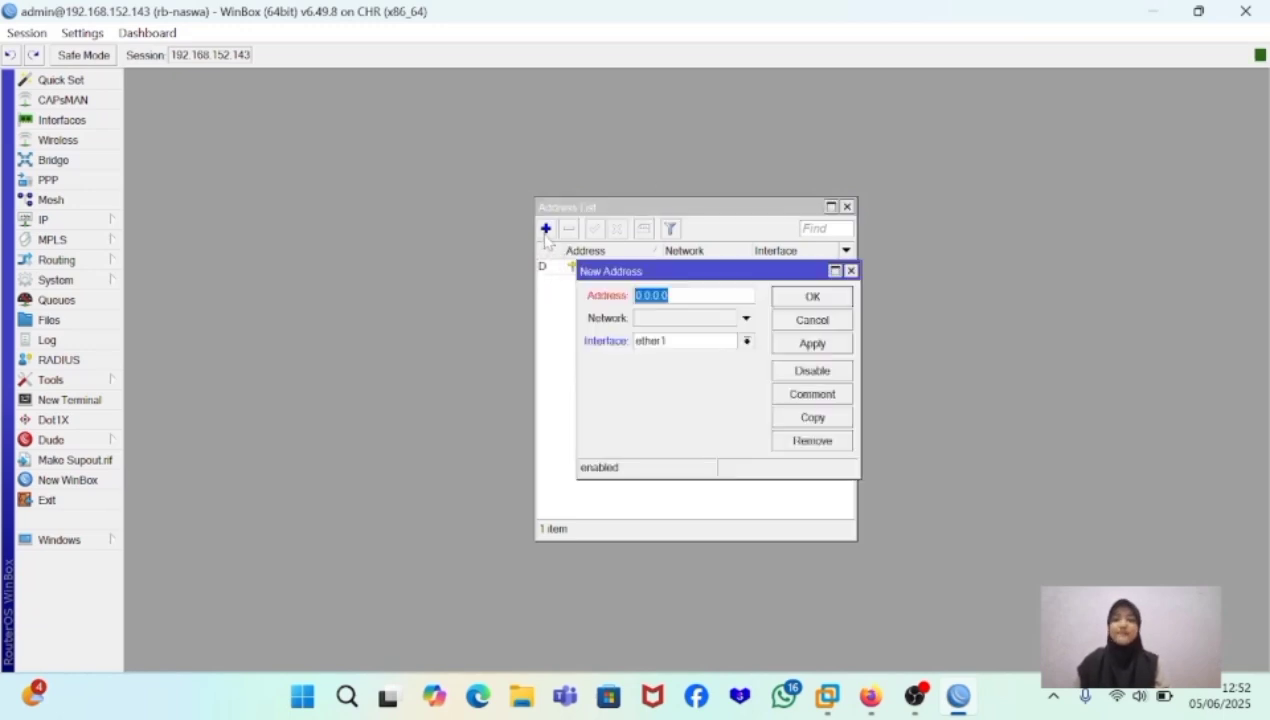
key(BackSpace)
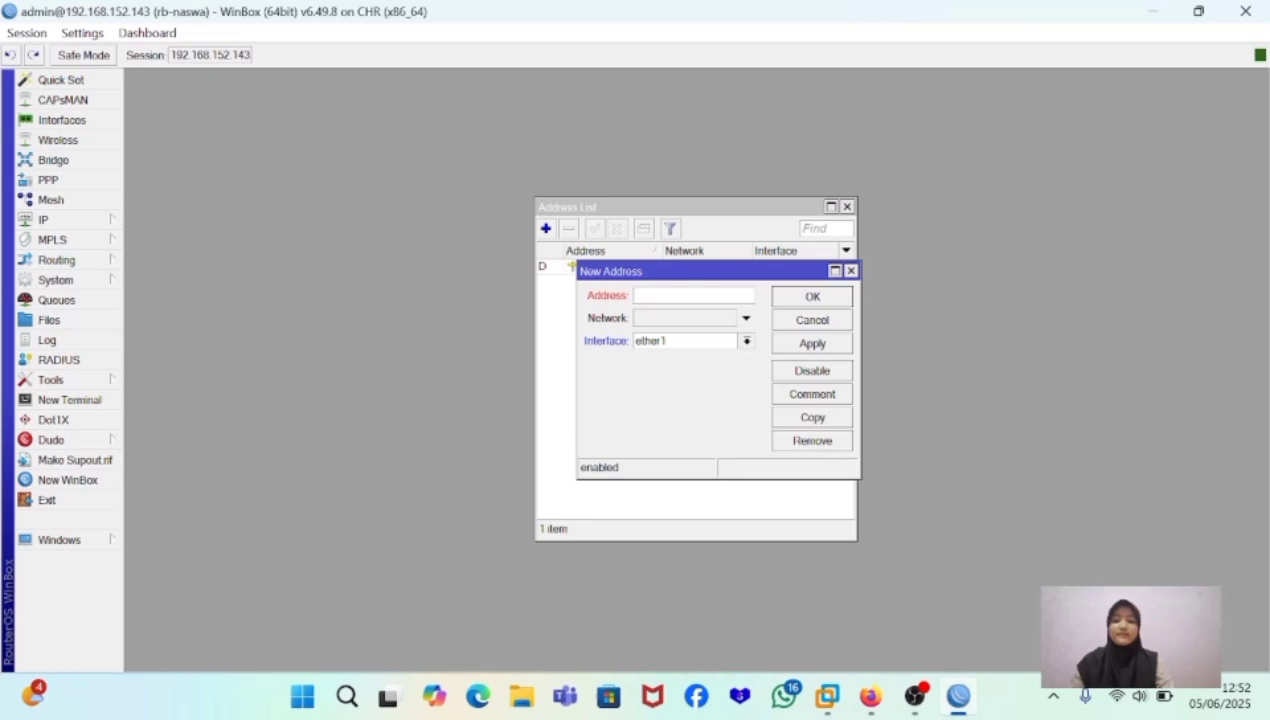
text(192)
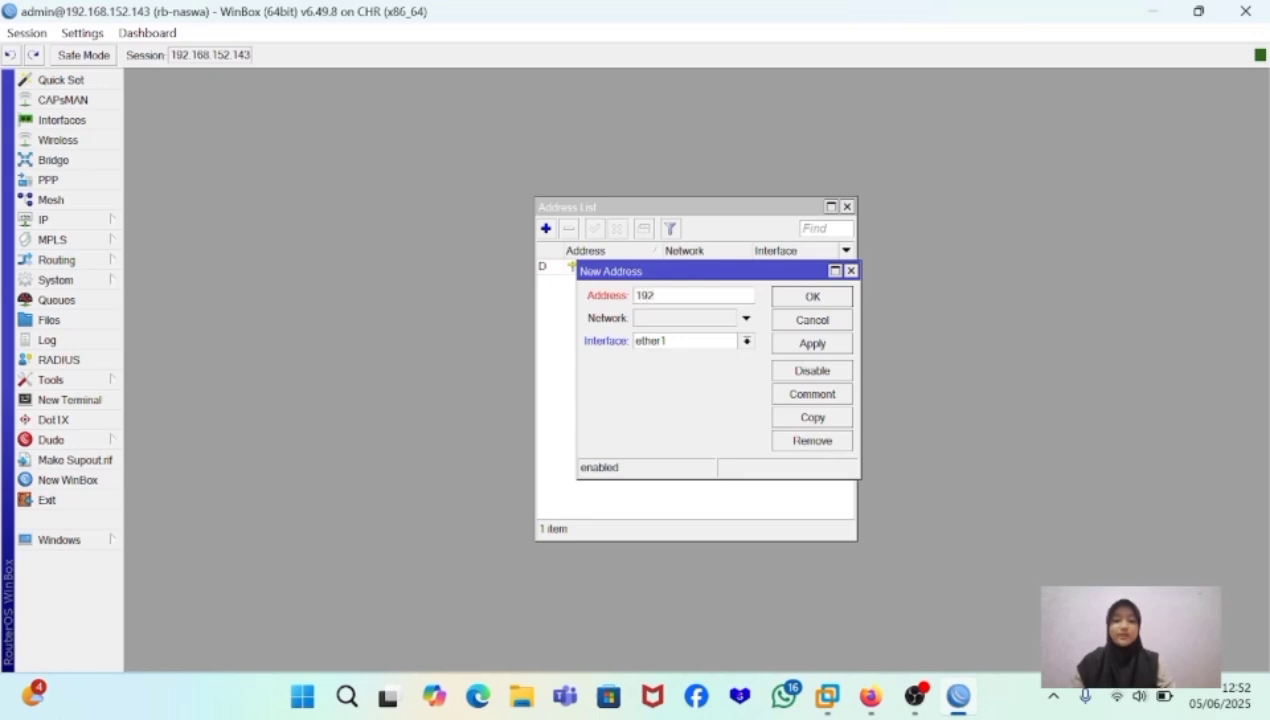
text(.168)
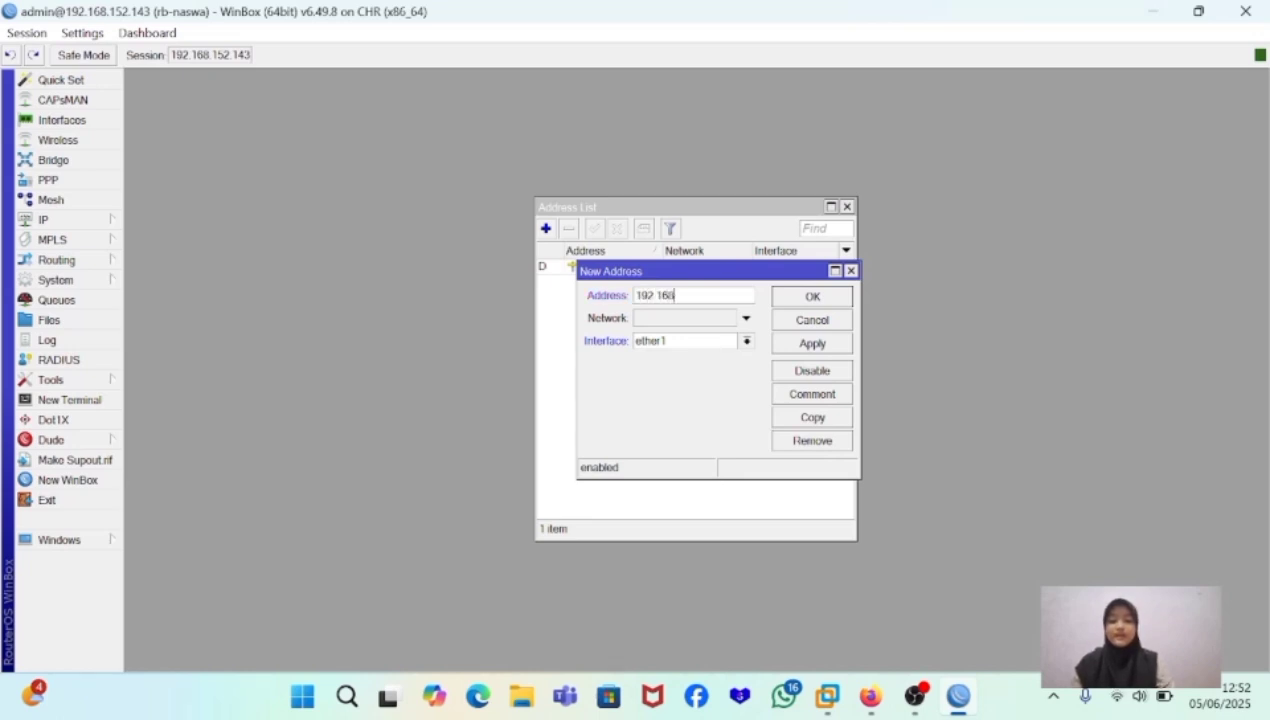
text(.78)
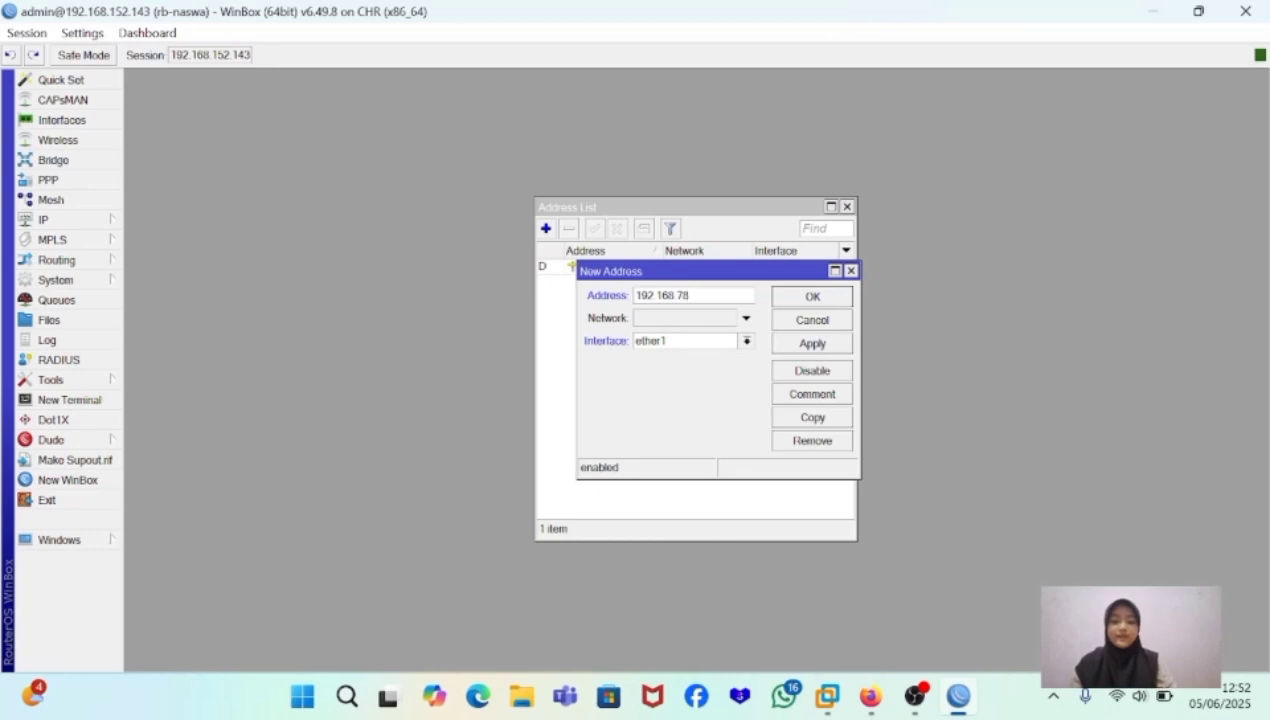
text(.1/24)
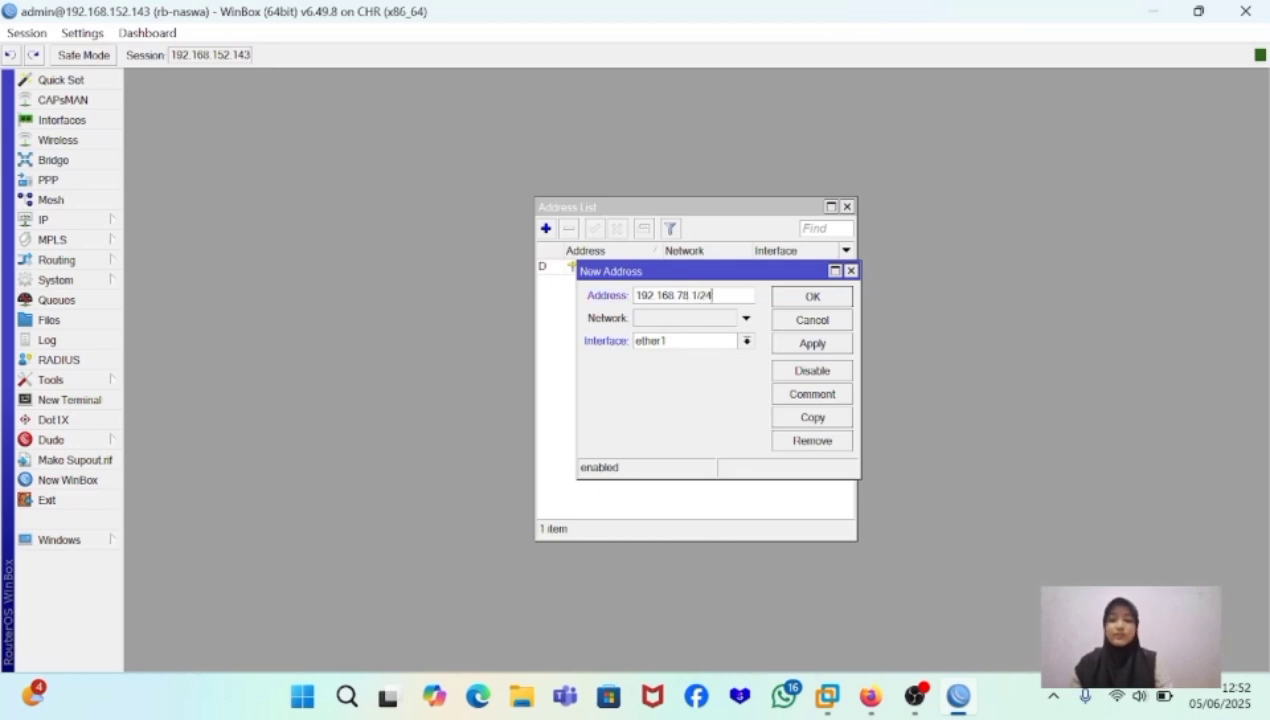
- Assign the new address to interface ether2, save the entry and close the address list
click(747, 342)
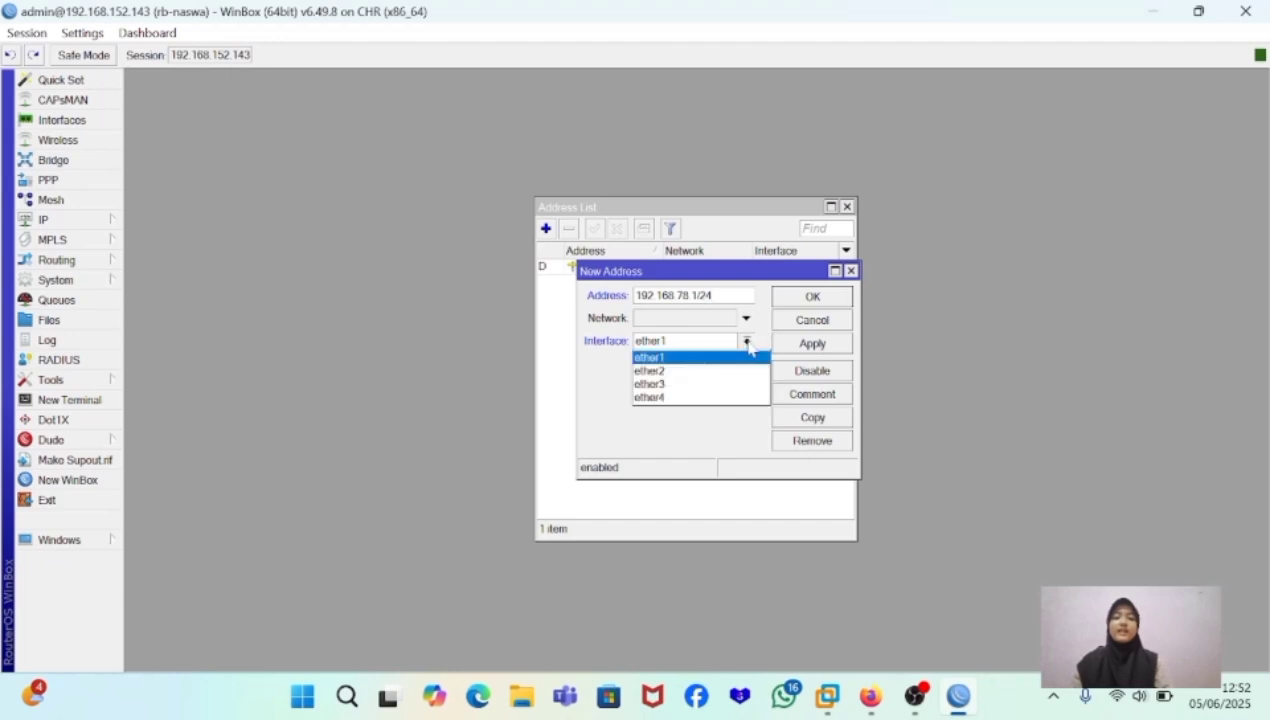
click(684, 372)
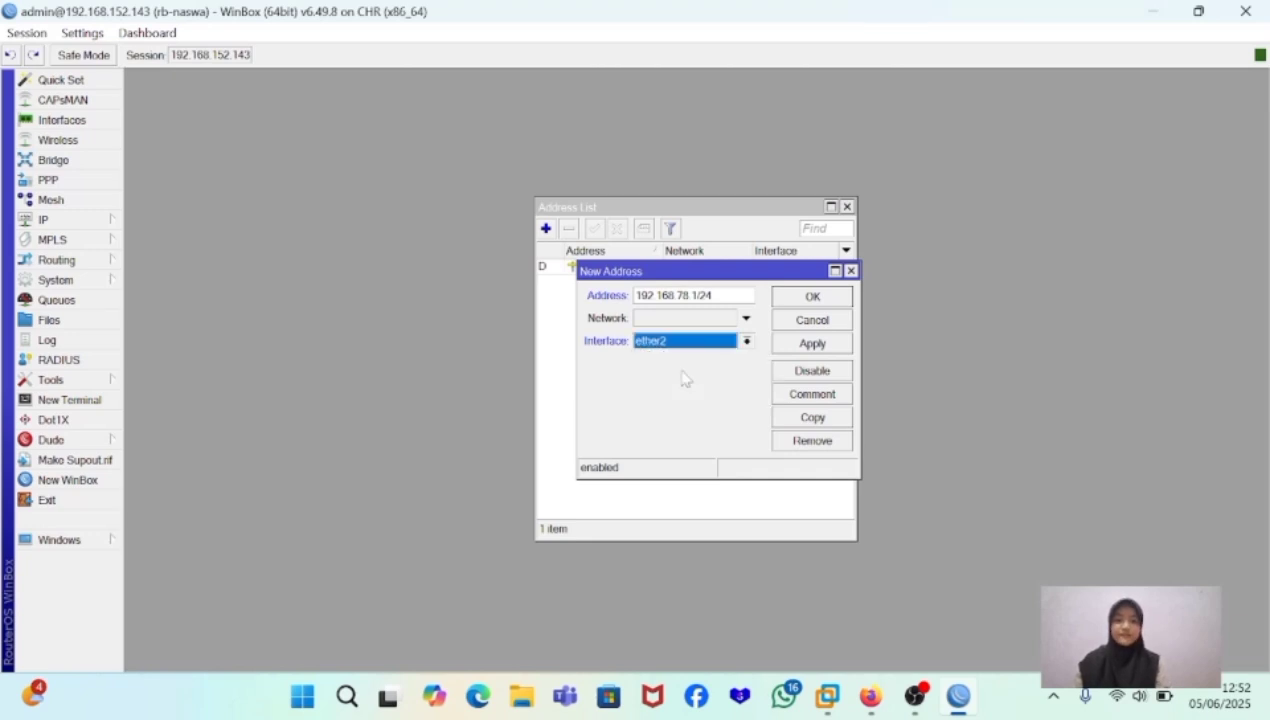
click(810, 345)
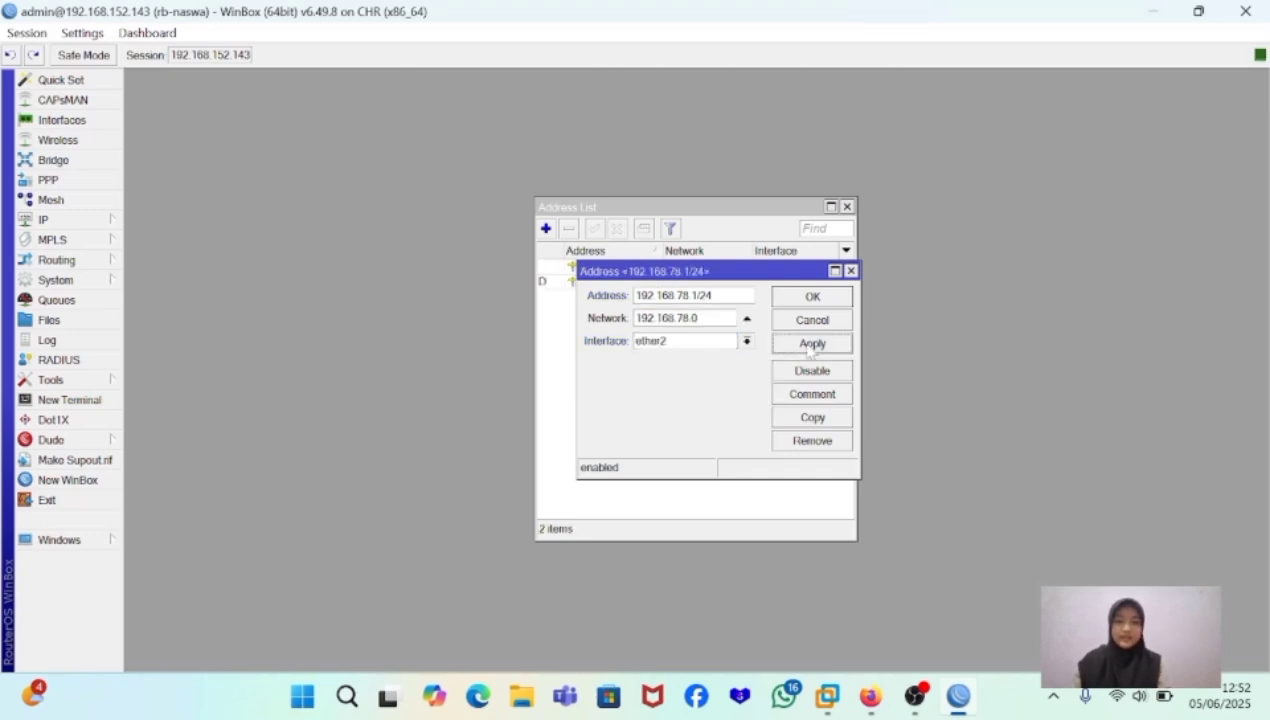
click(812, 297)
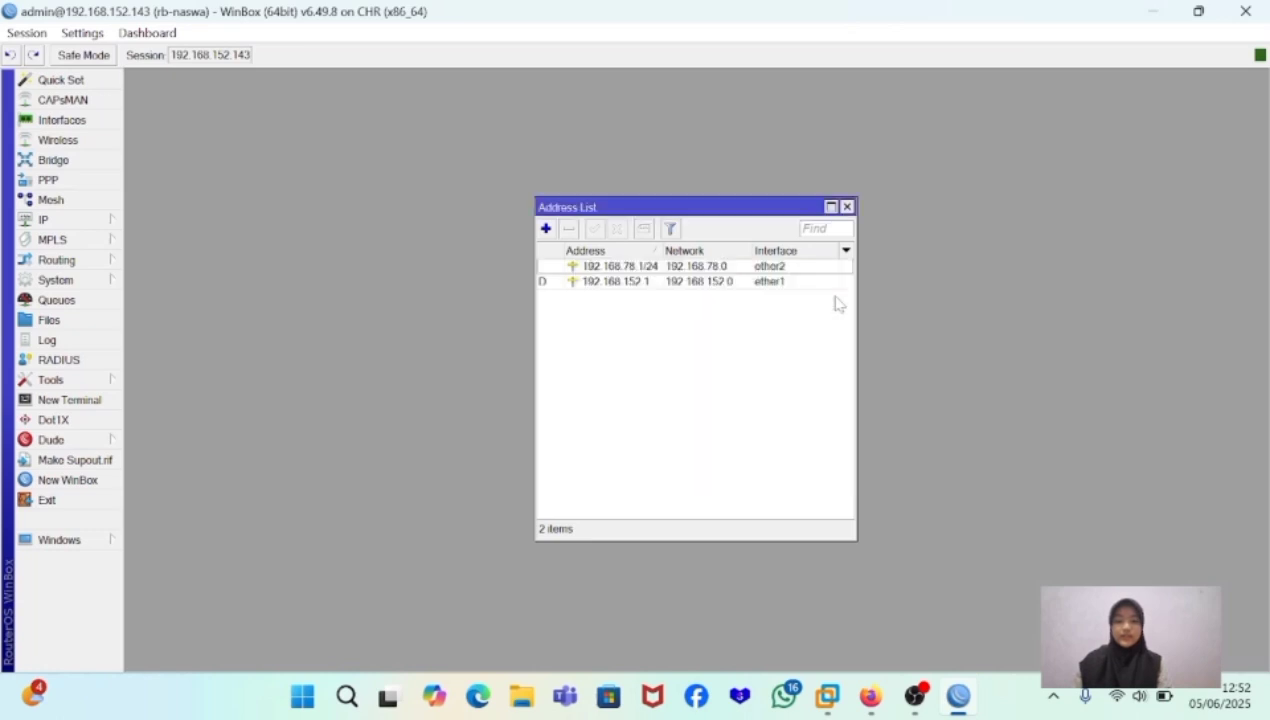
click(770, 267)
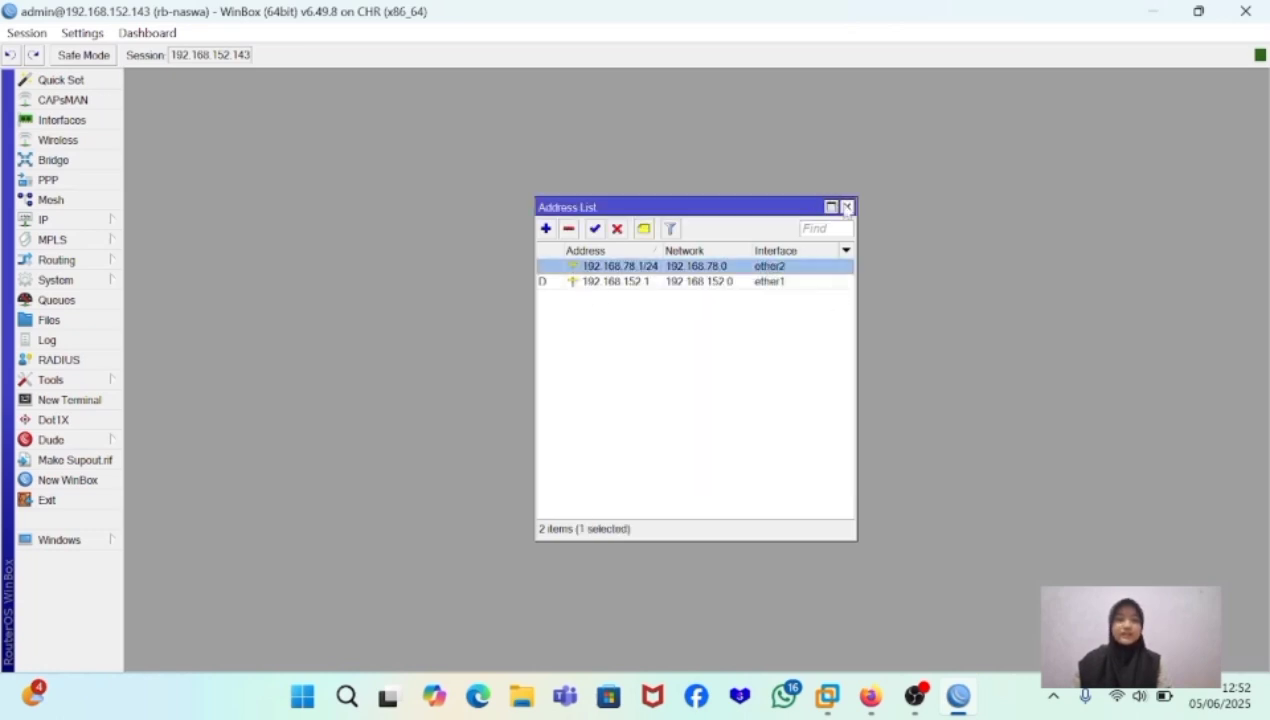
click(847, 206)
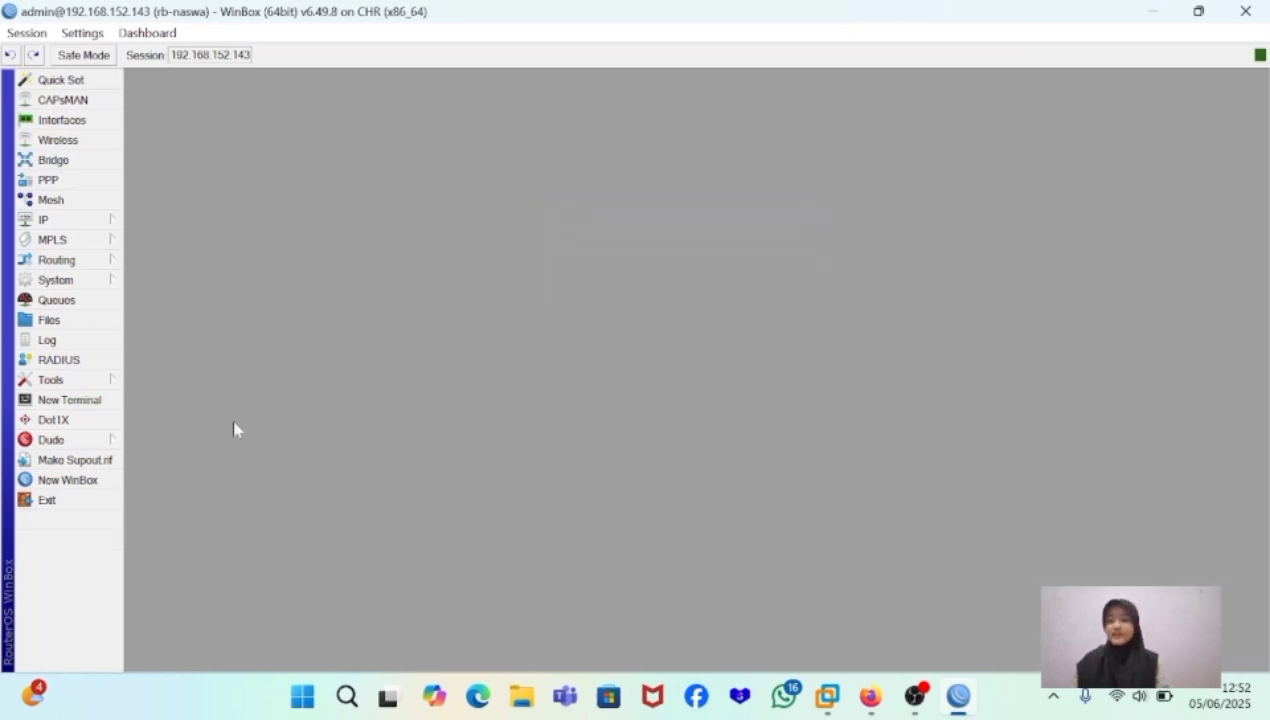
- In a new terminal, skip the password change and go to the ip address level
click(90, 401)
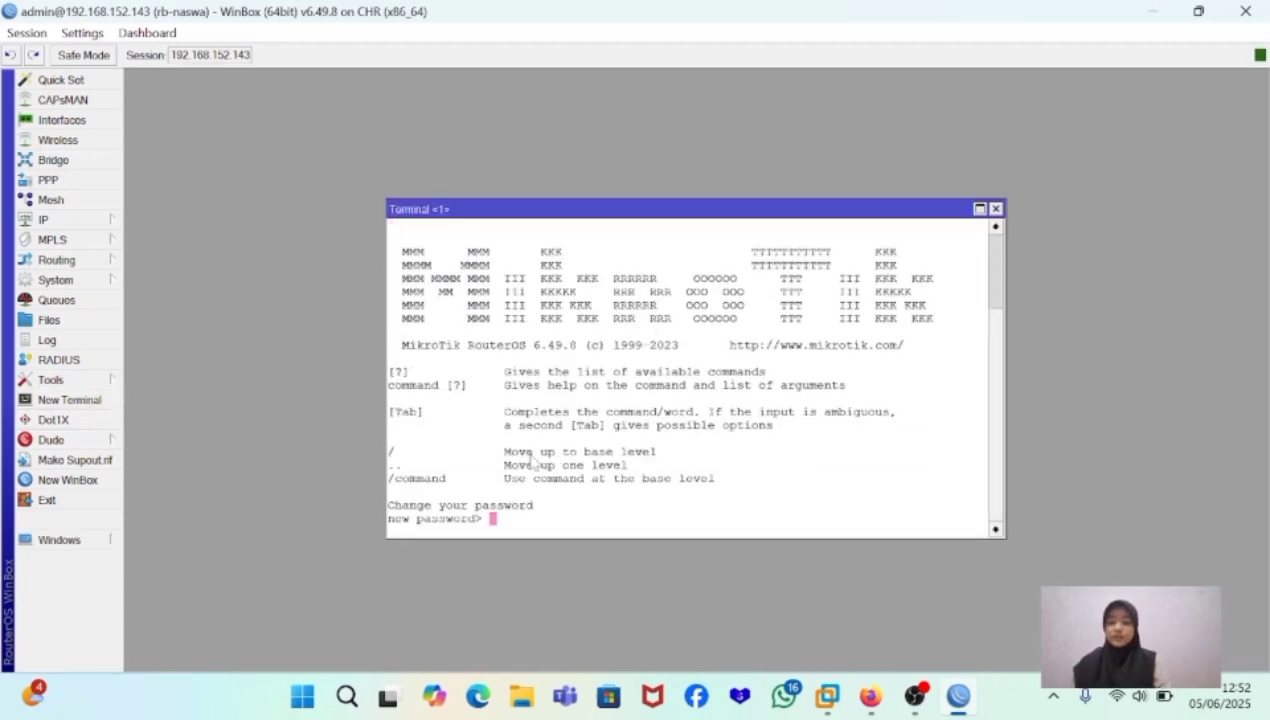
key(Return)
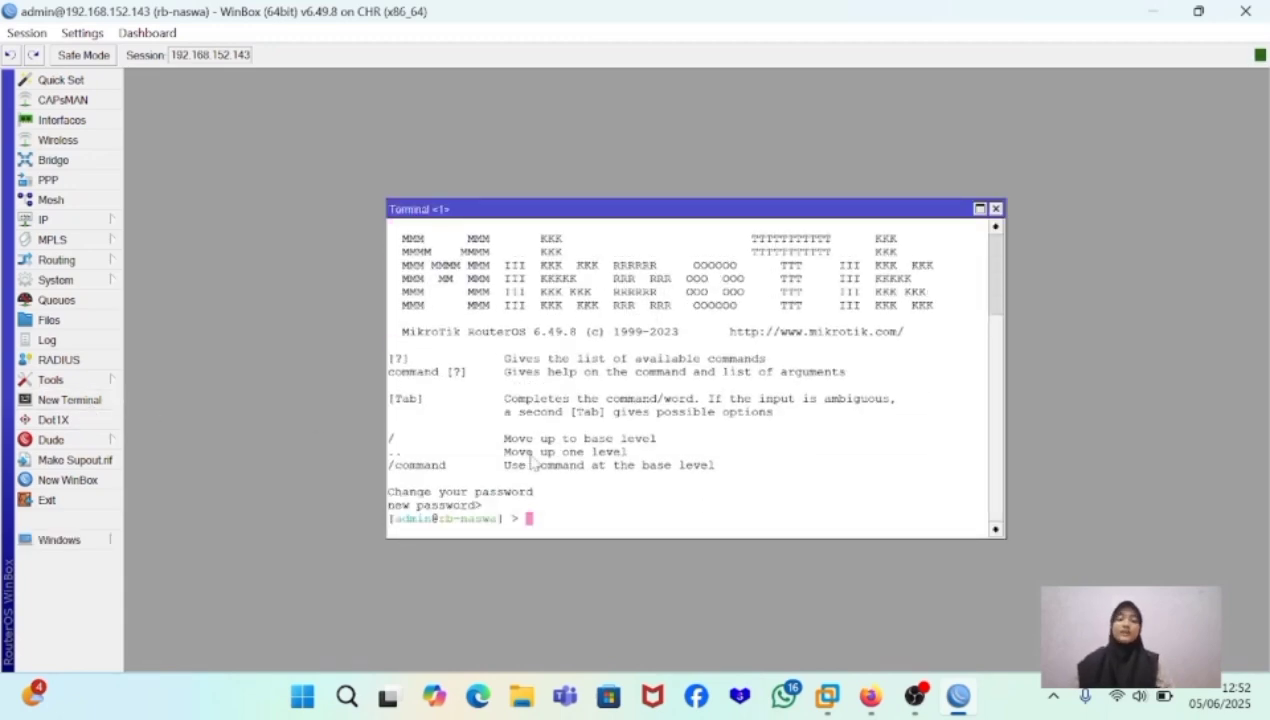
text(ip add)
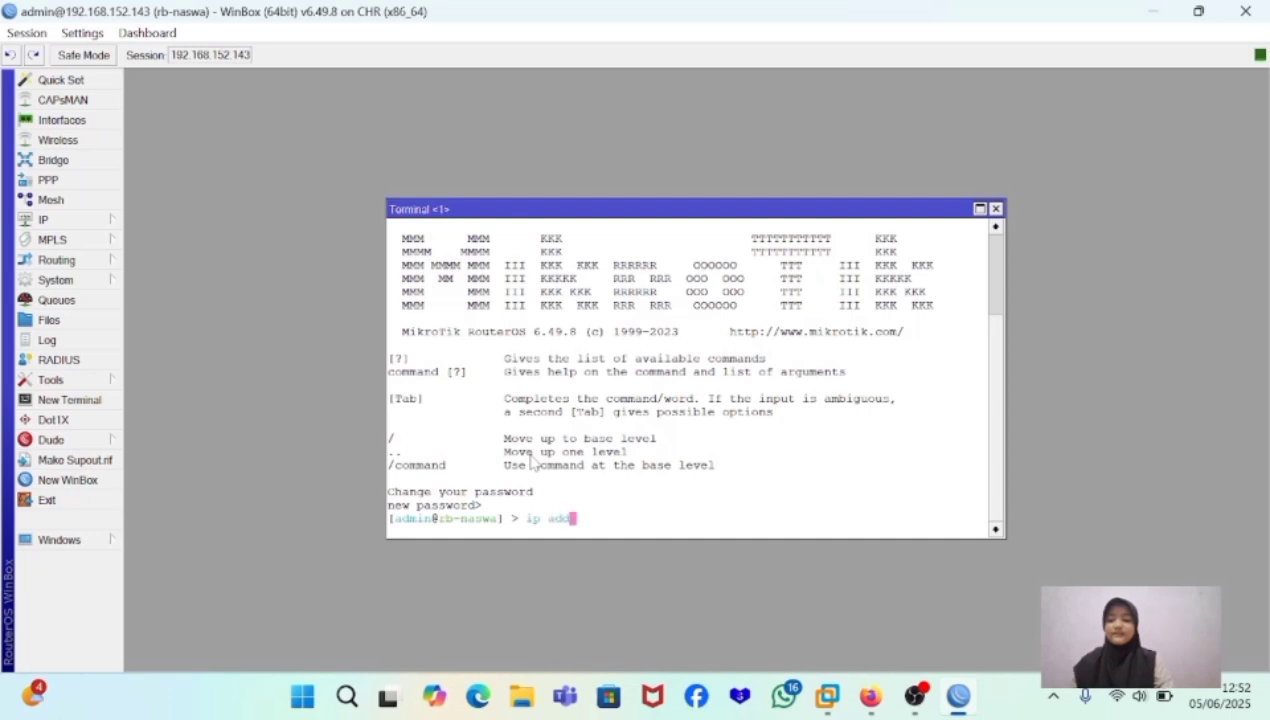
text(ress)
key(Return)
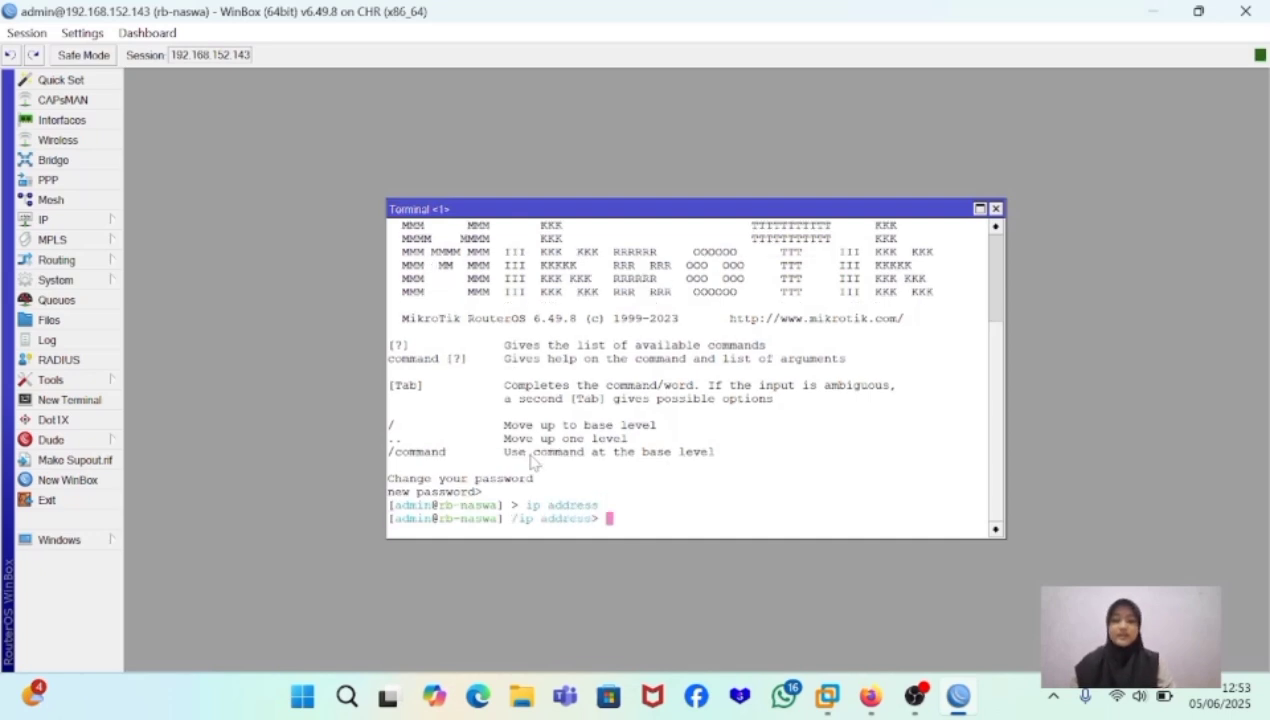
- Start an add command at the ip address level with address=192.168.72.1/24
text(add a)
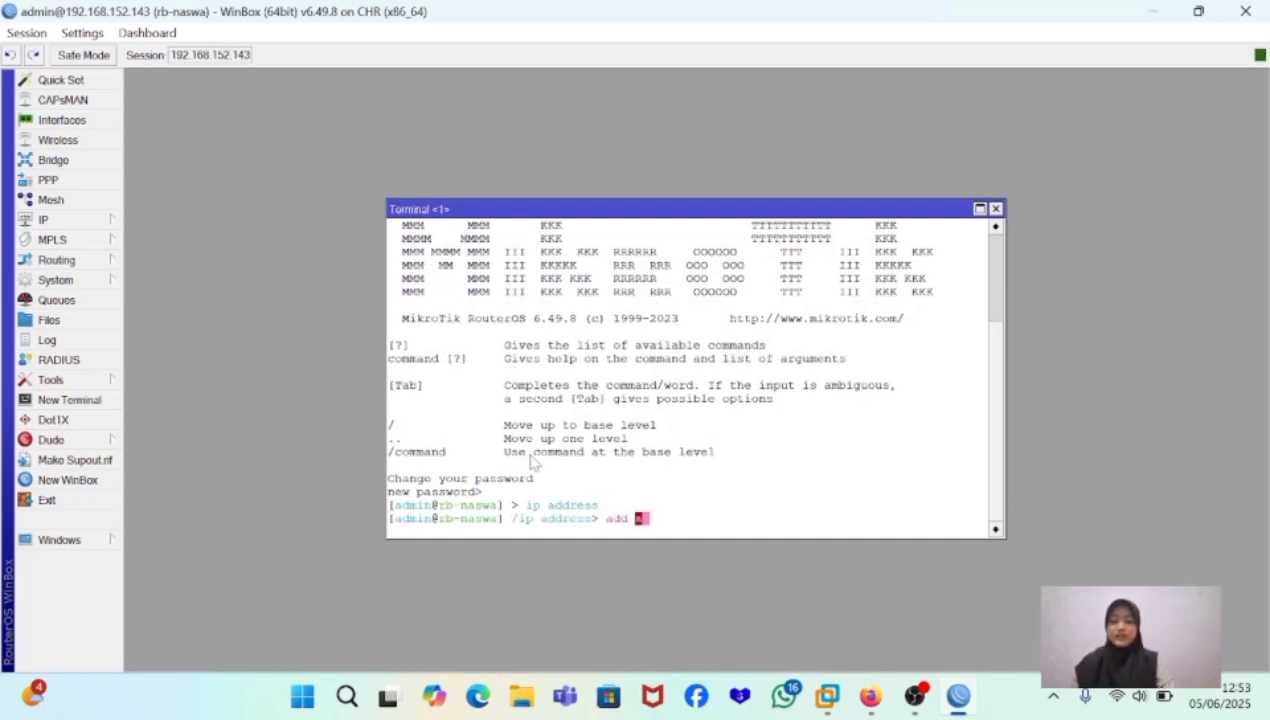
text(ddress)
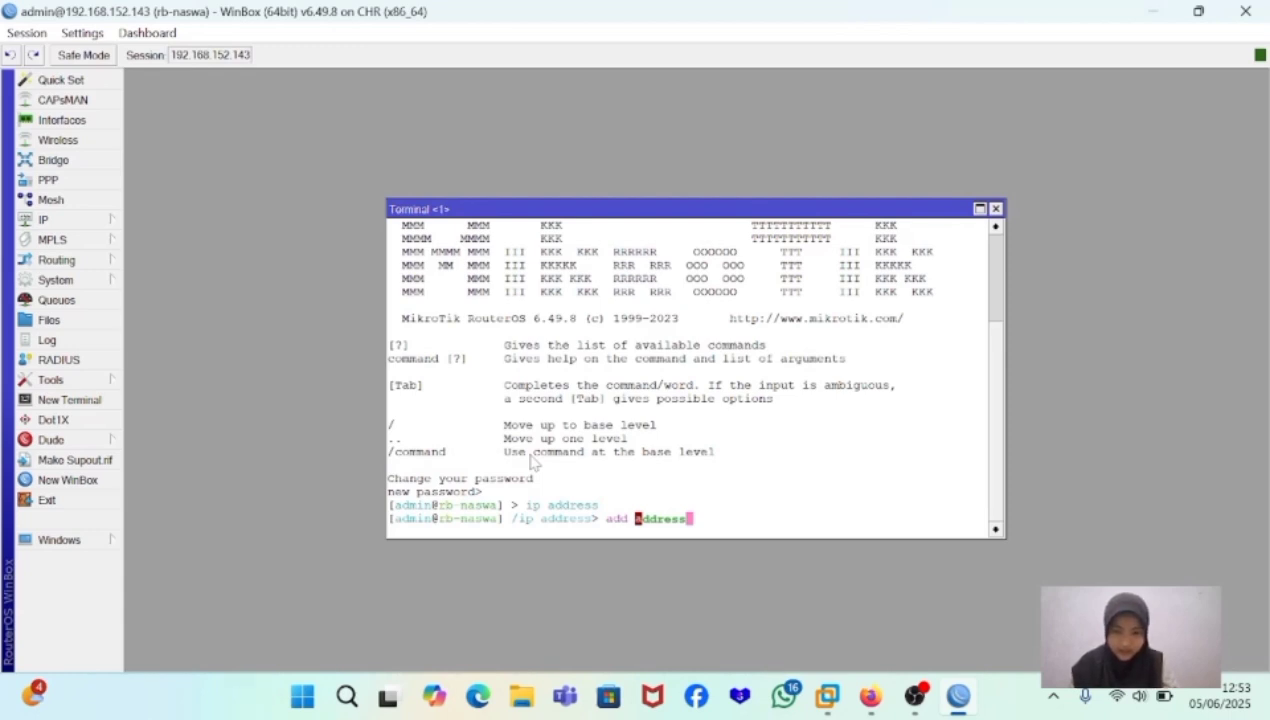
text(=)
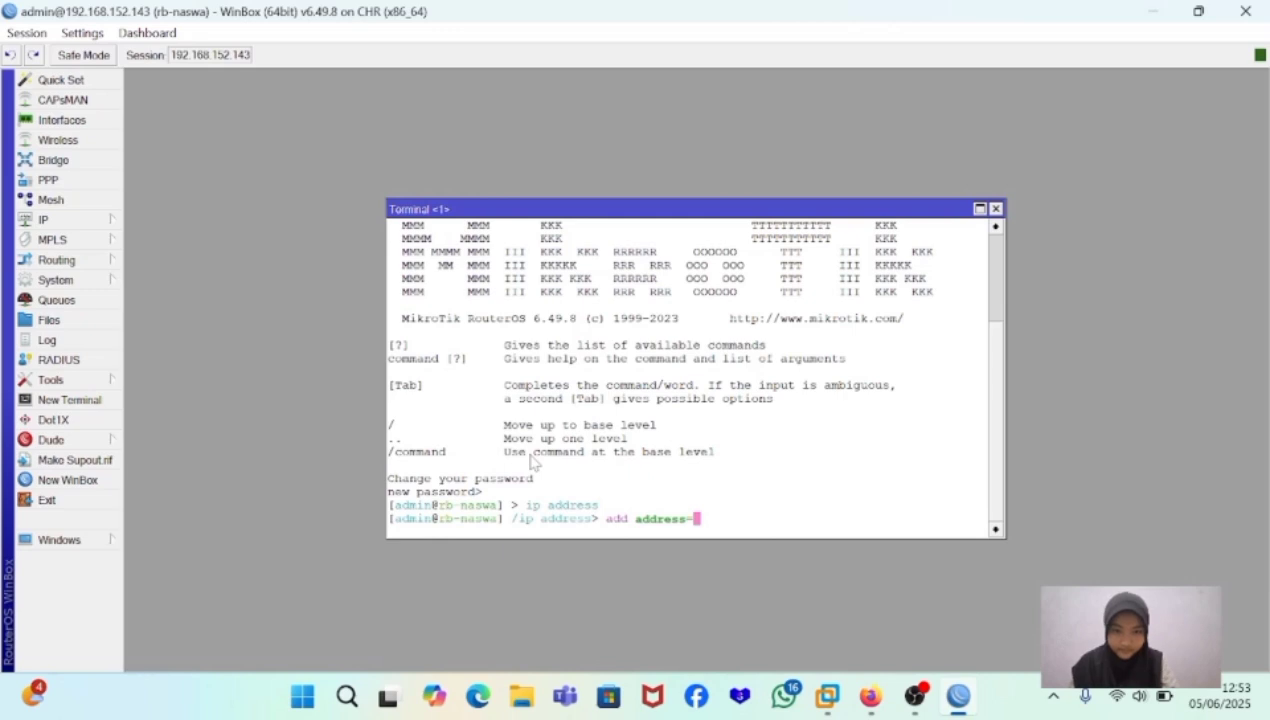
text(19)
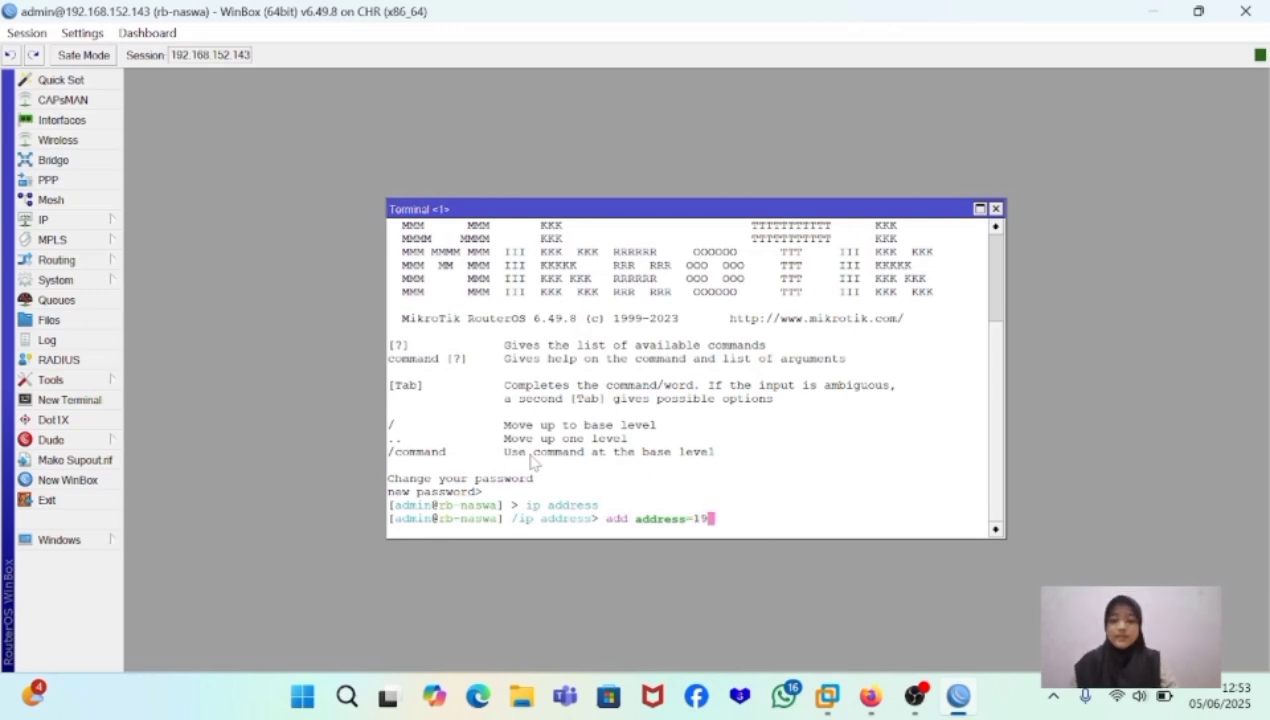
text(2.168)
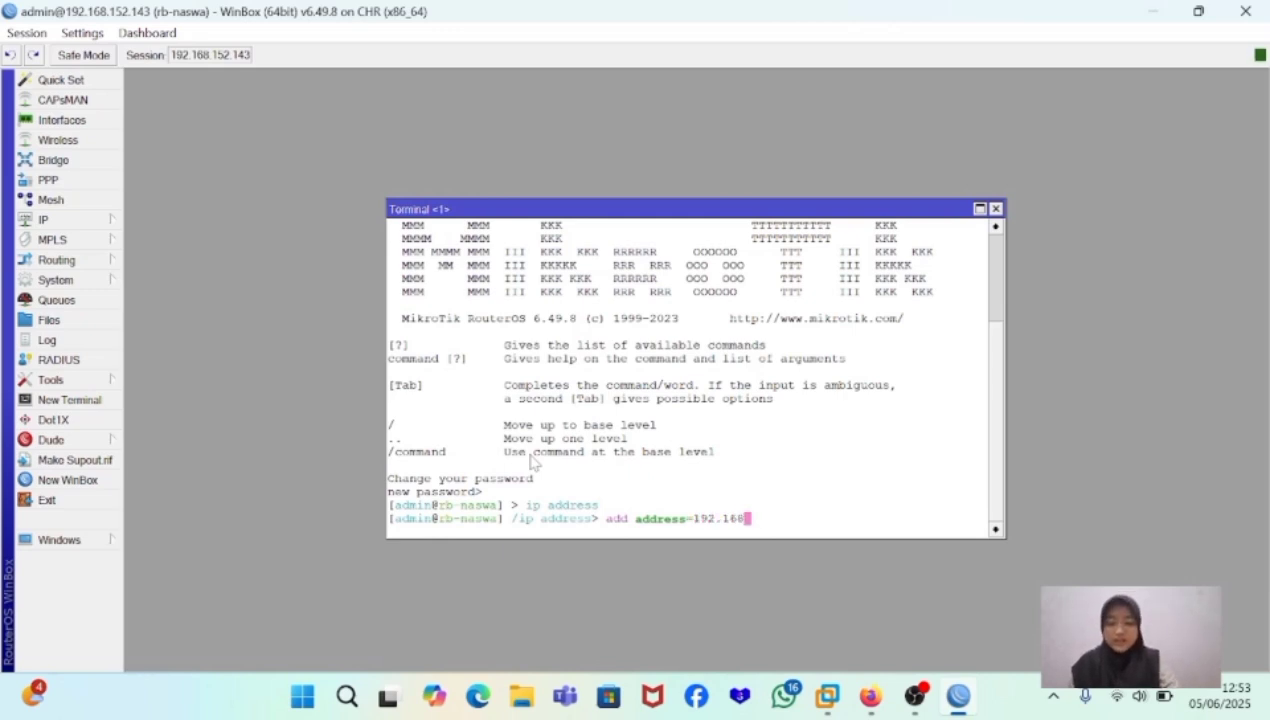
text(.)
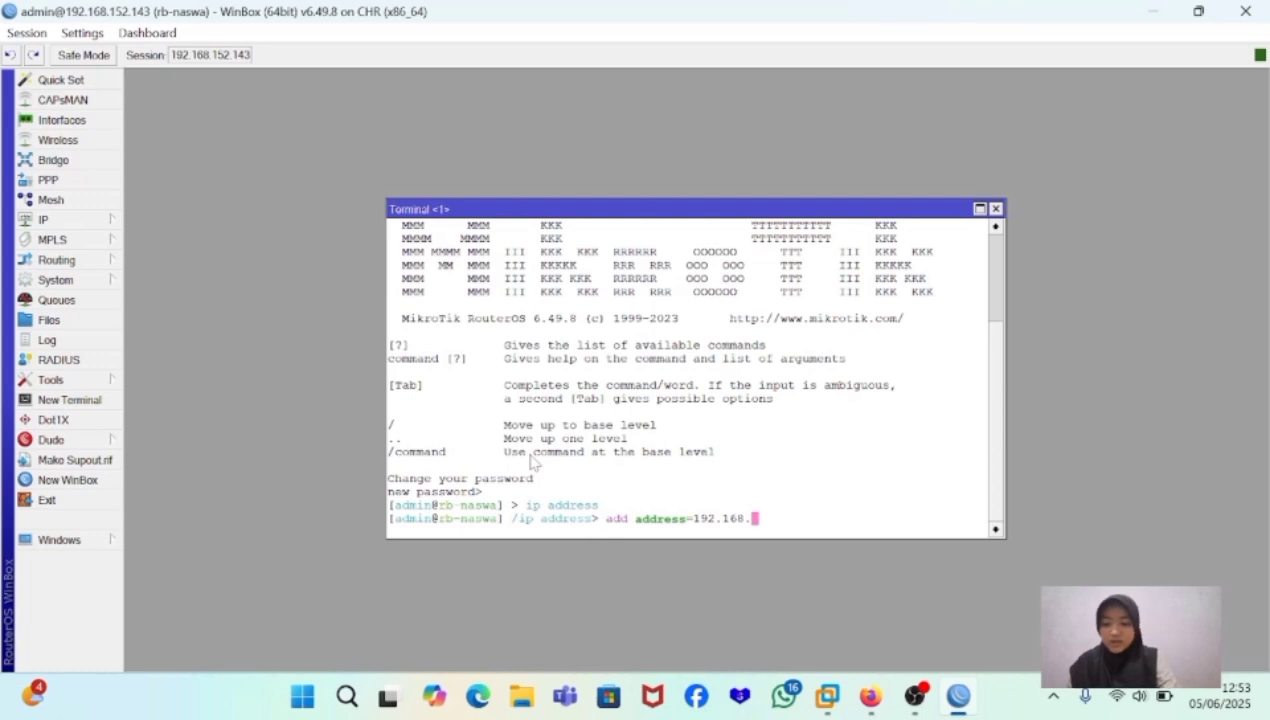
text(72)
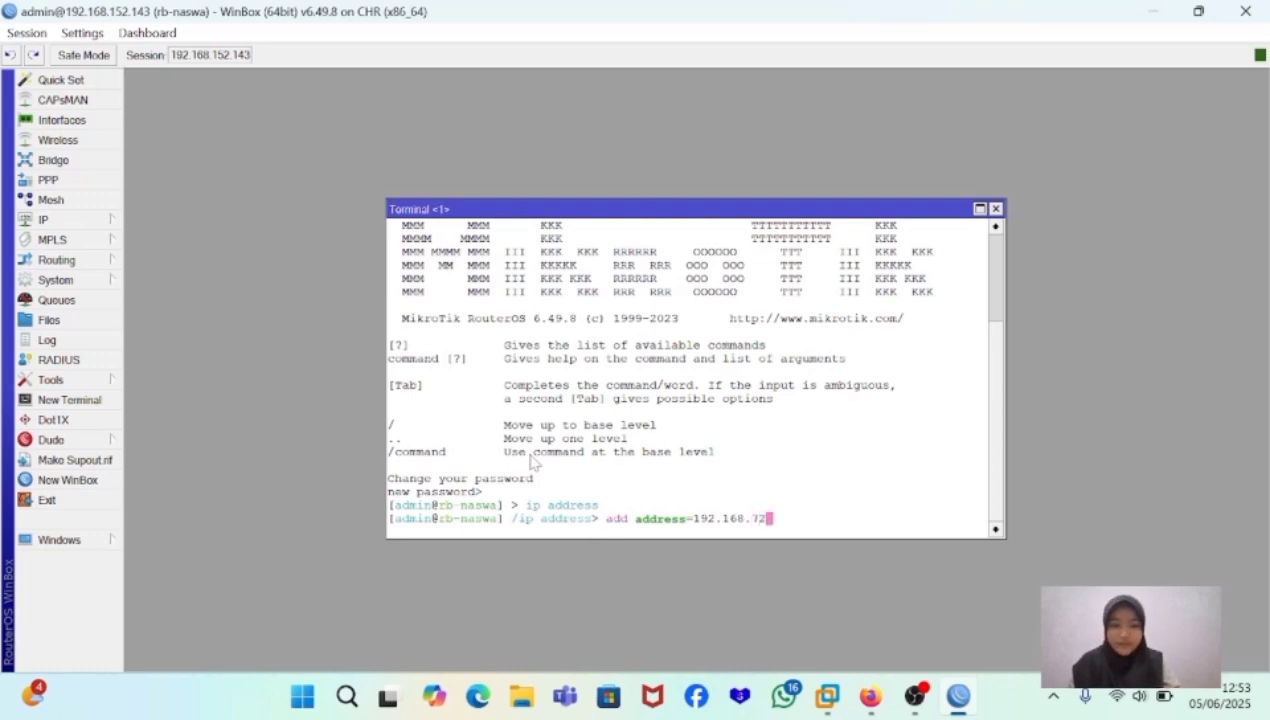
text(.1/)
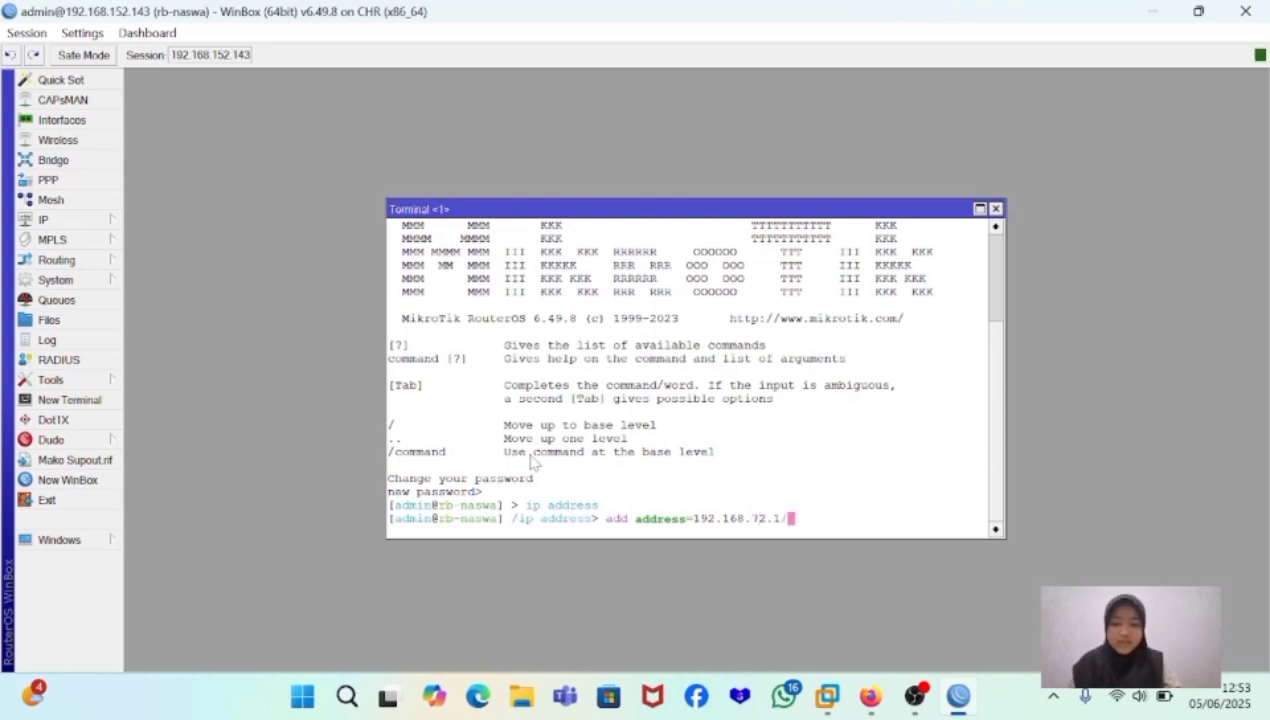
text(24)
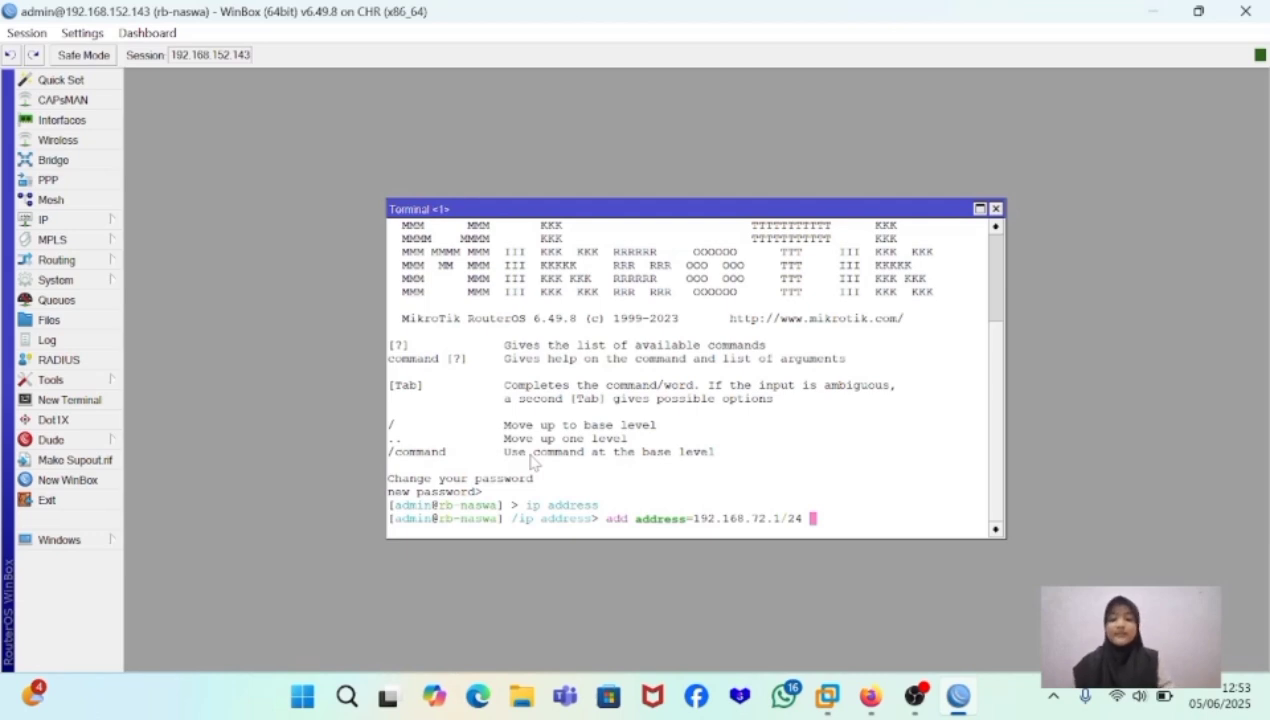
- Complete the add command with interface=ether3 and run it
text(interfa)
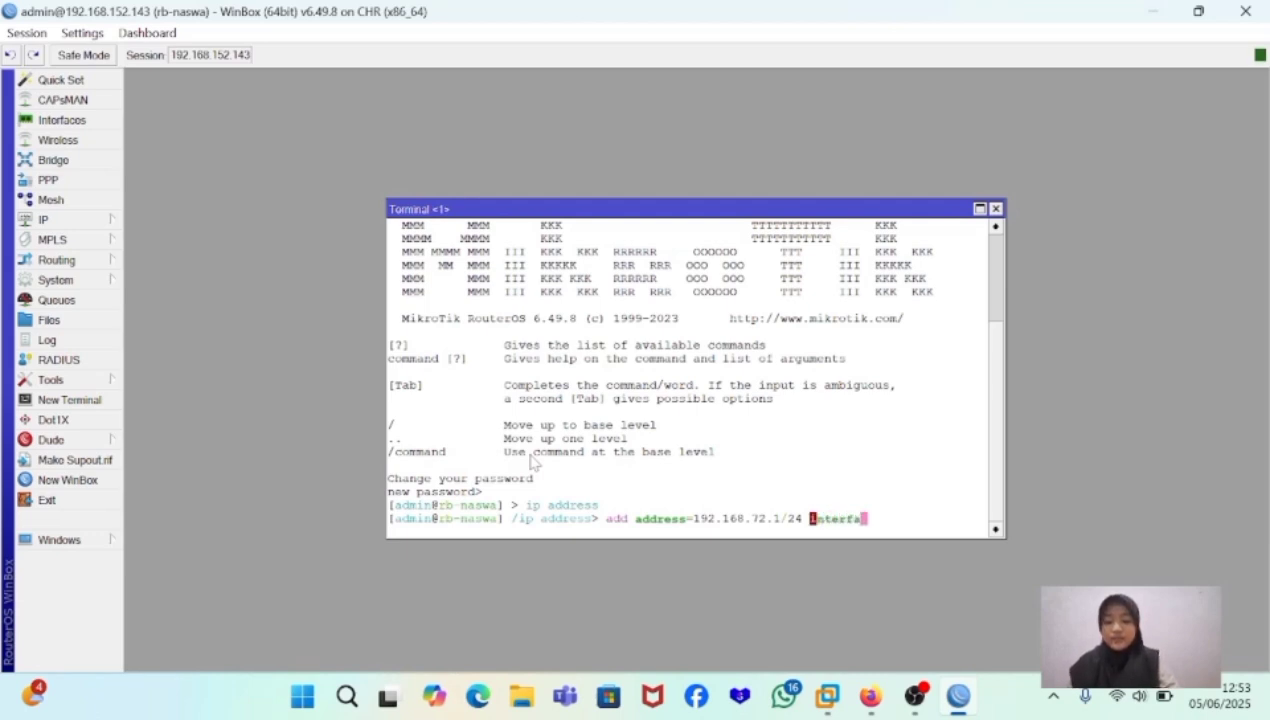
text(ce)
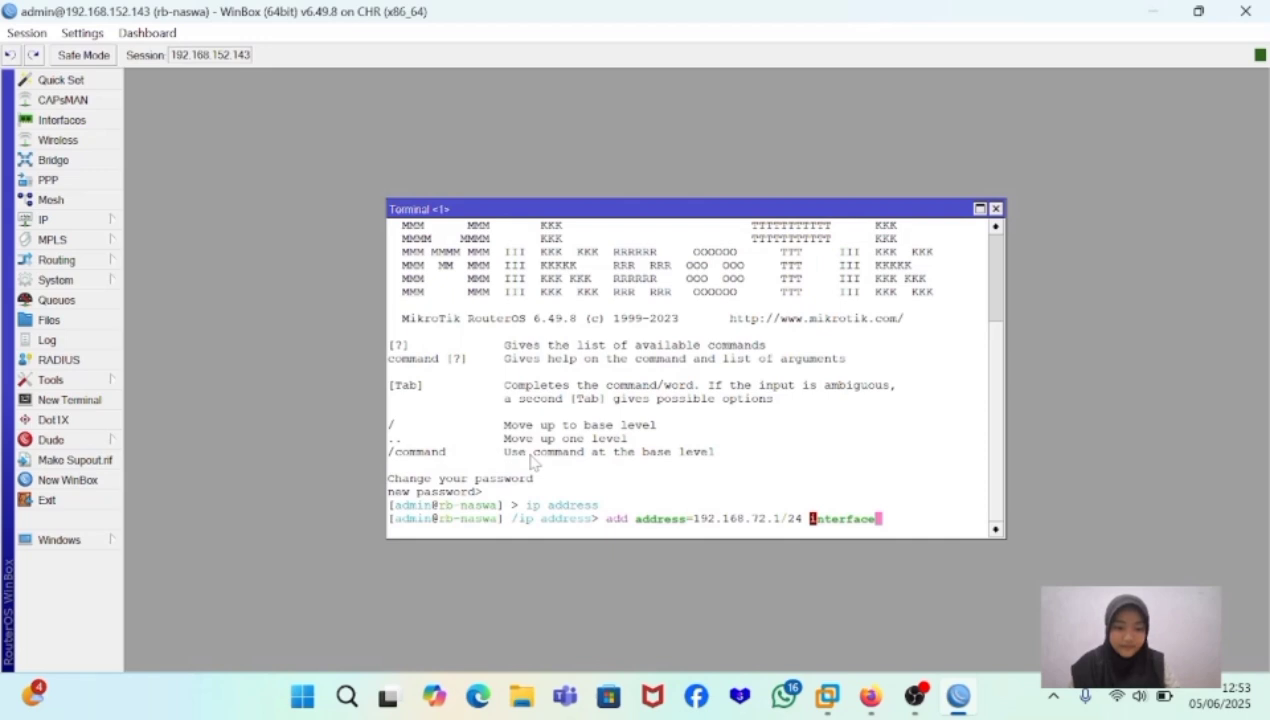
text(=ehthe)
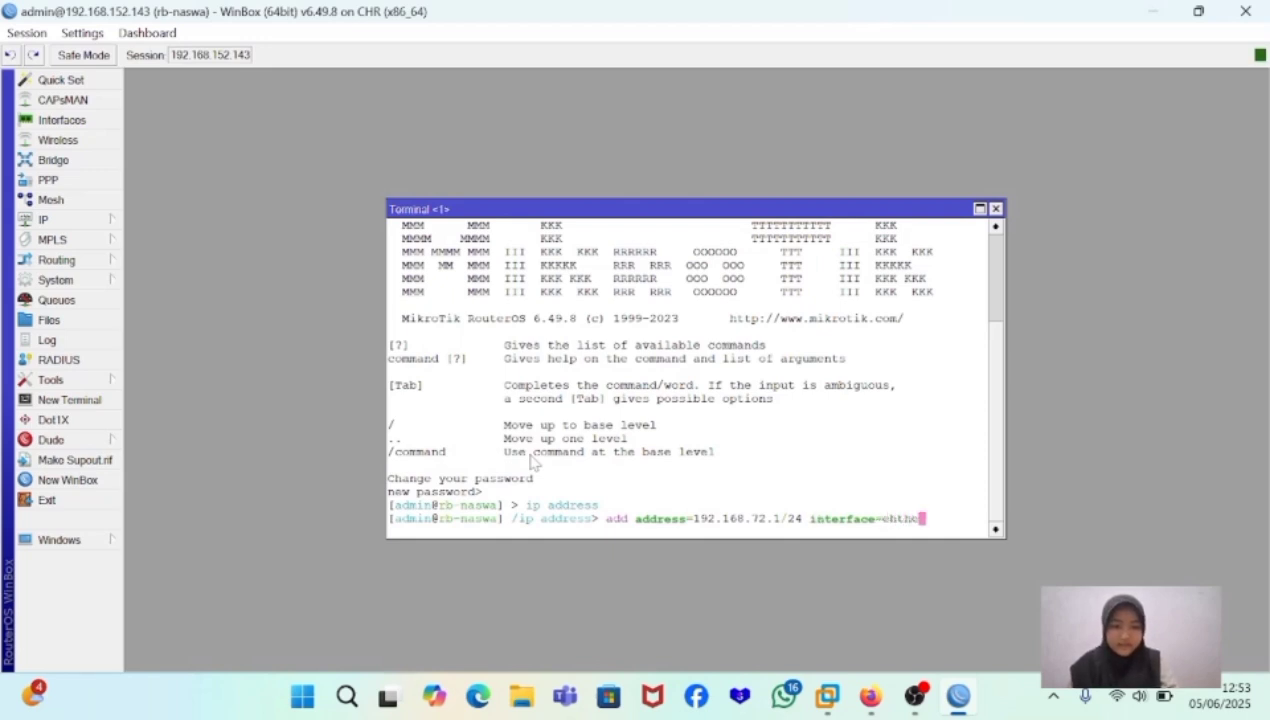
text(r)
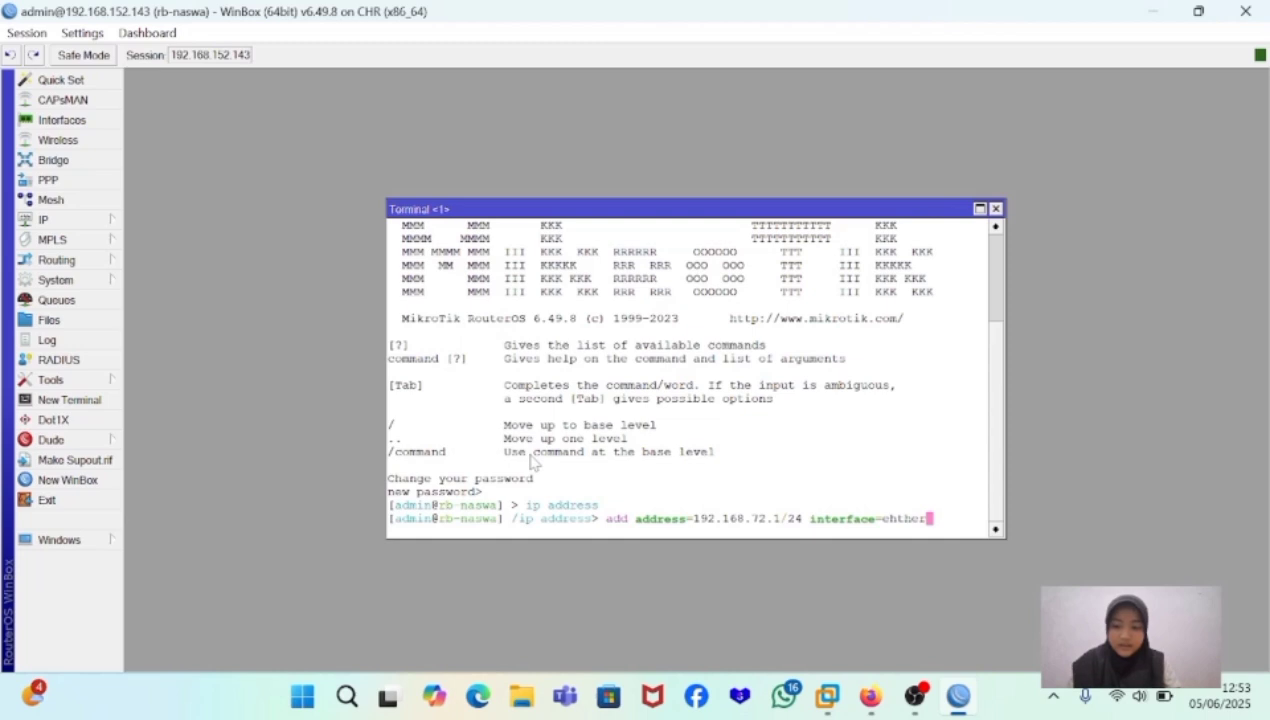
text( 3)
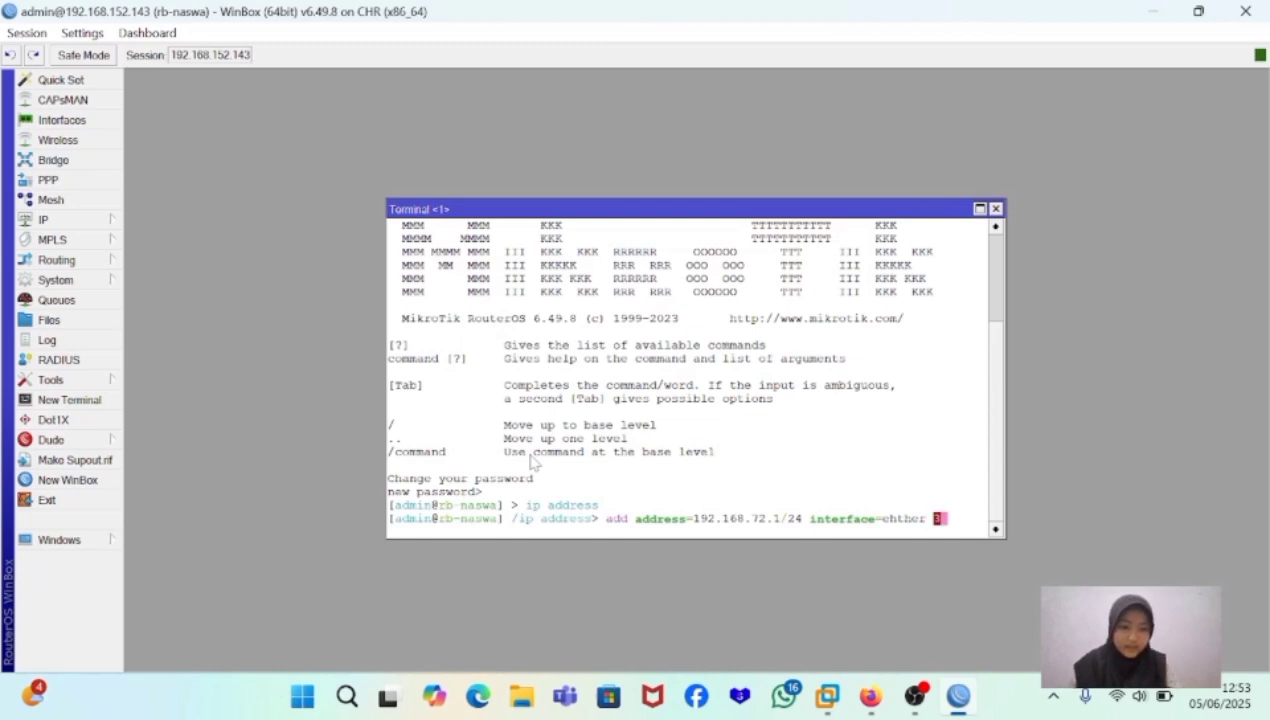
key(BackSpace)
key(BackSpace)
key(BackSpace)
key(BackSpace)
key(BackSpace)
key(BackSpace)
key(BackSpace)
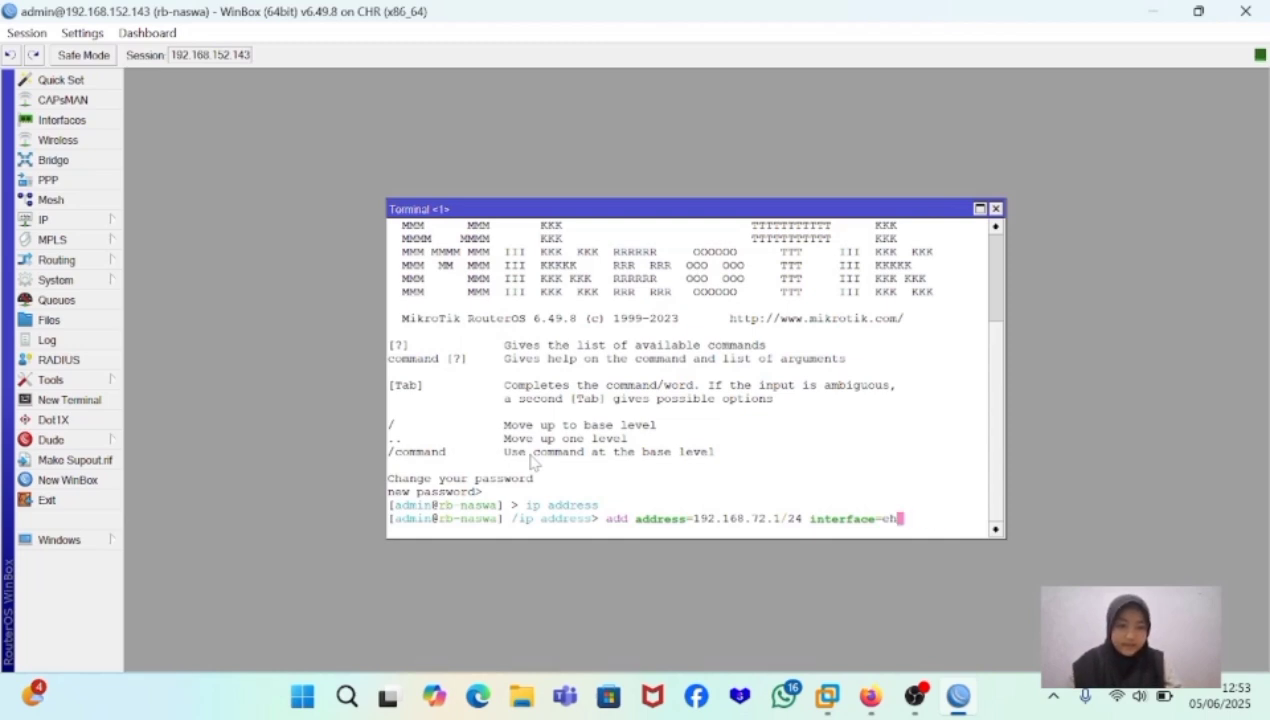
text(ther 3)
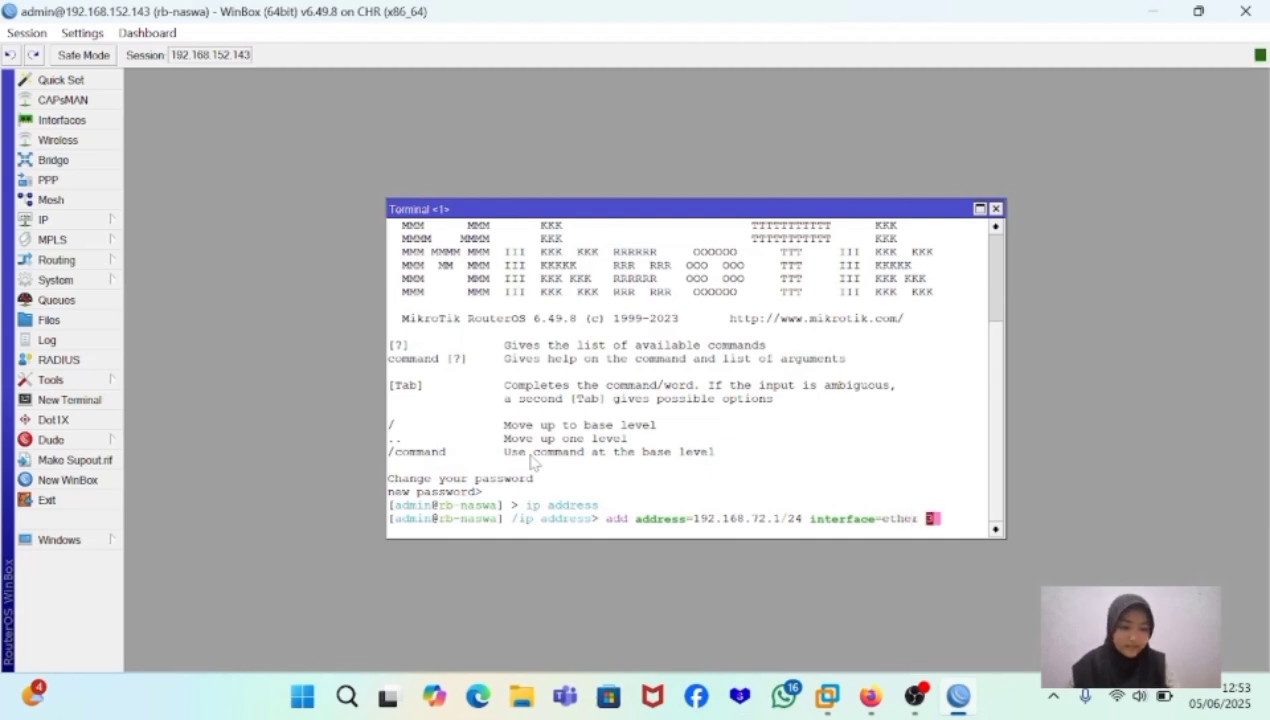
key(BackSpace)
key(BackSpace)
text(3)
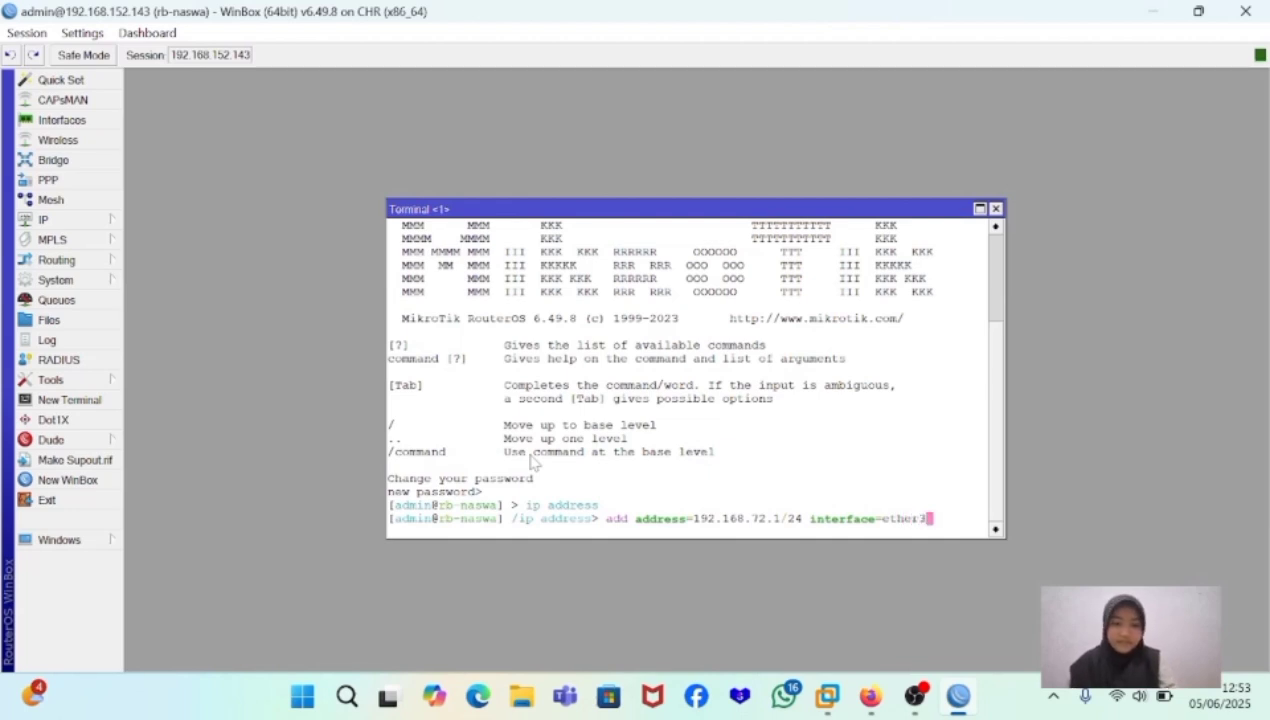
key(Return)
- Print the router's IP address list in the terminal
text(p)
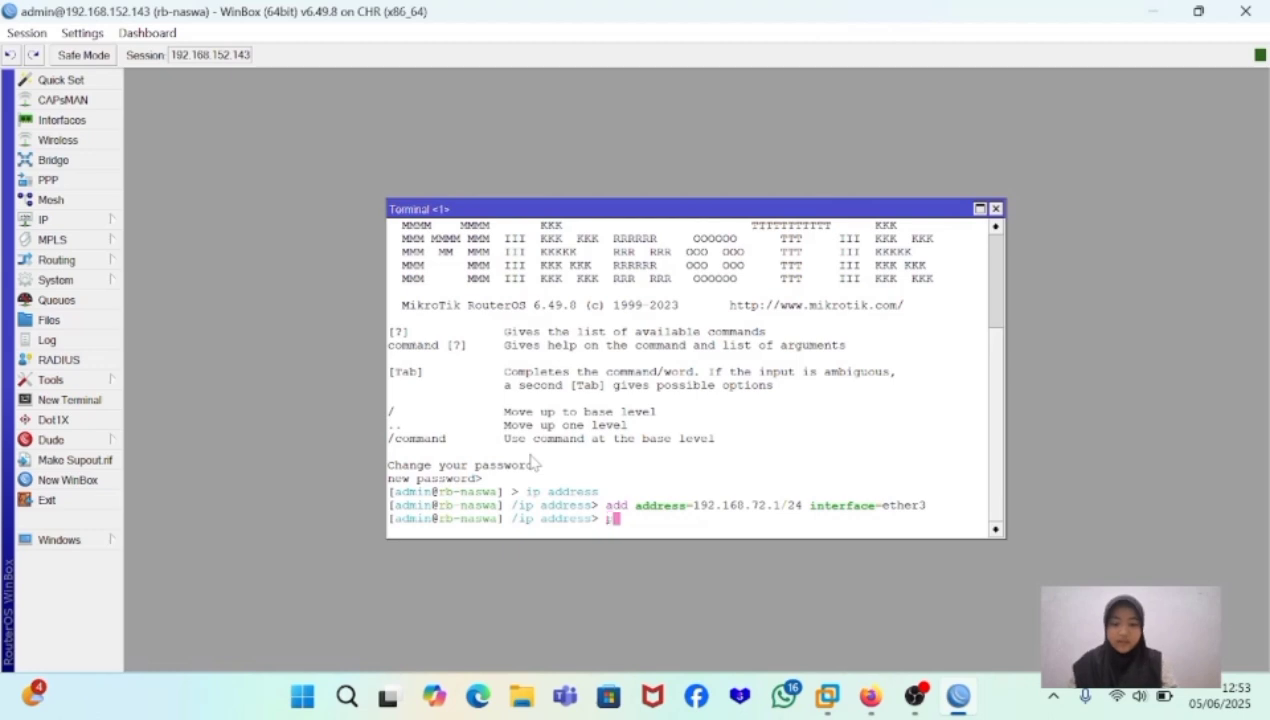
text(iint)
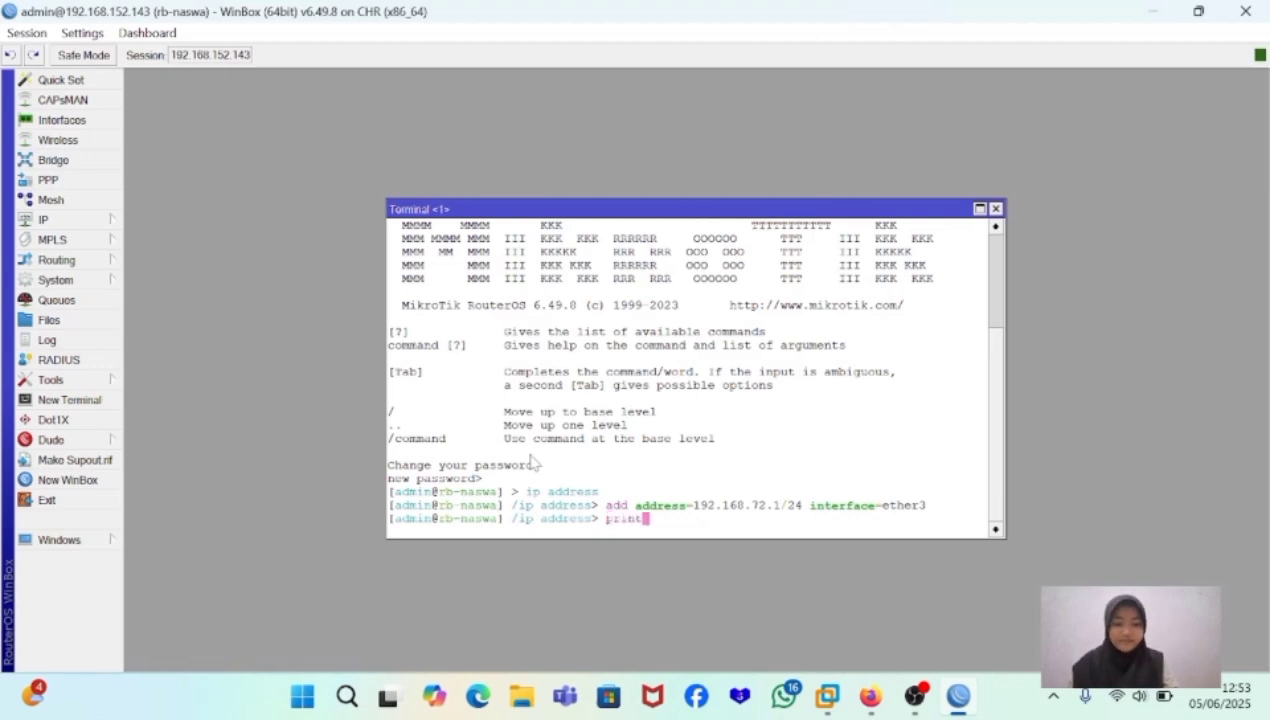
key(Return)
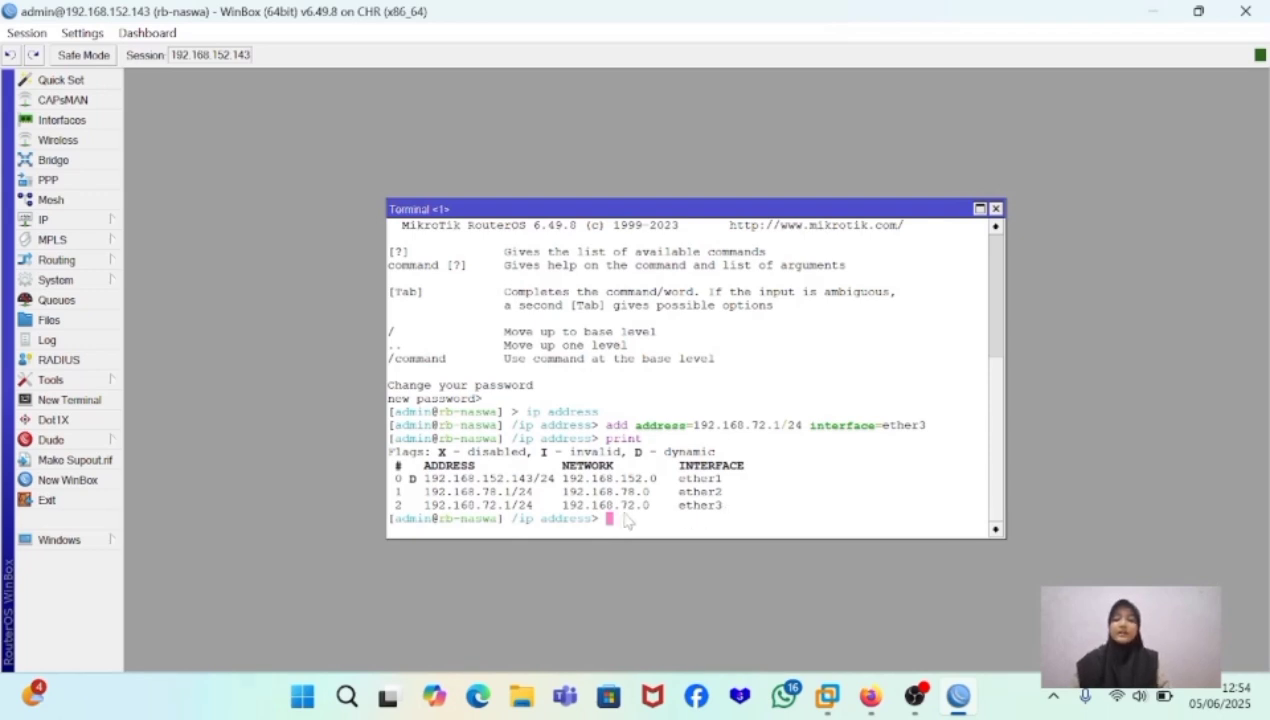
- Remove the ether3 address entry with remove number=2 and print the address list again
text(ip)
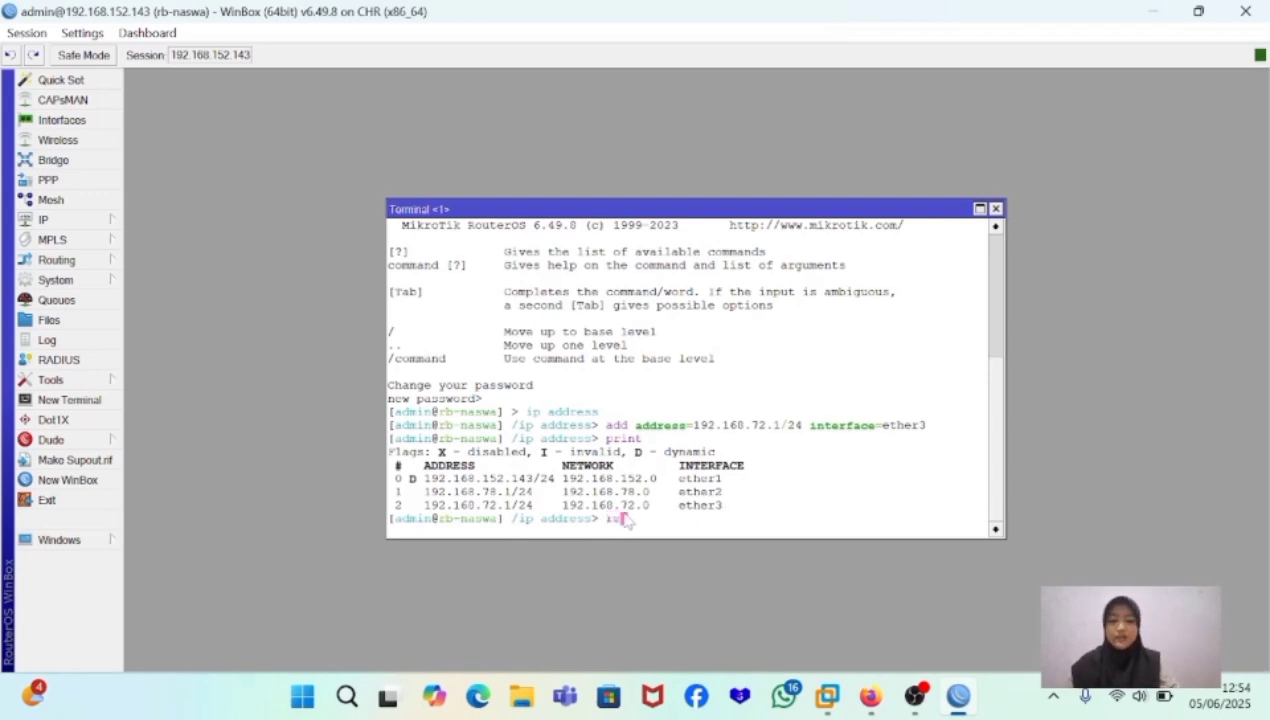
text(move)
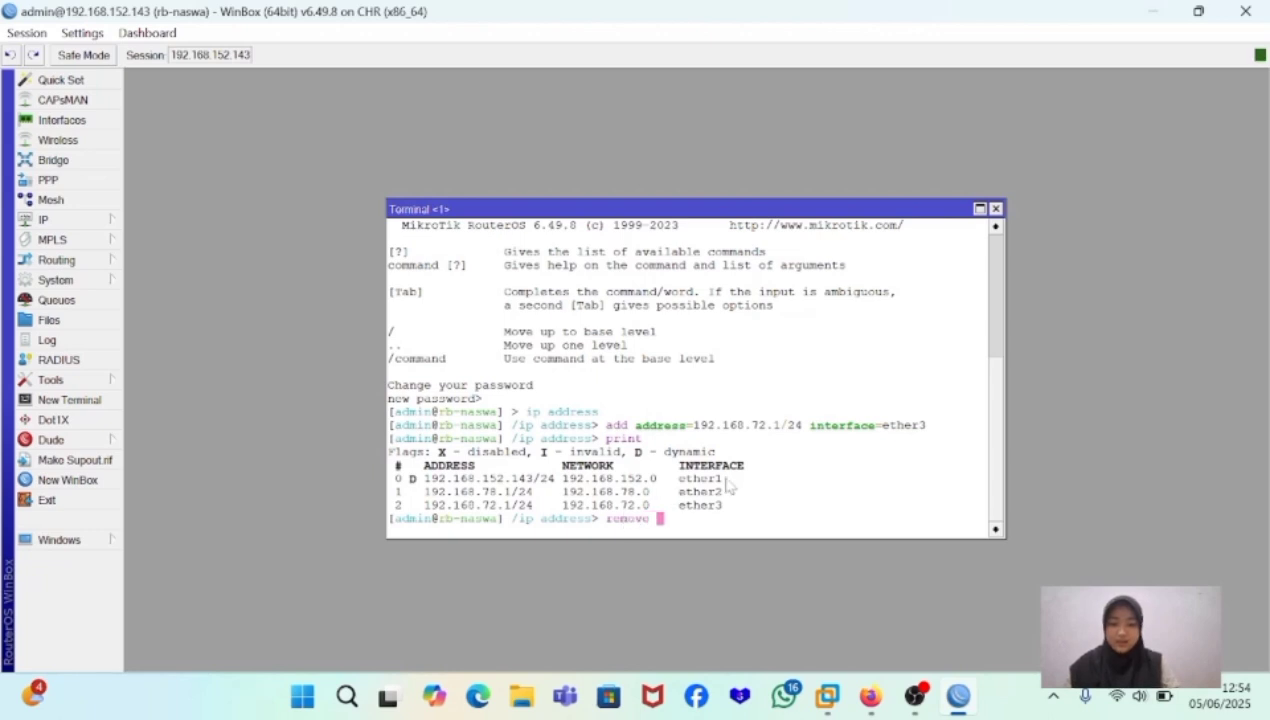
text( numb)
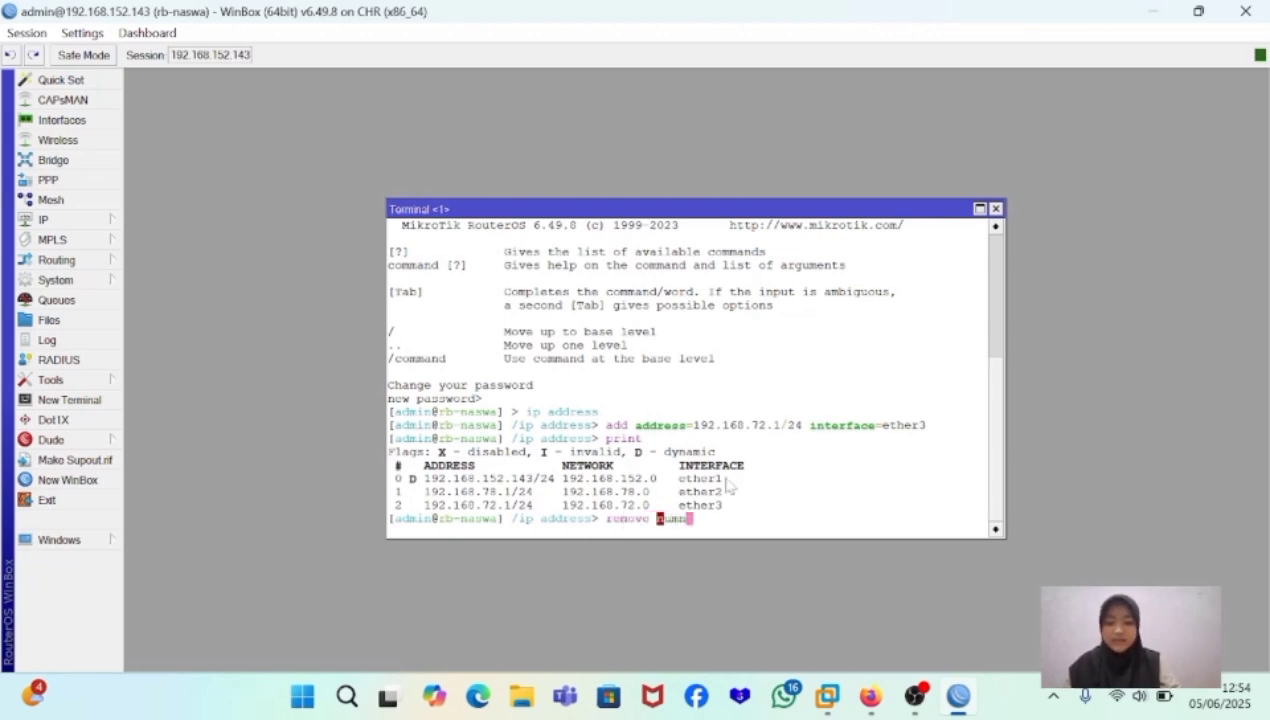
key(BackSpace)
text(b)
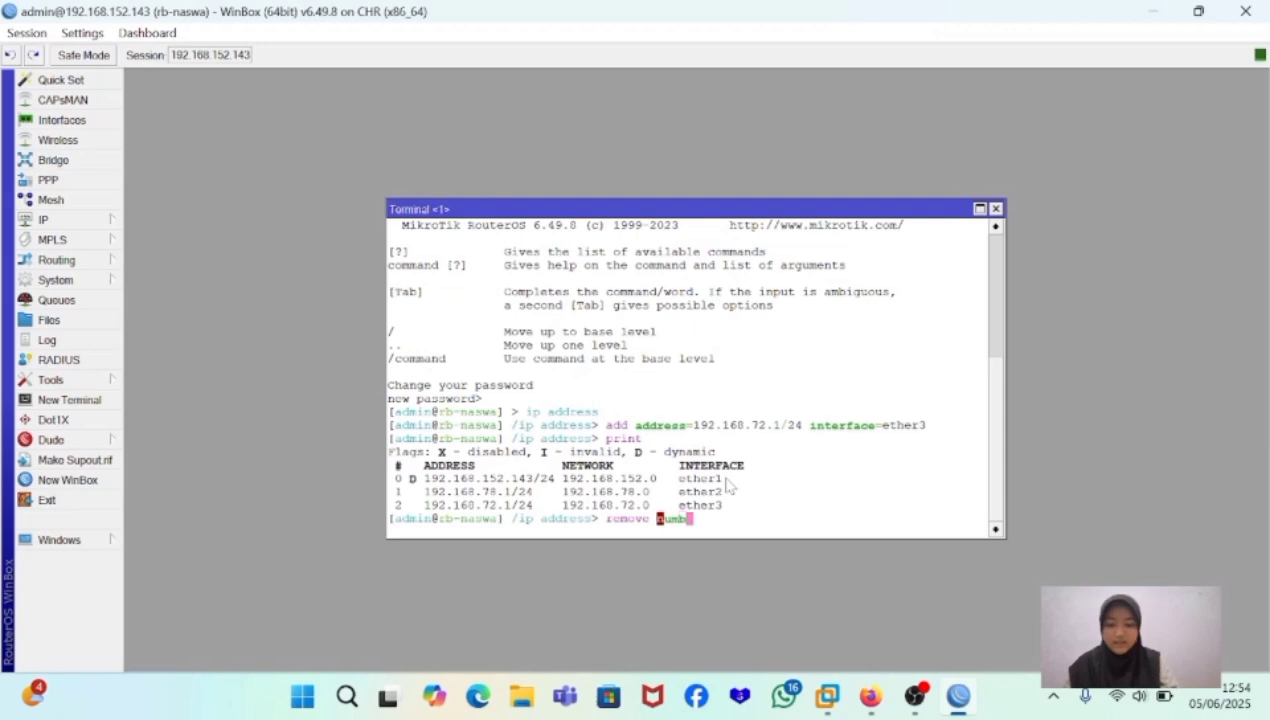
text(ers=)
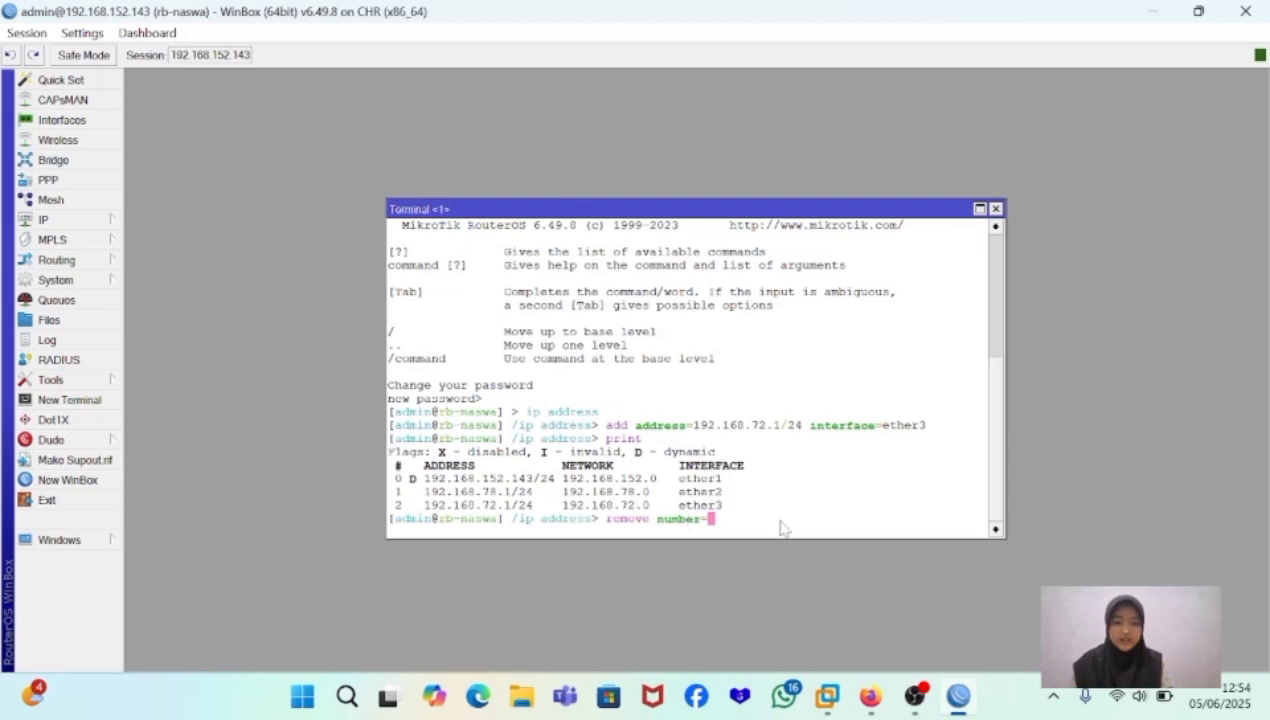
text(2)
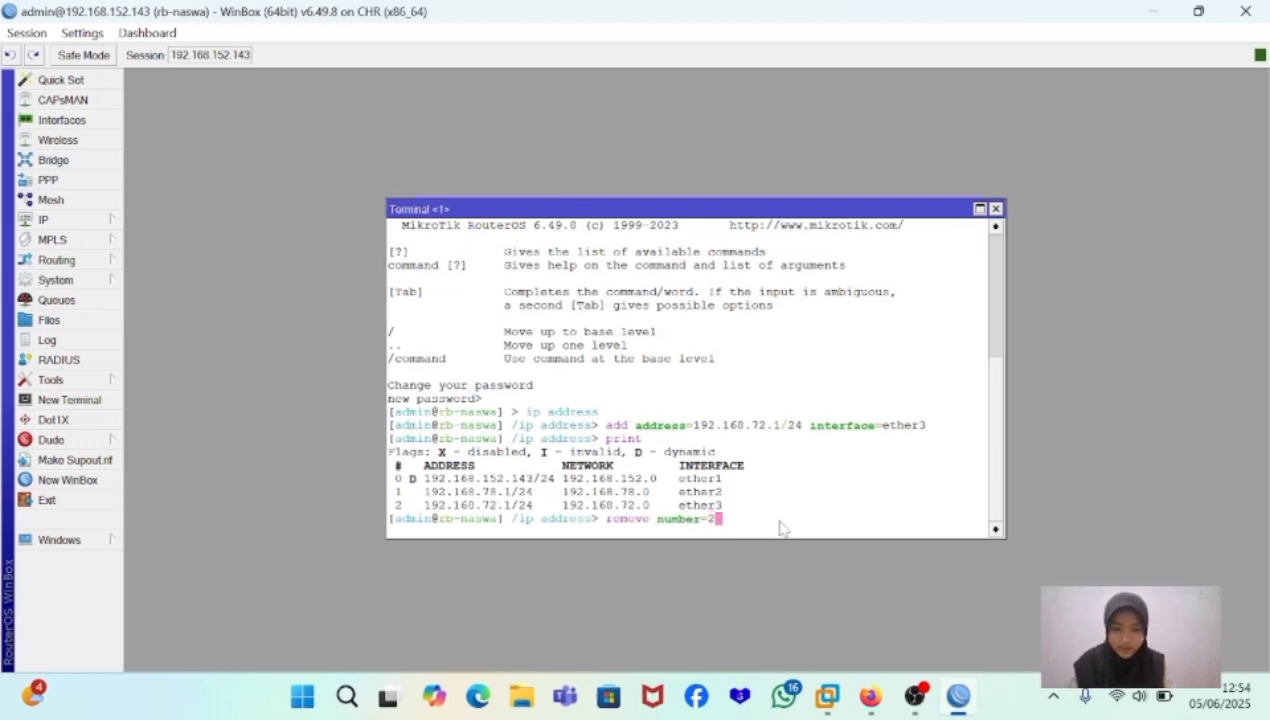
key(Return)
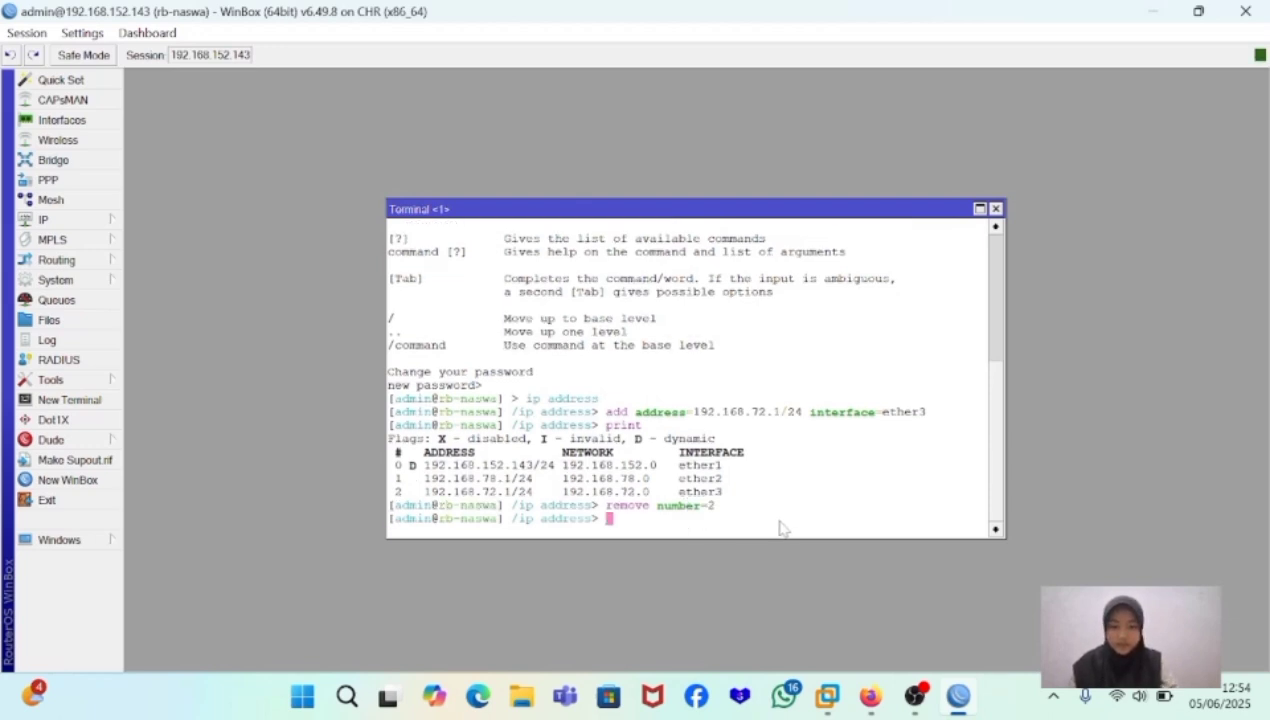
text(print)
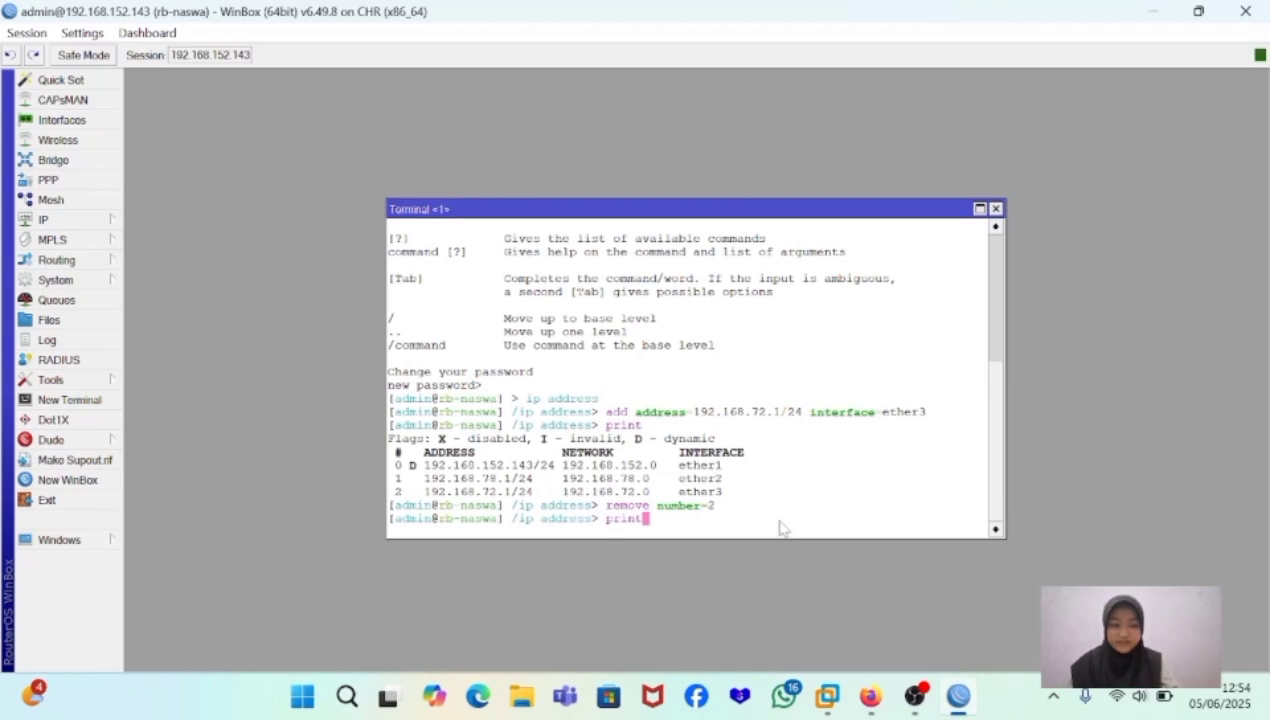
key(Return)
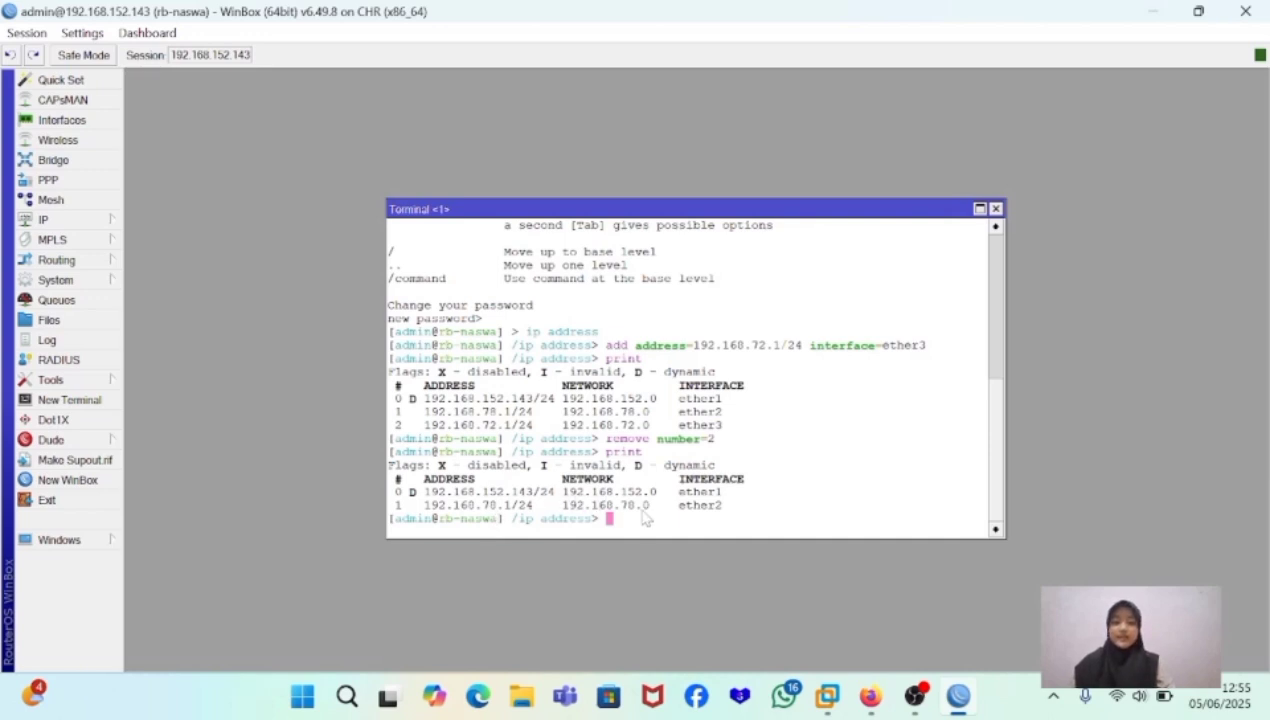
- Disable the ether2 address entry with disable number=1 and print the address list again
text(disable )
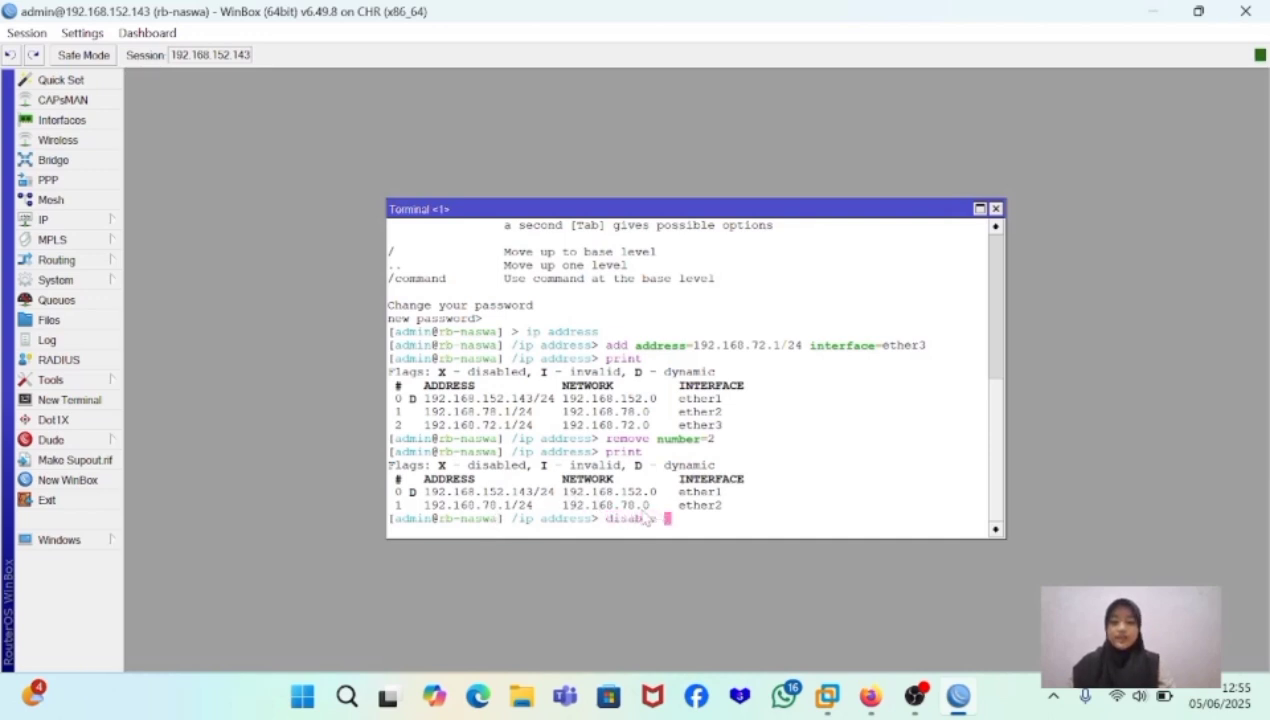
text(number)
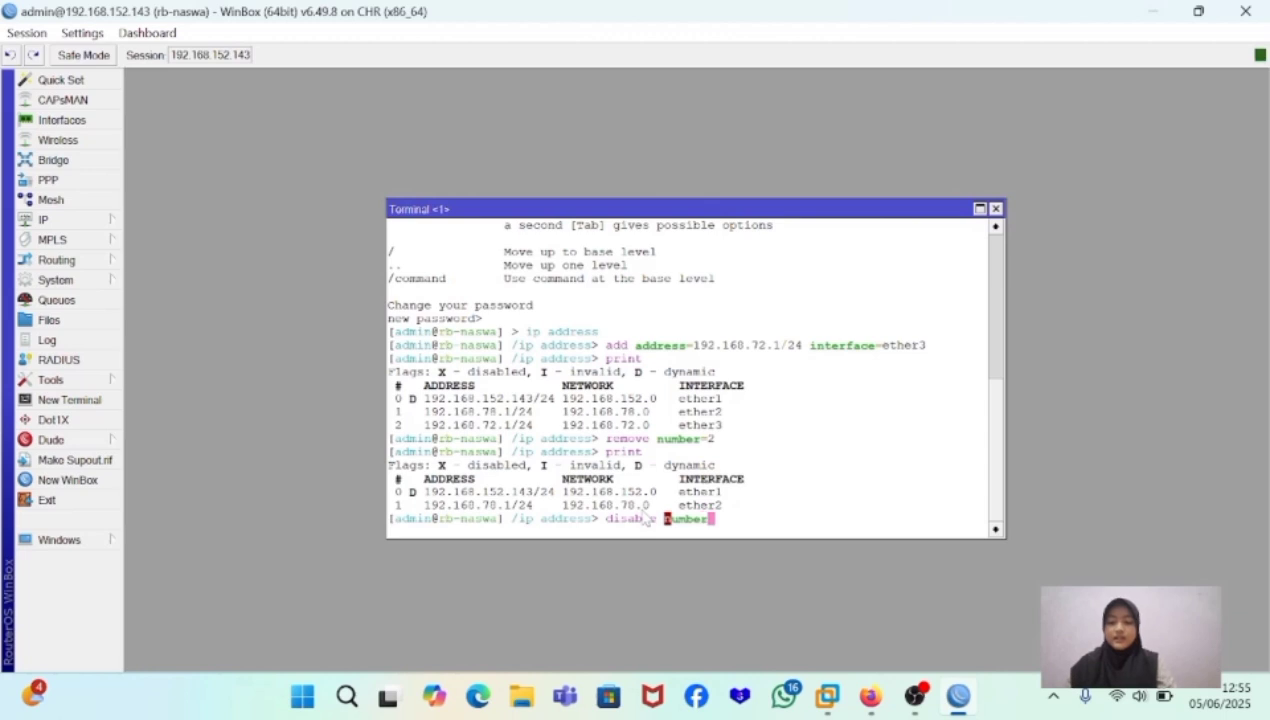
text(=)
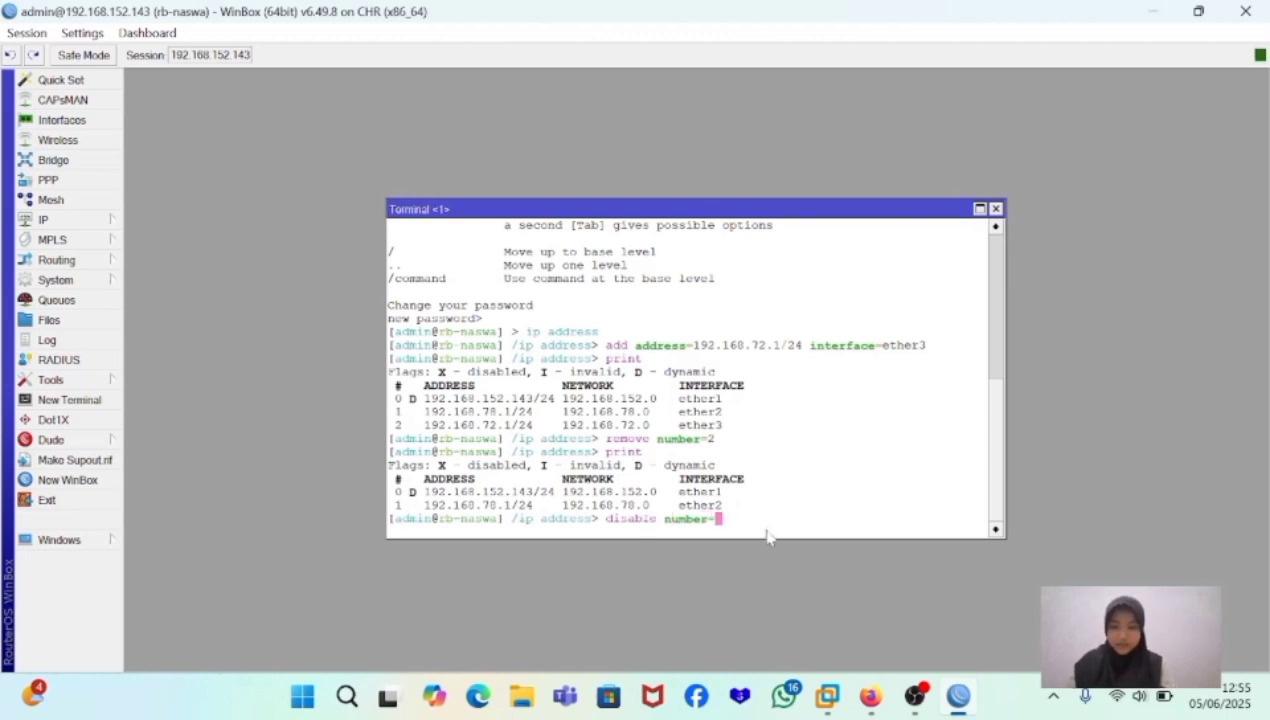
text(1)
key(Return)
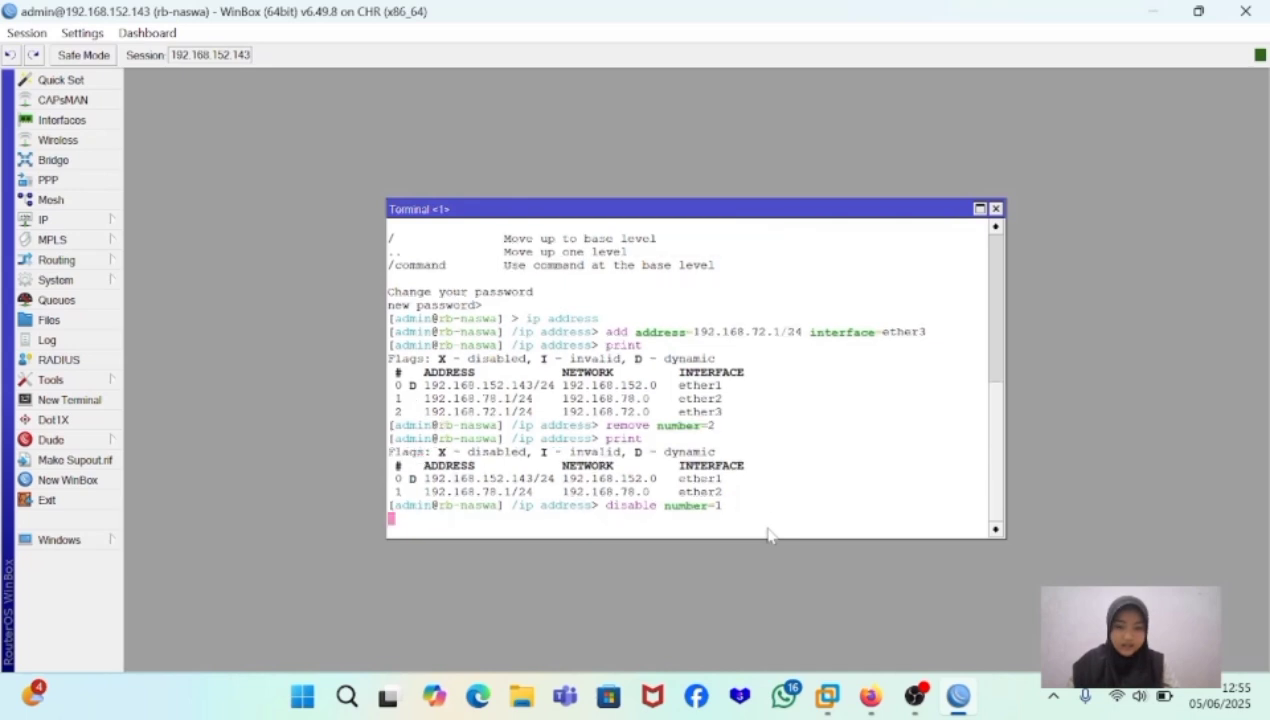
text(pri)
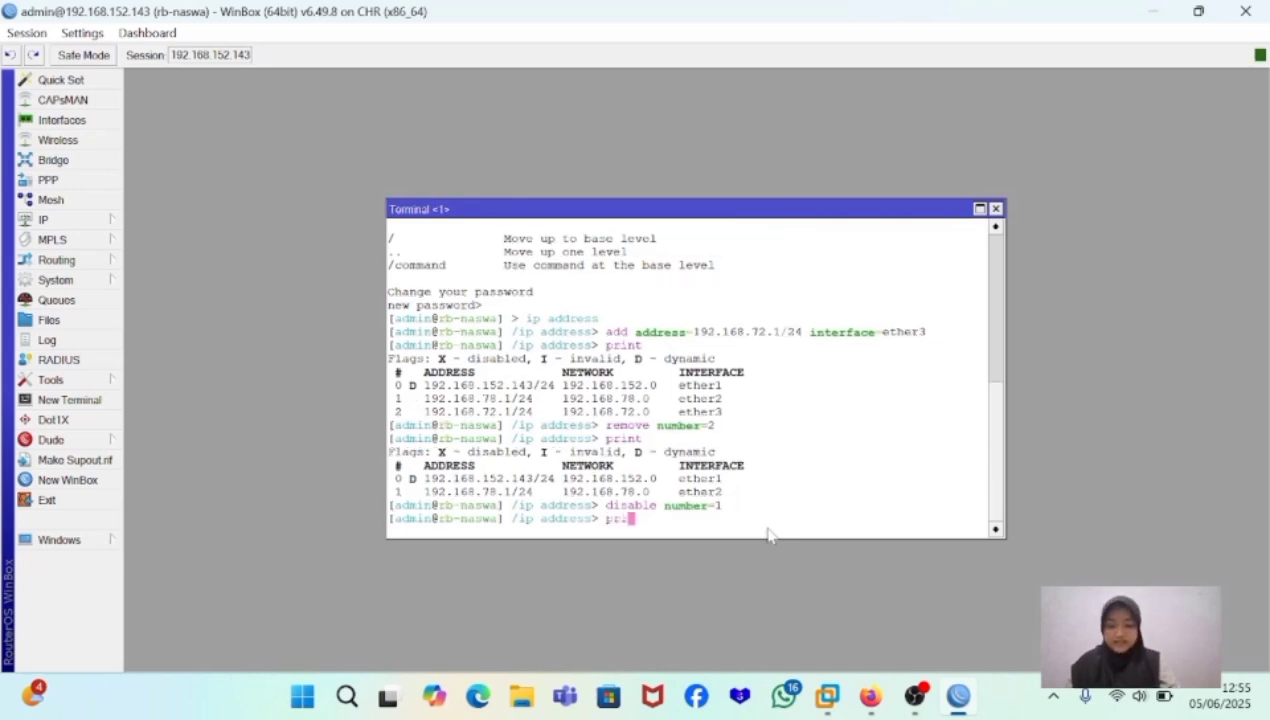
text(nt)
key(Return)
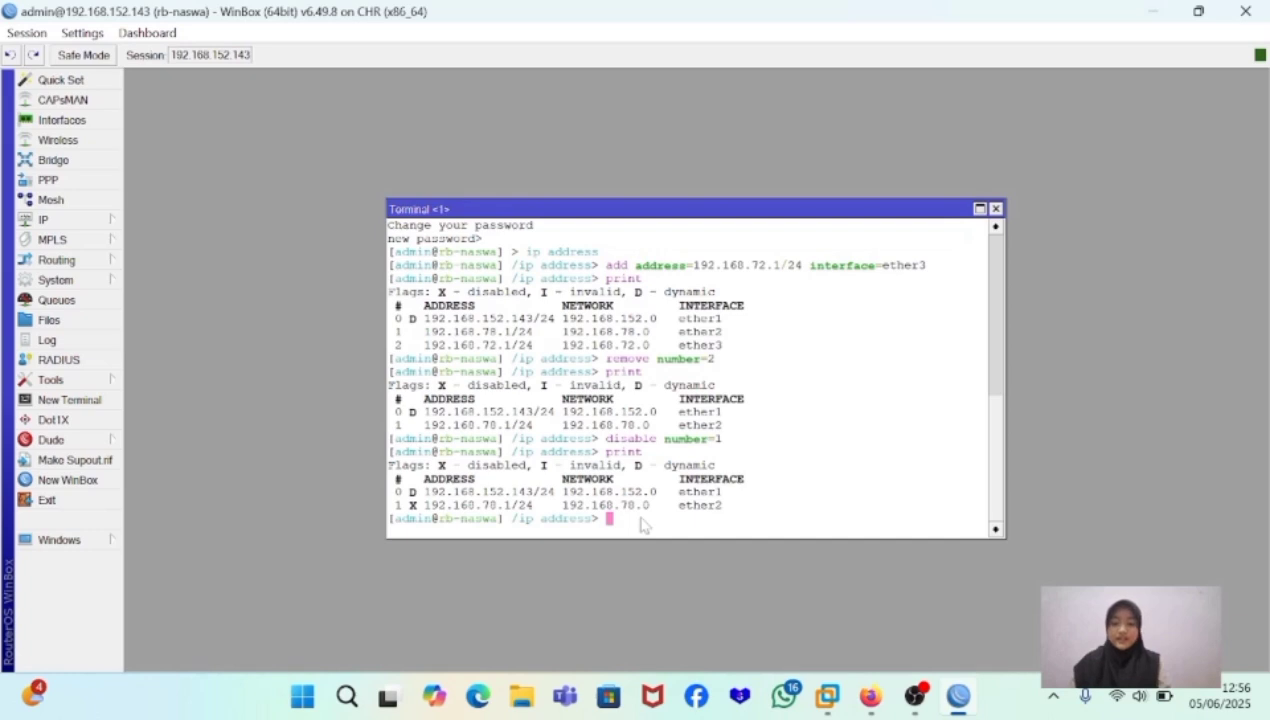
- Re-enable the ether2 address entry with enable number=1 and print the address list
text(ena)
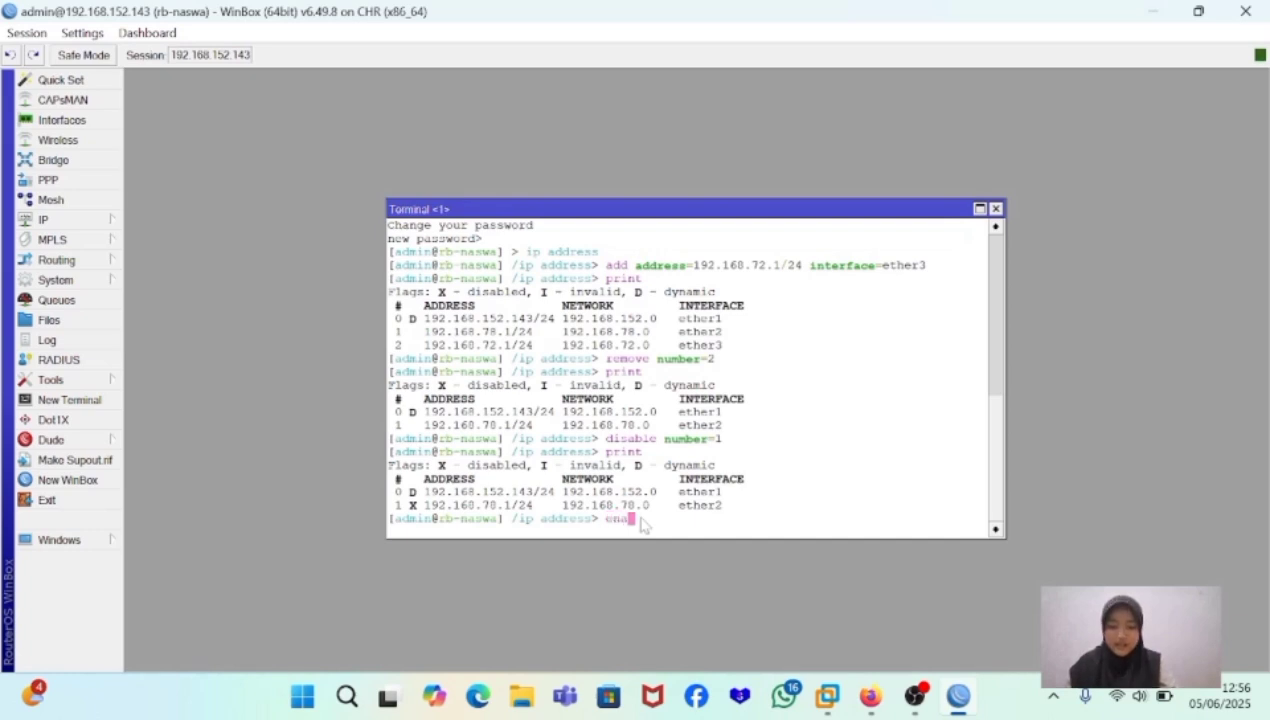
text(ble)
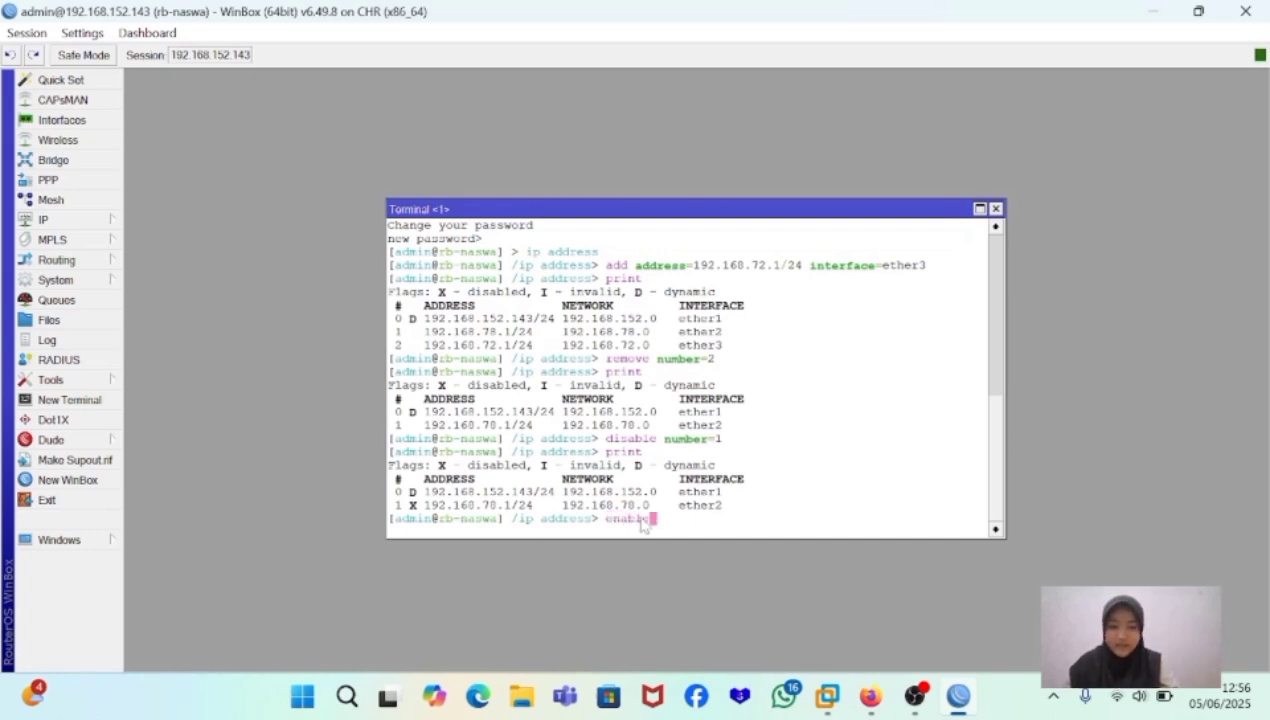
text( num)
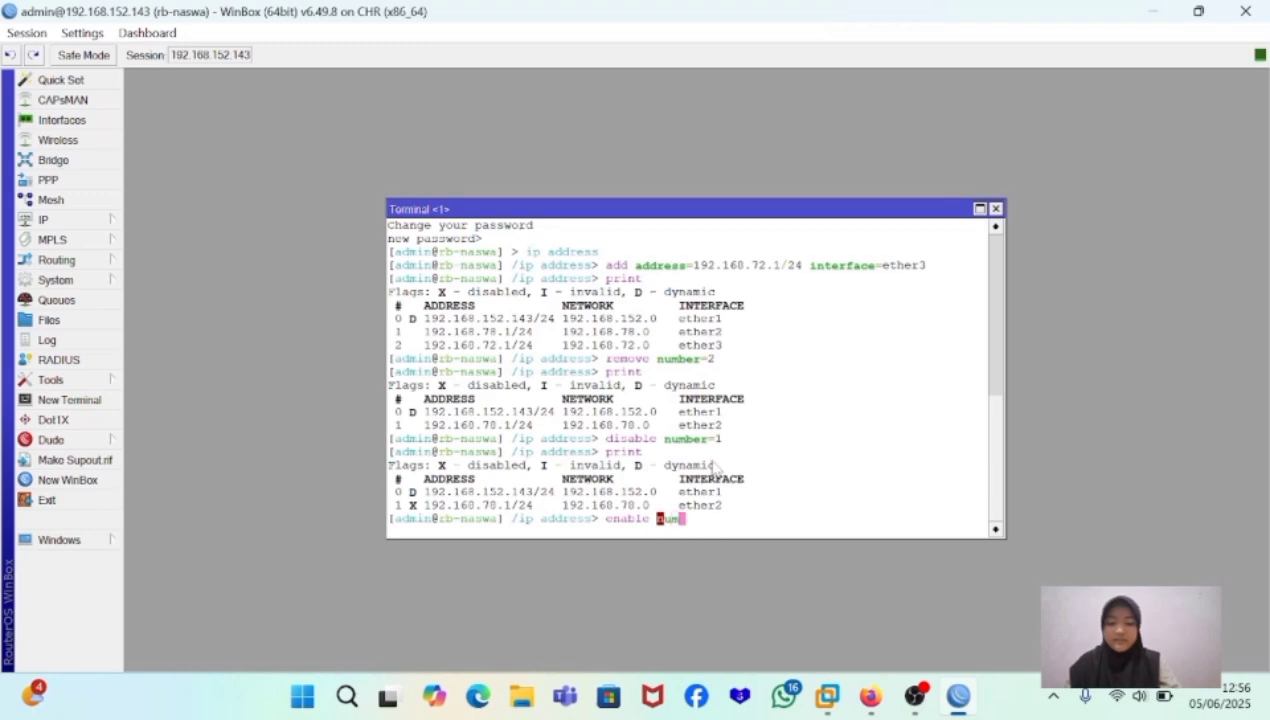
text(ber=)
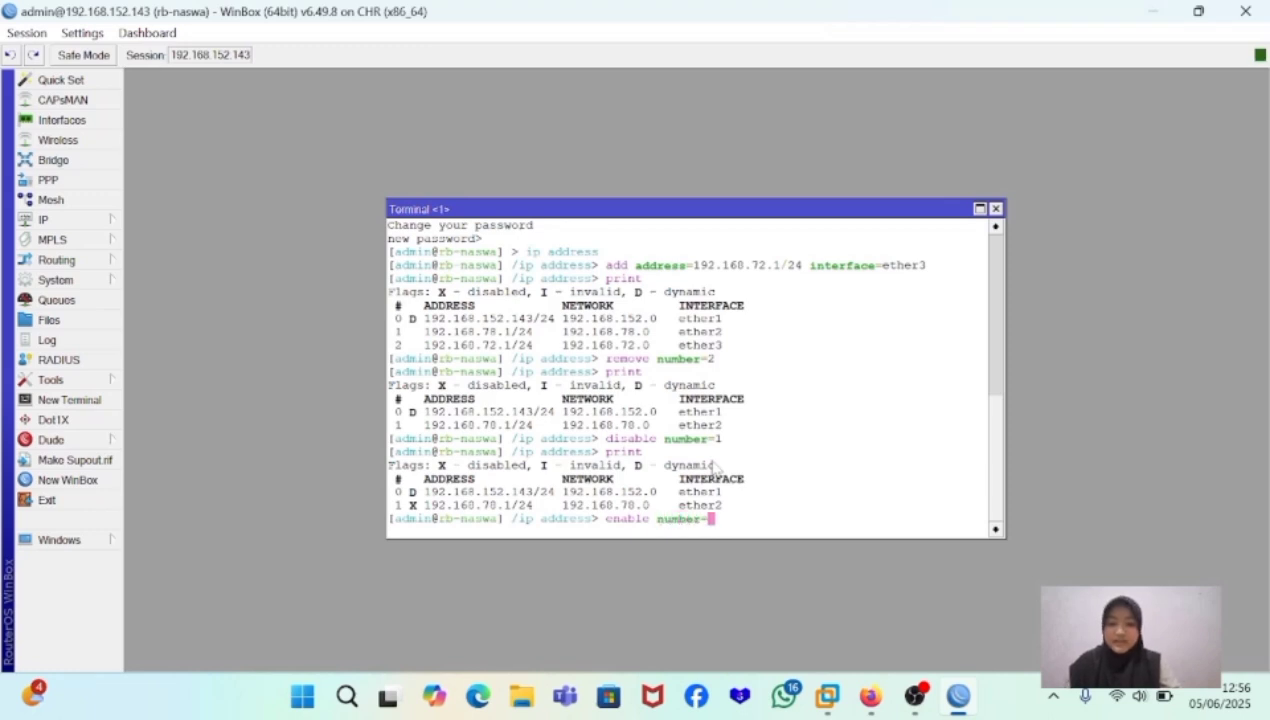
text(1)
key(Return)
text(print)
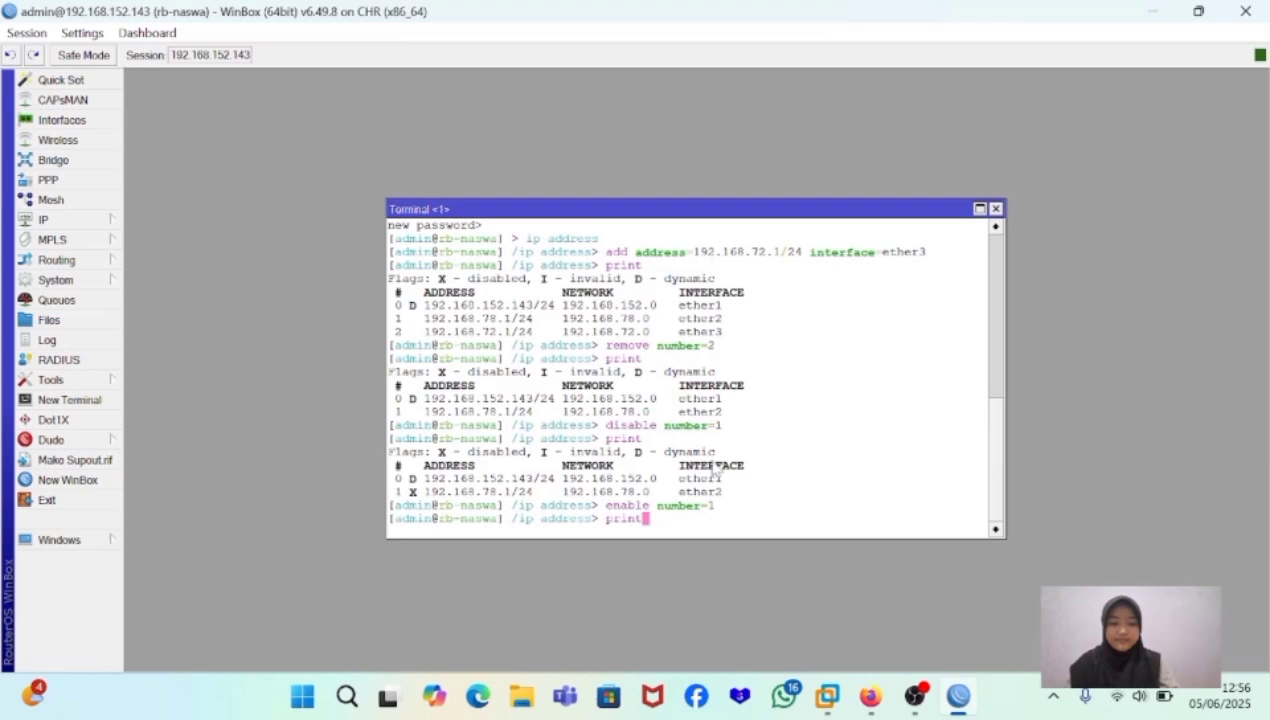
key(Return)
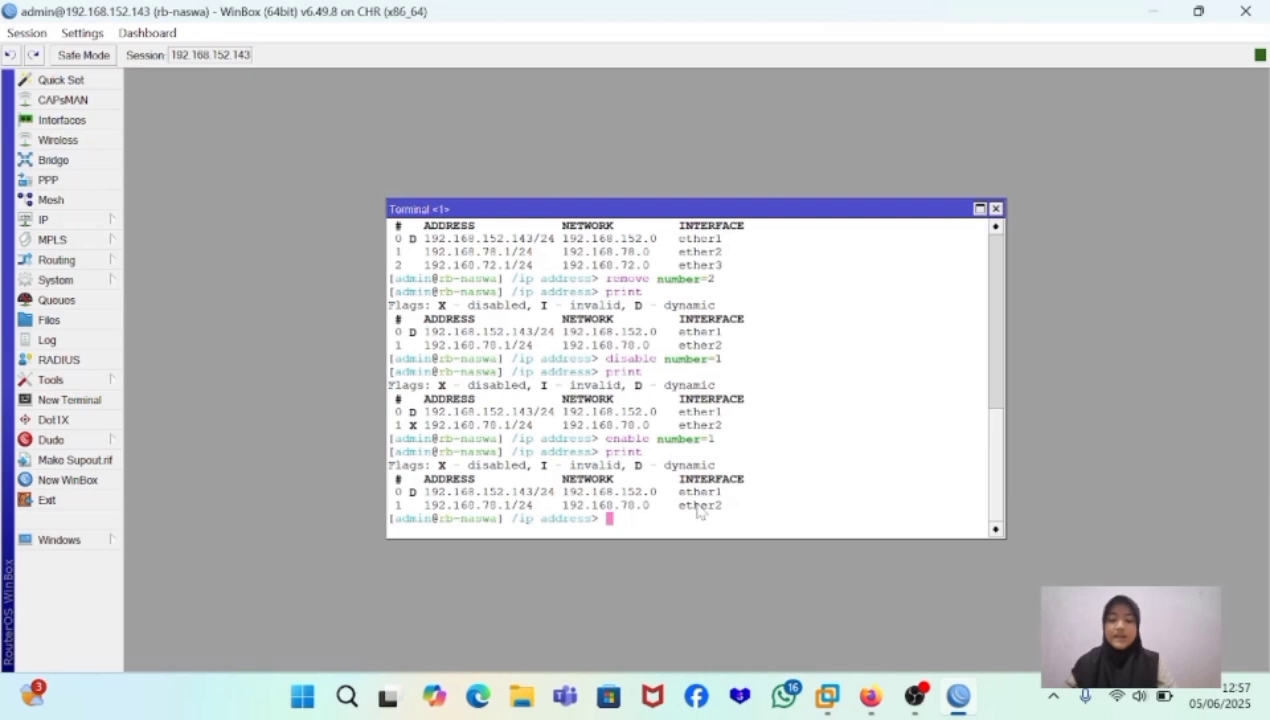
- Change the ether2 entry's address by running set number=1 address=192.168.75.1/24
text(set)
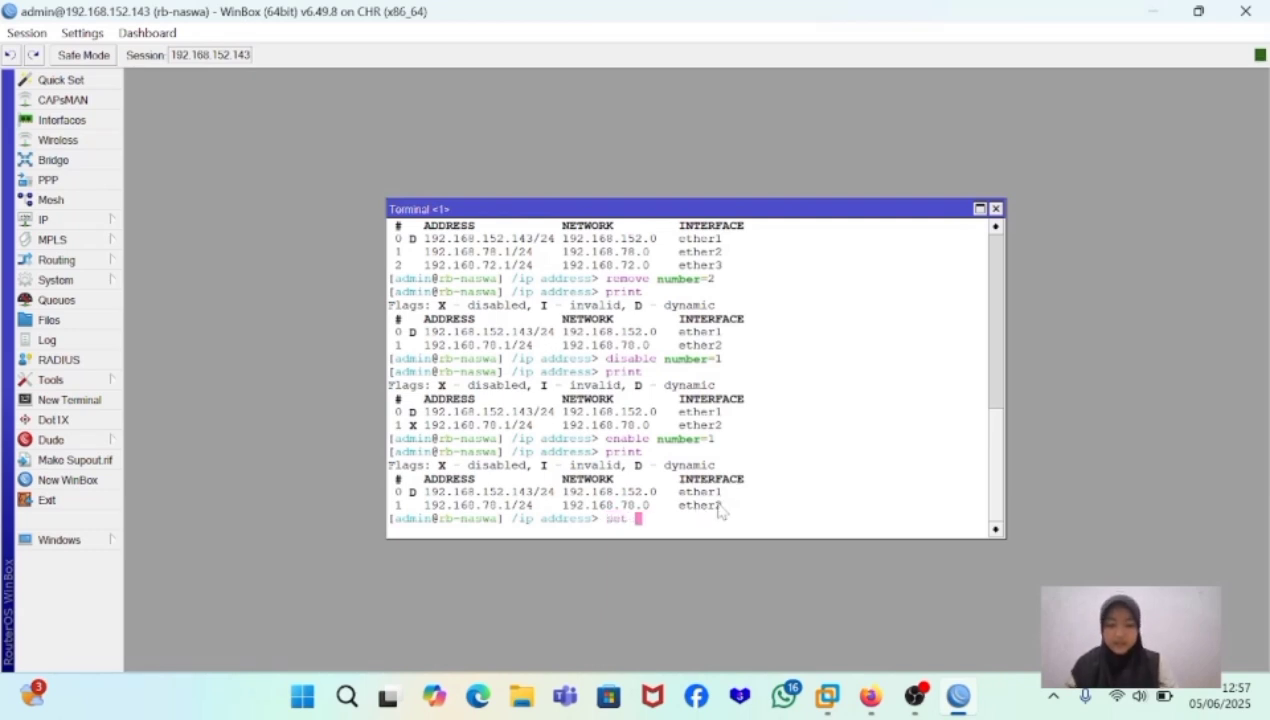
text( number=)
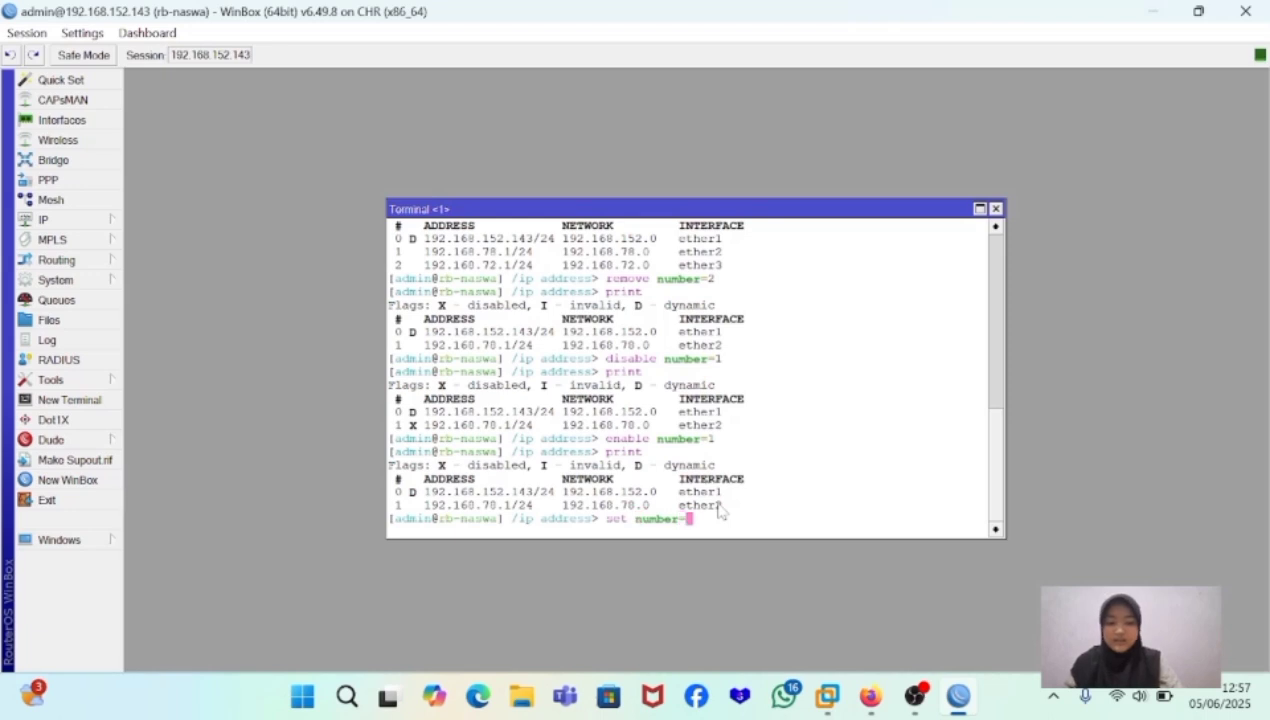
text(1 address)
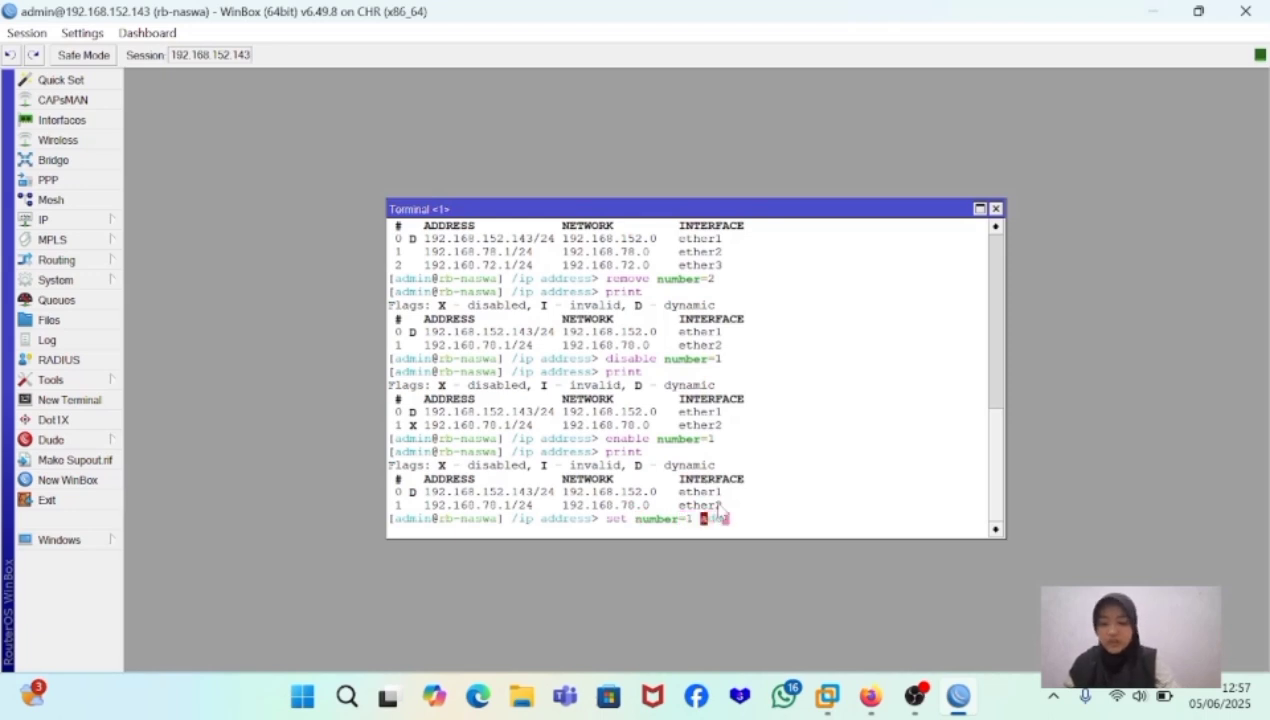
text(=)
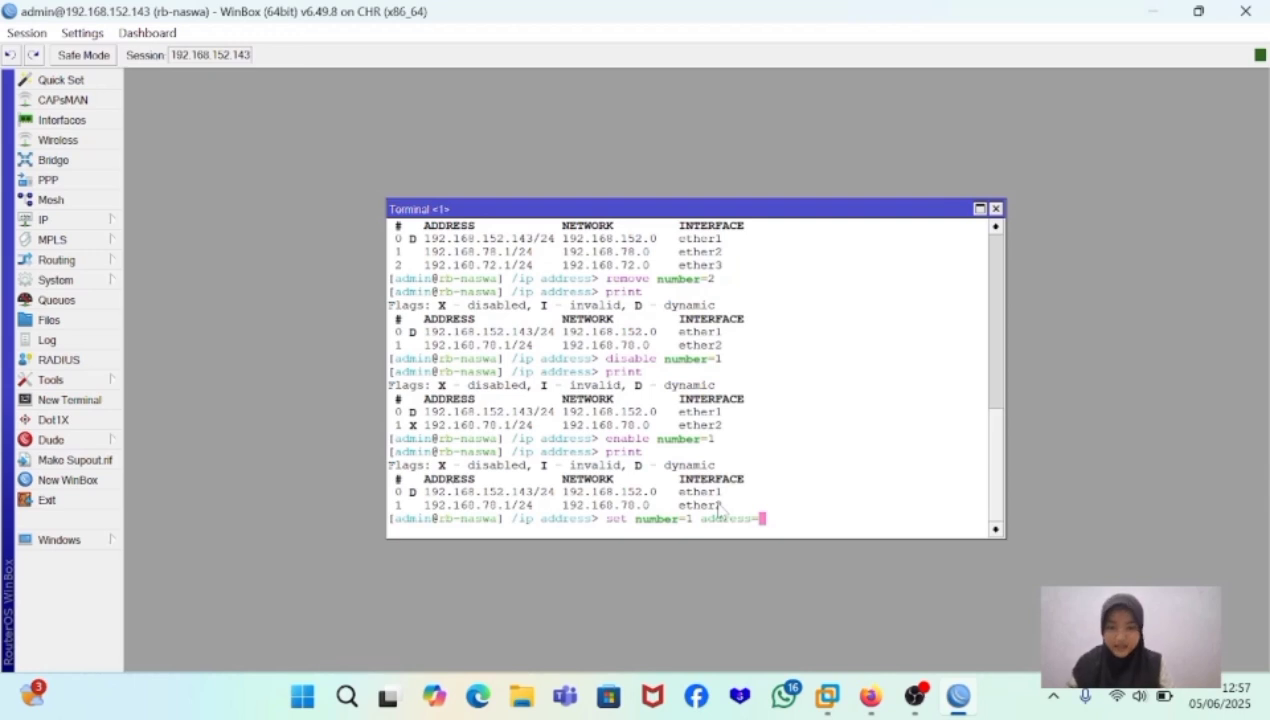
text(192)
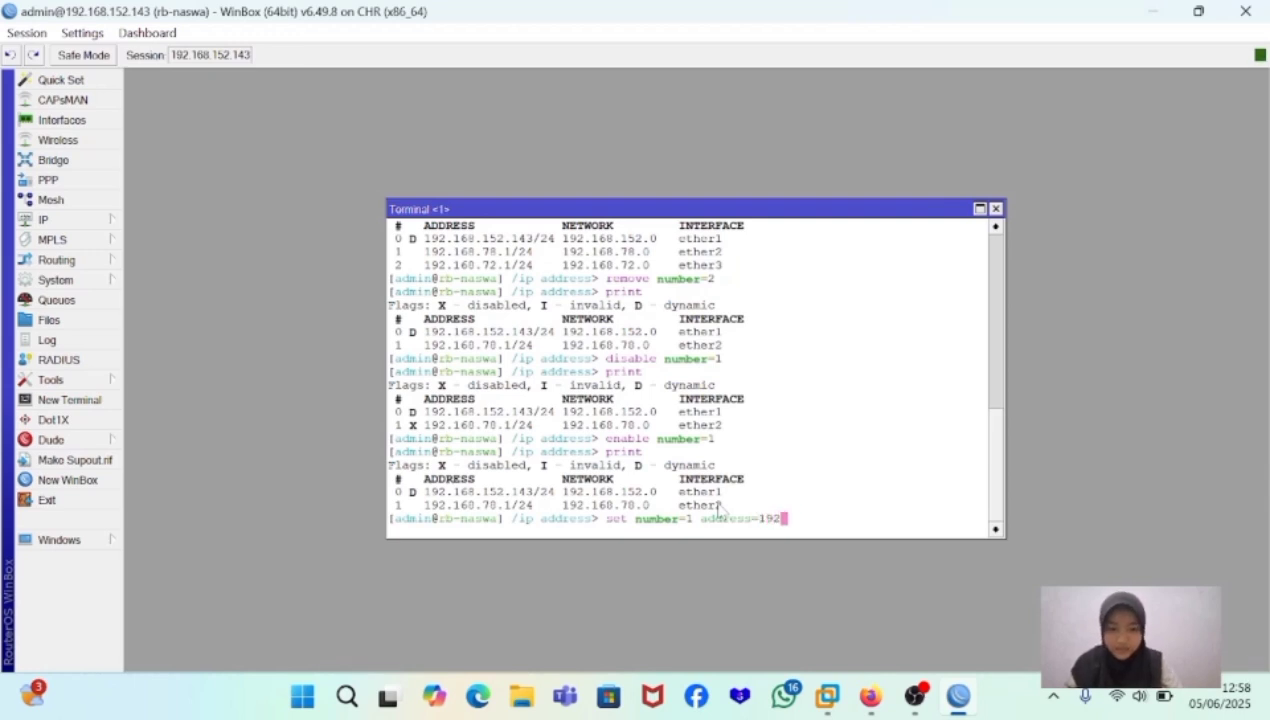
text(.168.)
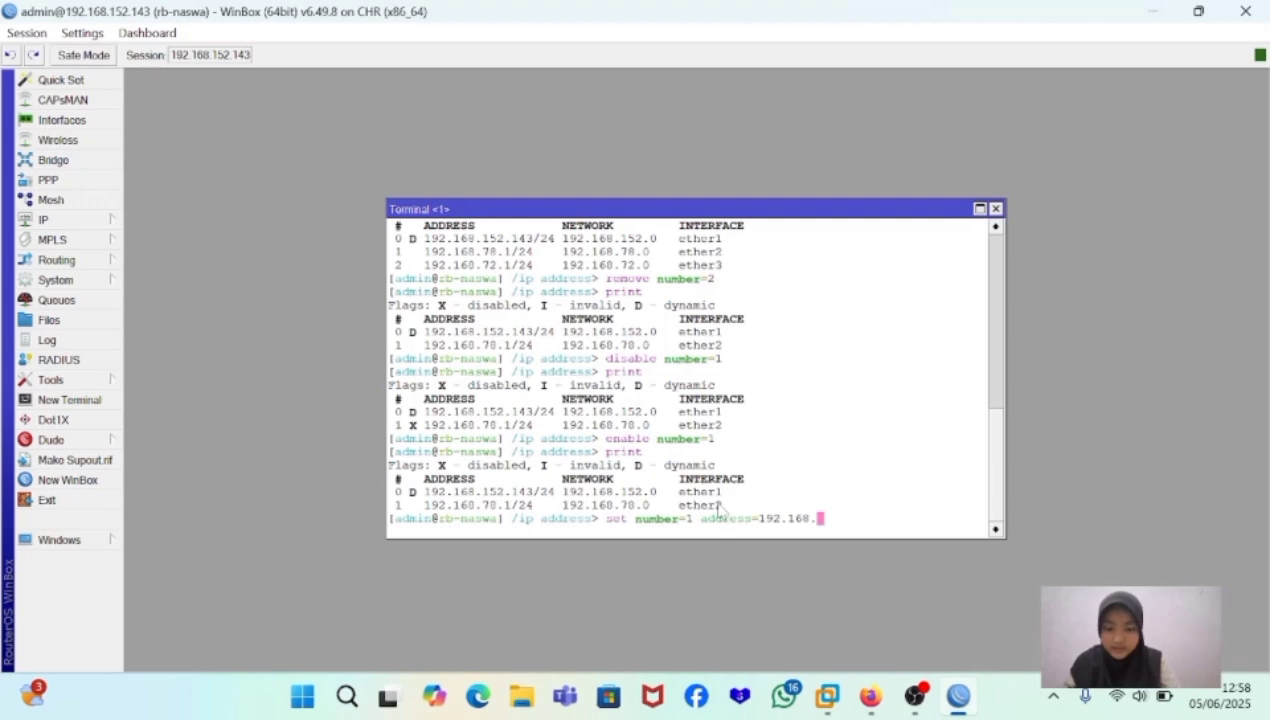
text(75)
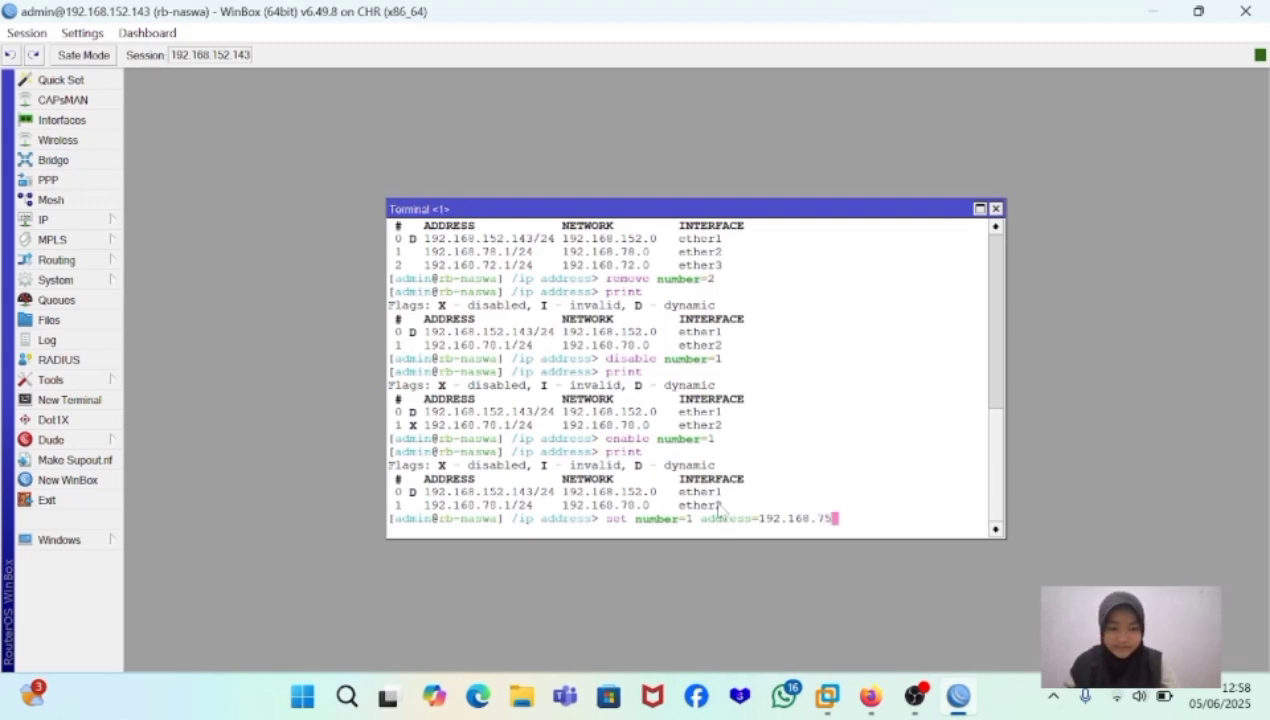
text(.1/2)
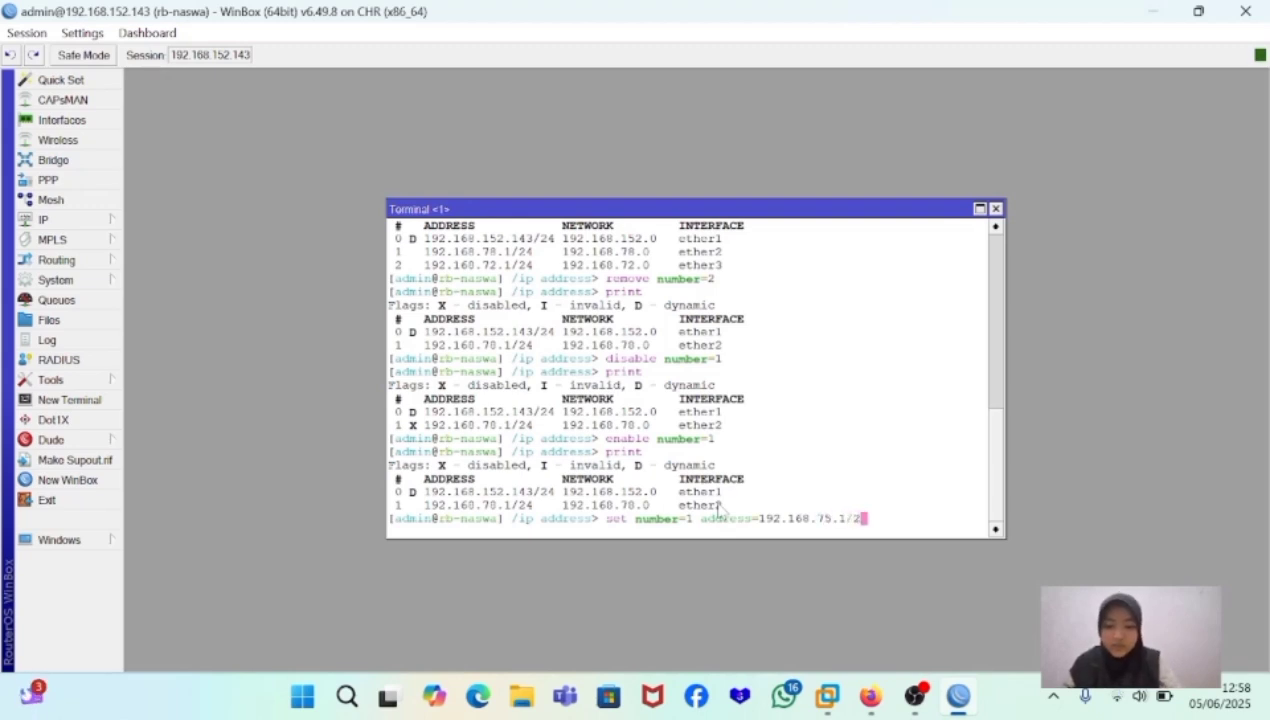
text(4)
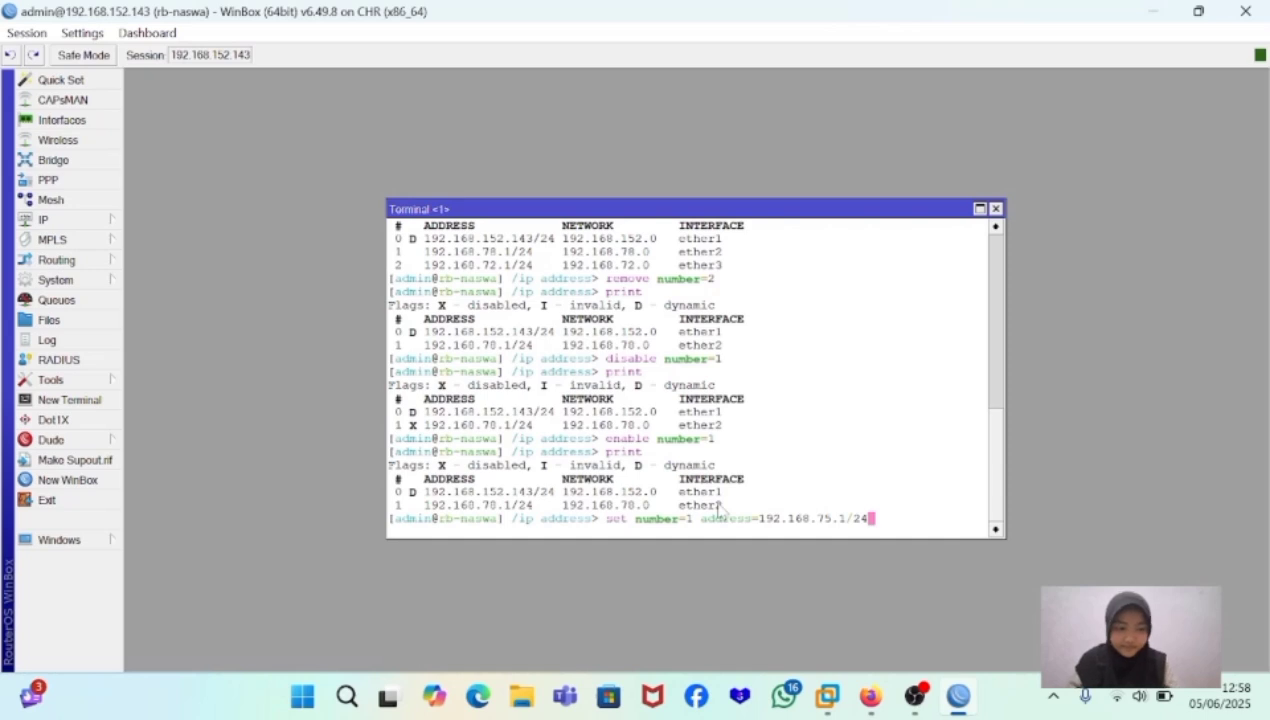
key(Return)
- Print the address list to check the edited ether2 entry
text(pri)
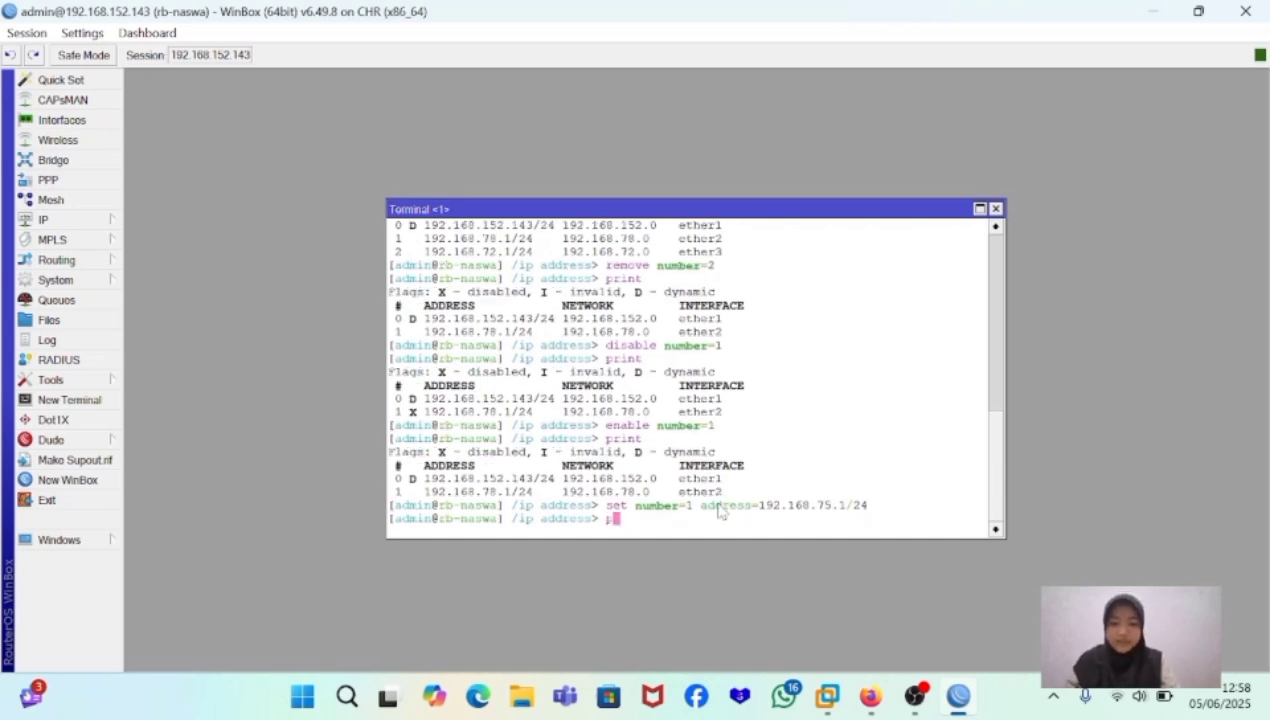
text(nt)
key(Return)
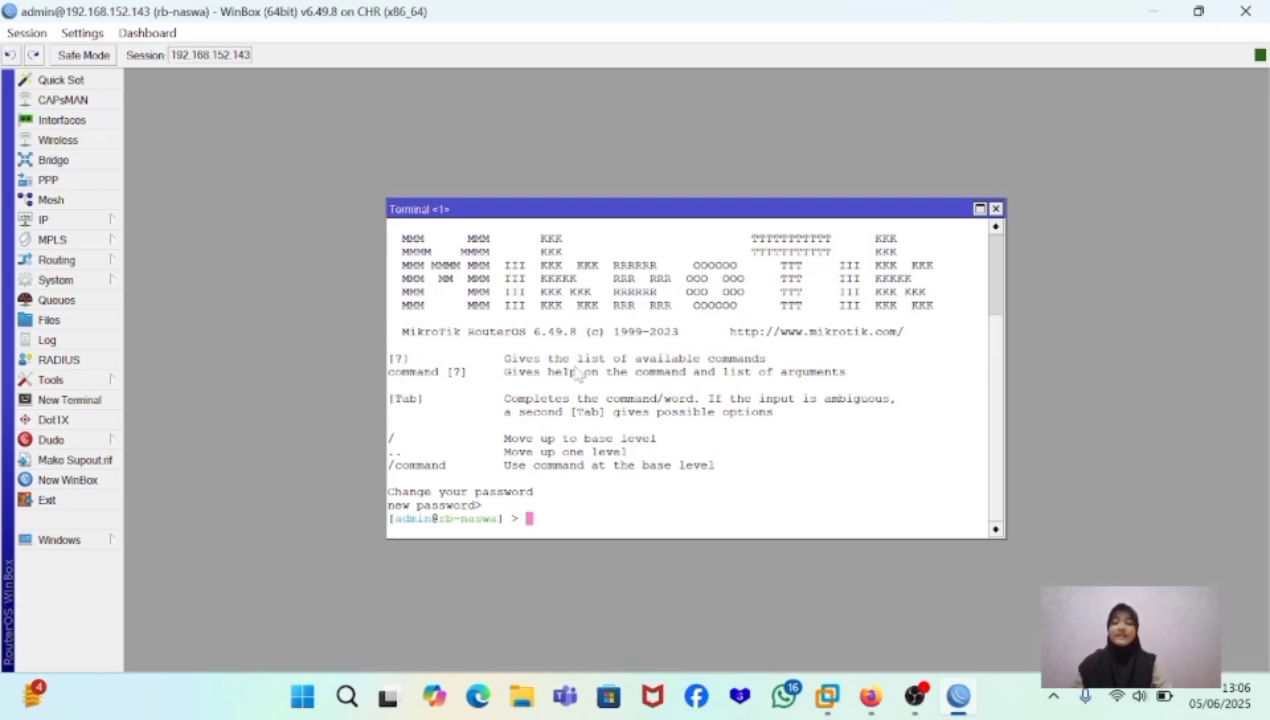
- Enter the /system level and its identity sublevel in the terminal, and return directly to the base level with /
text(/)
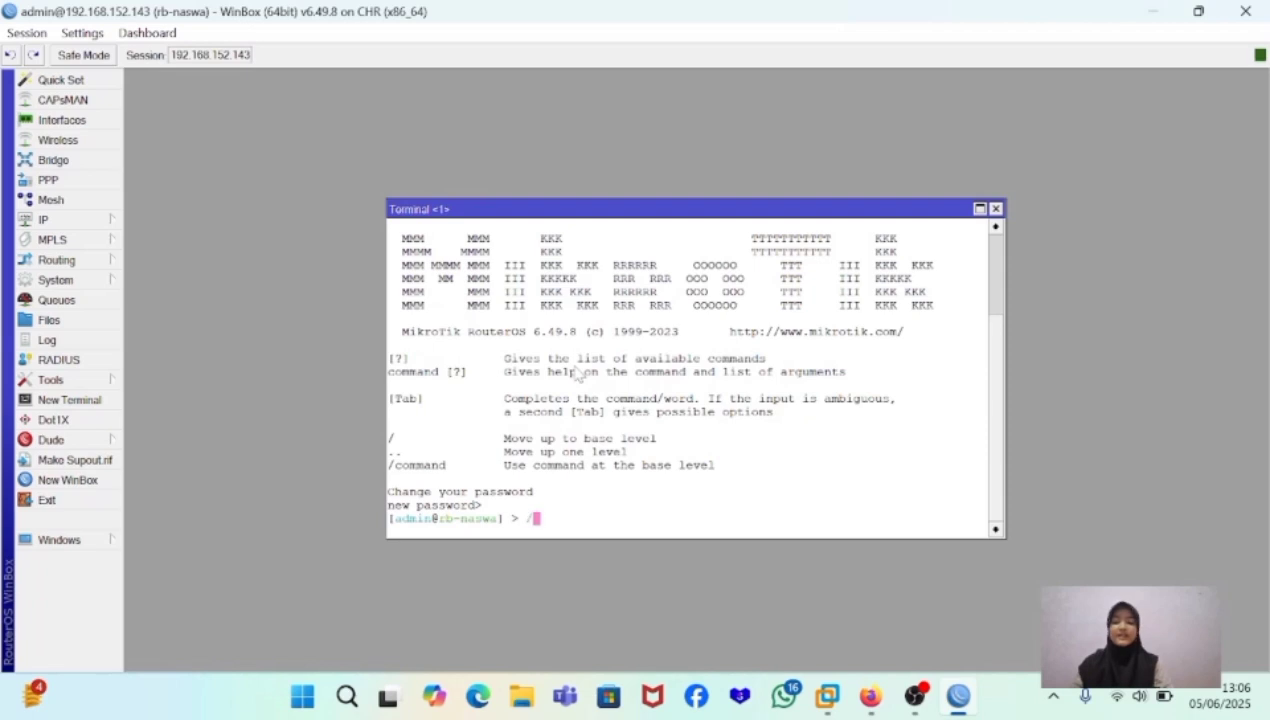
text(system)
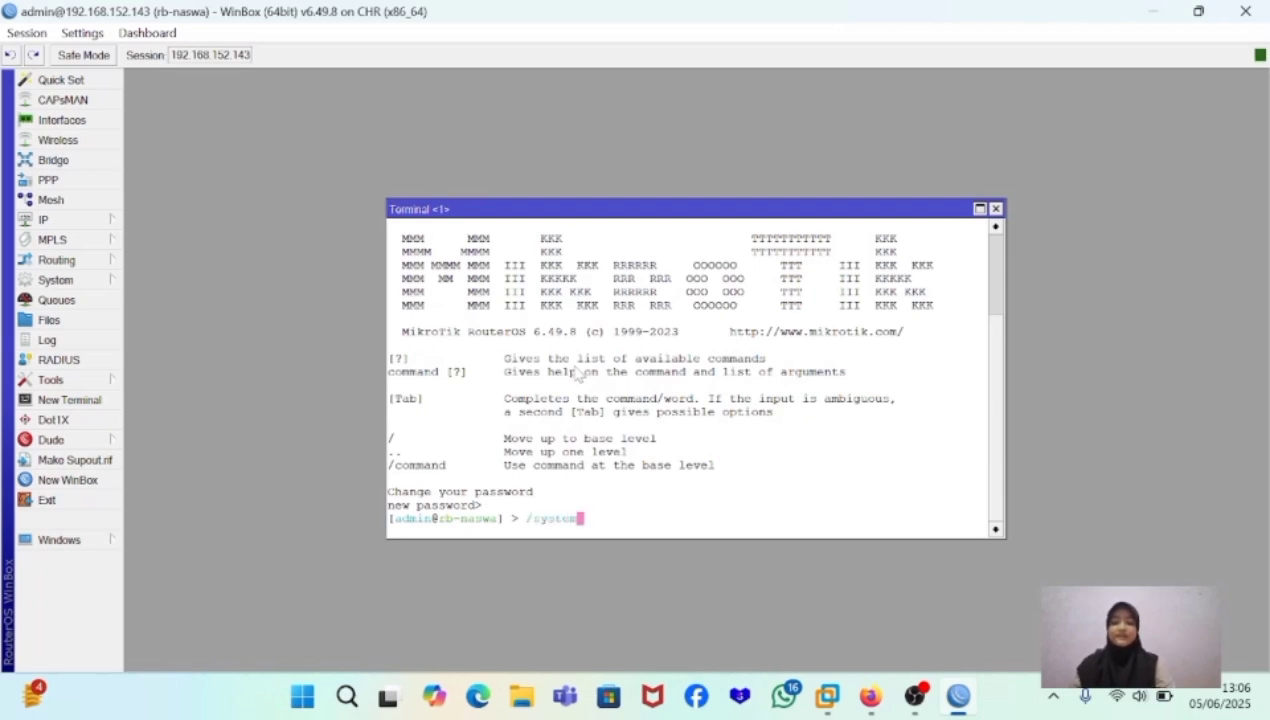
key(Return)
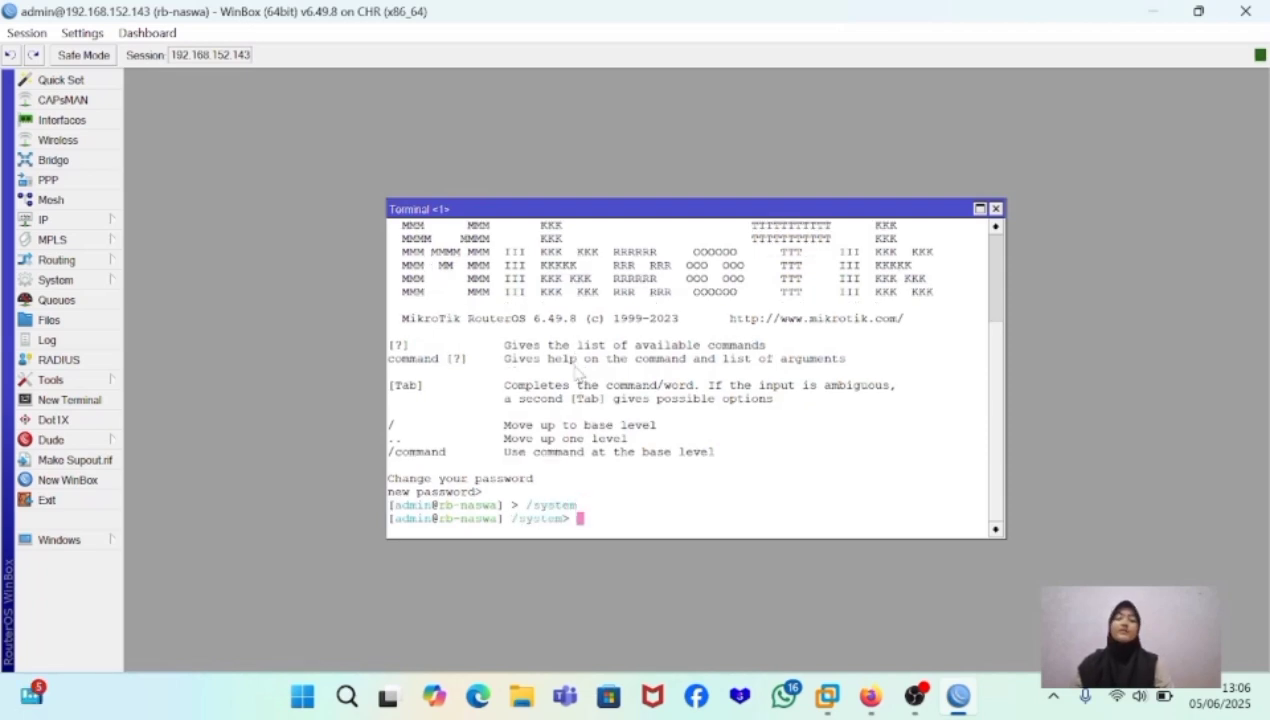
text(ident)
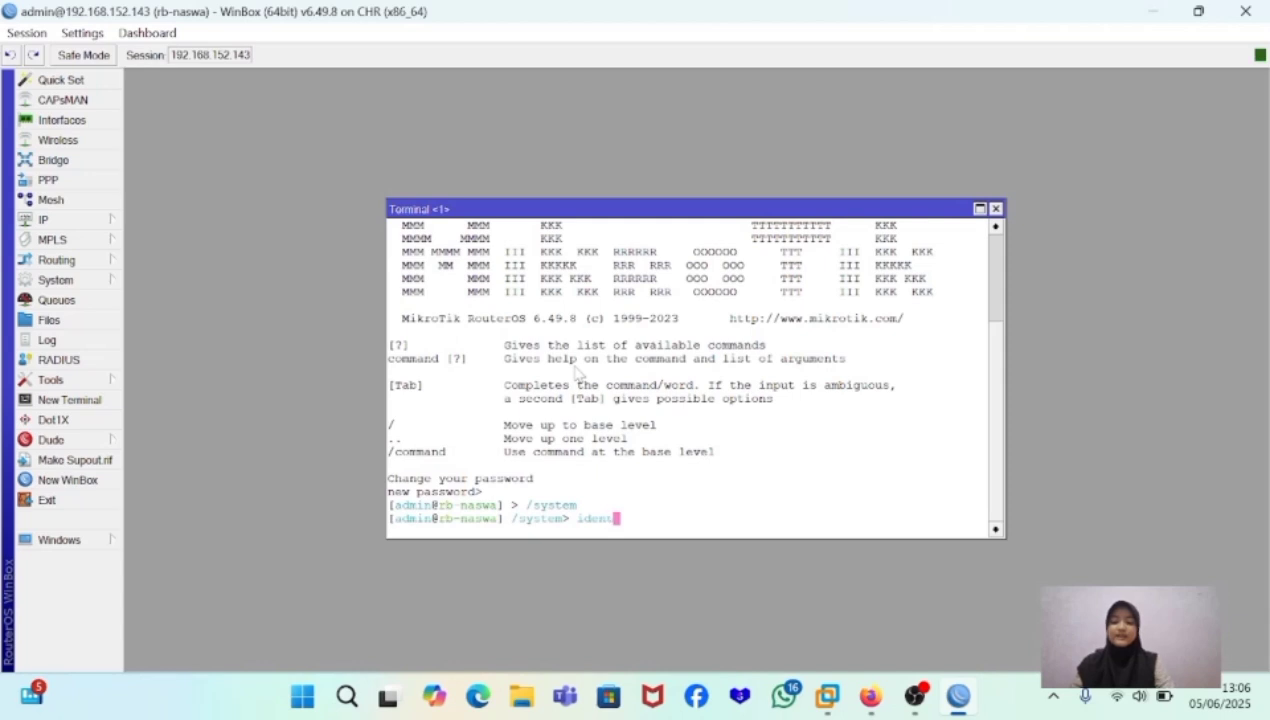
text(ity)
key(Return)
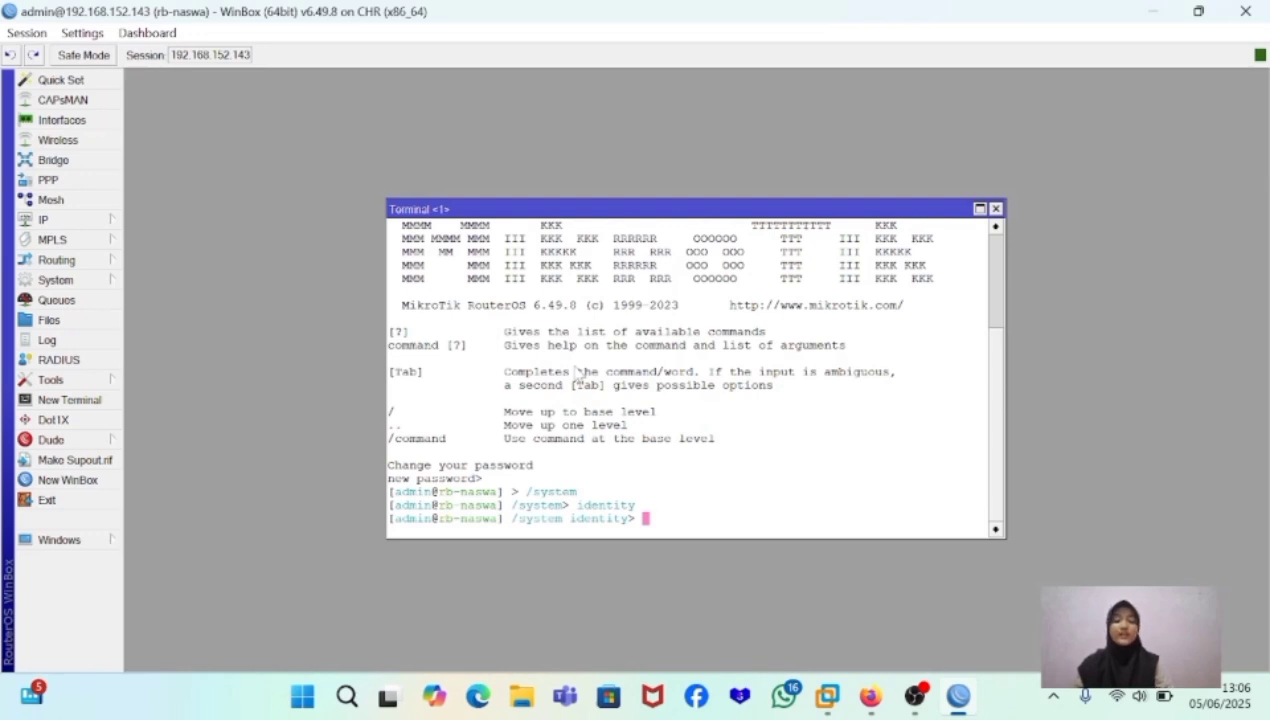
text(/)
key(Return)
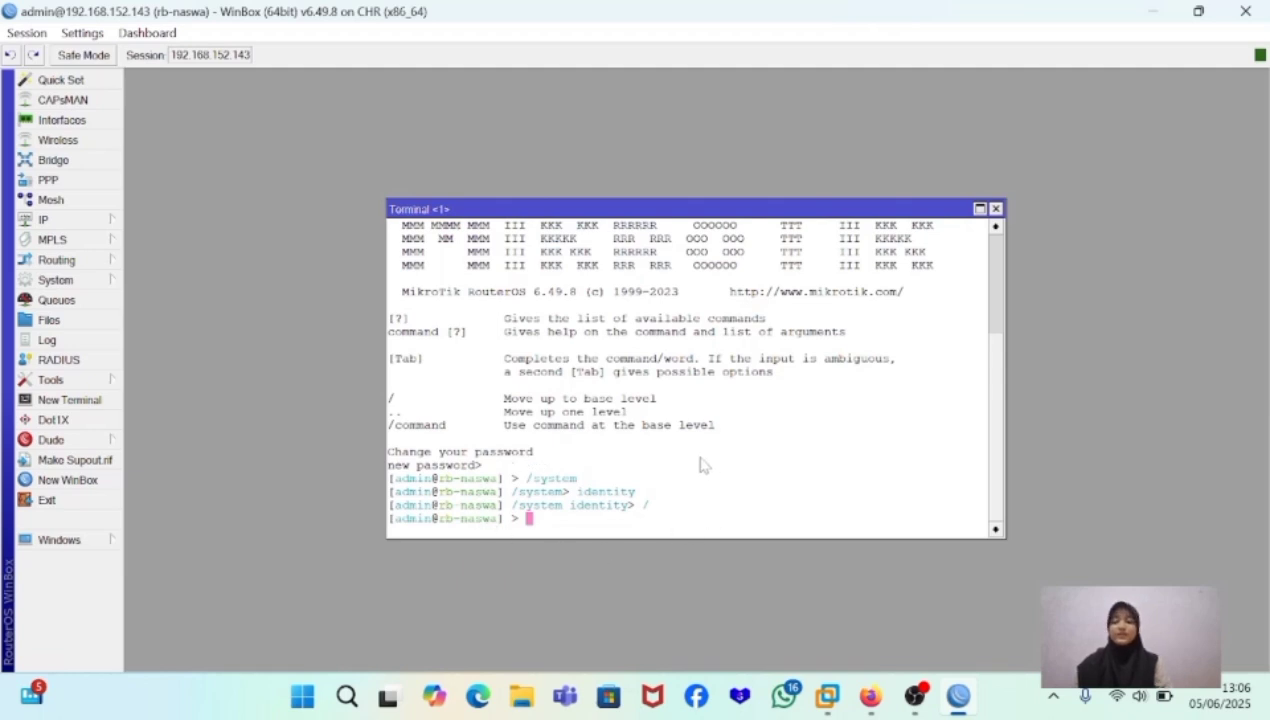
- Enter system and identity from the base level again, and move back up one level at a time with .. until the base level
text(system)
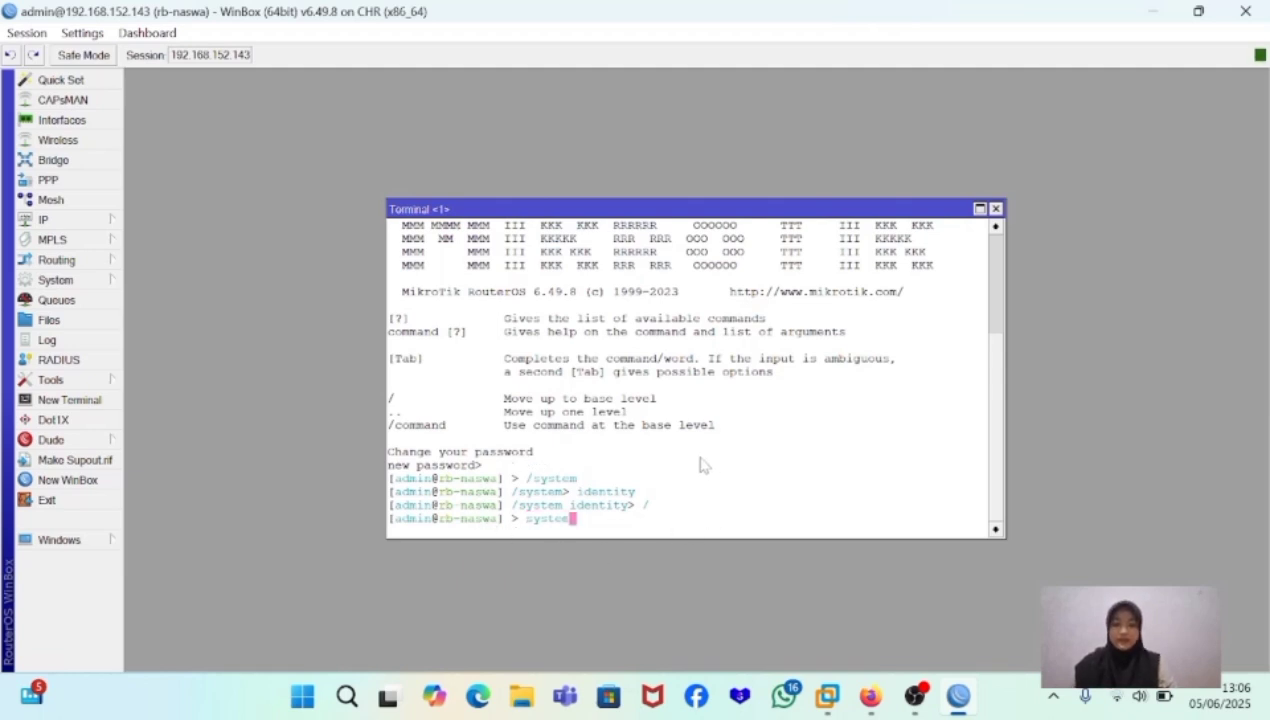
key(Return)
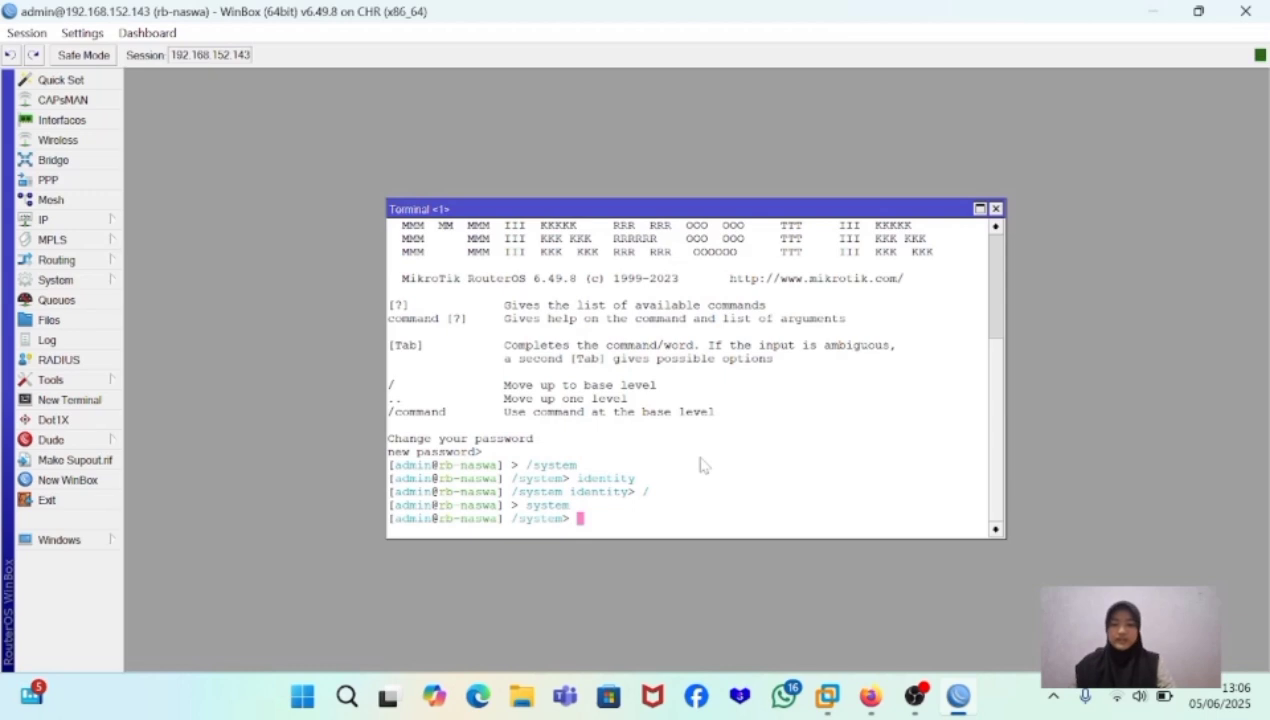
text(identity)
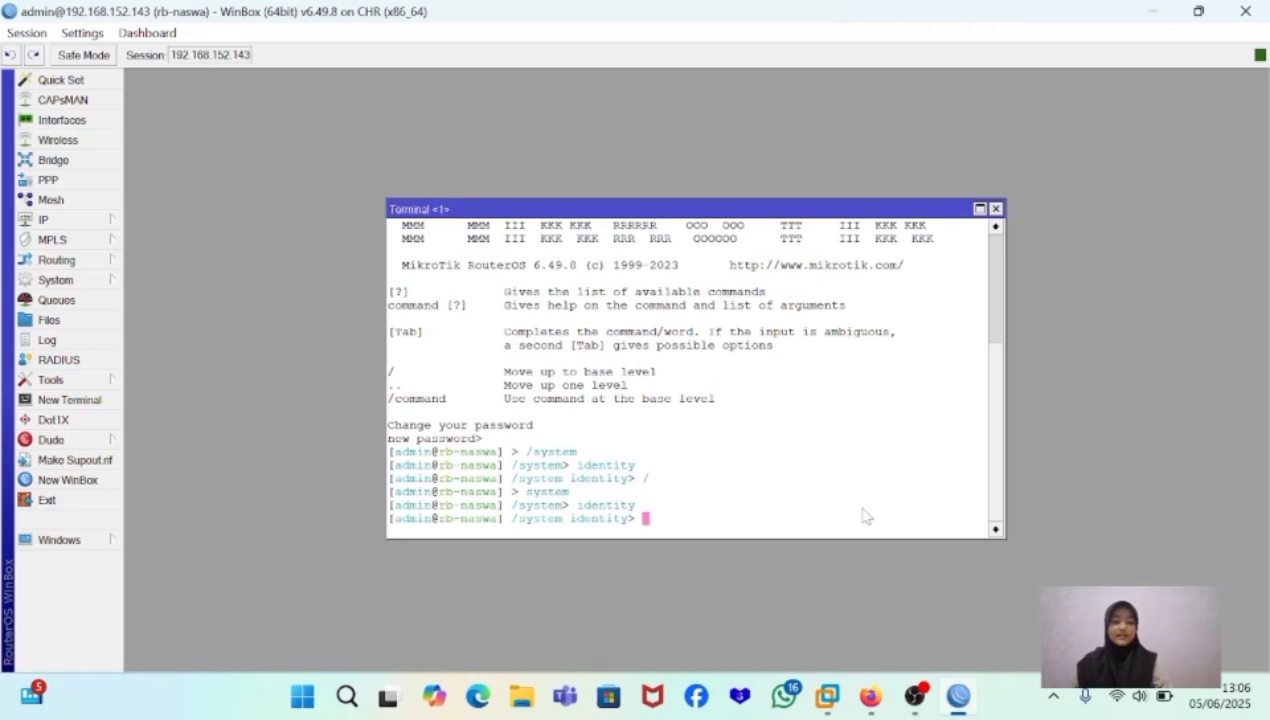
text(..)
key(Return)
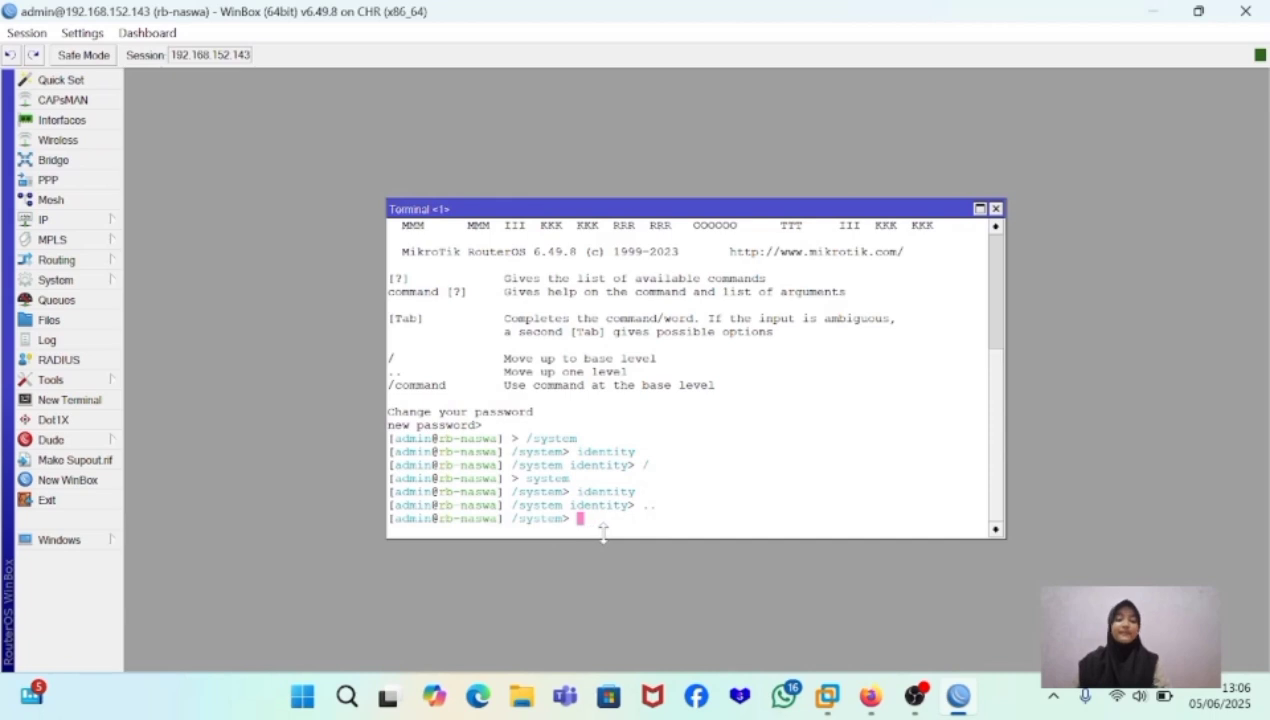
text(..)
key(Return)
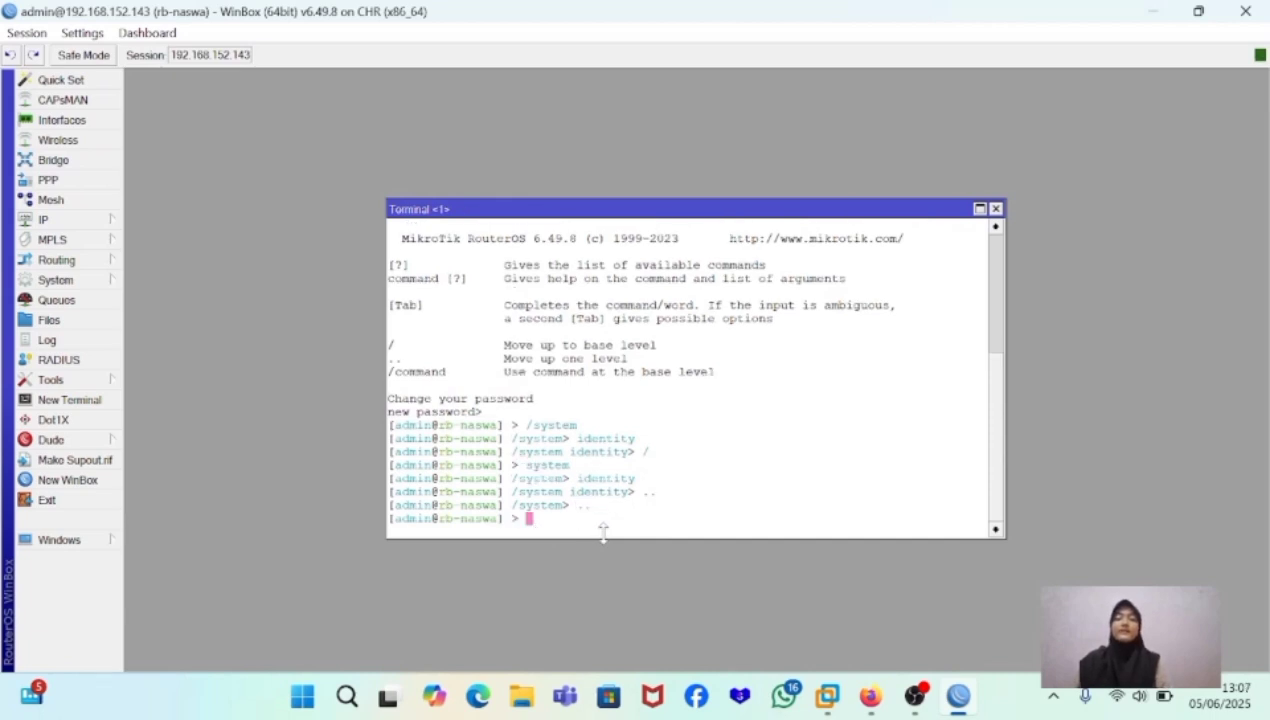
- Try command completion at the base level by expanding inter to interface, and clear the command line without running it
text(interface)
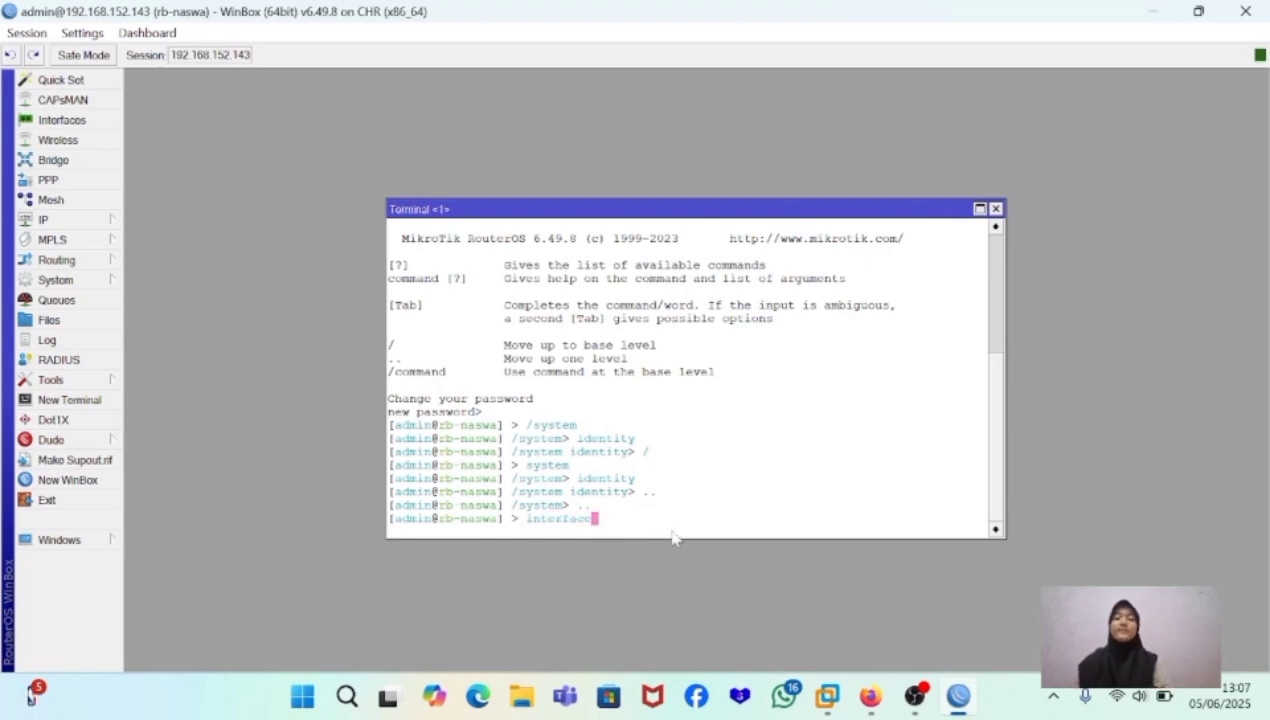
key(BackSpace)
key(BackSpace)
key(BackSpace)
key(BackSpace)
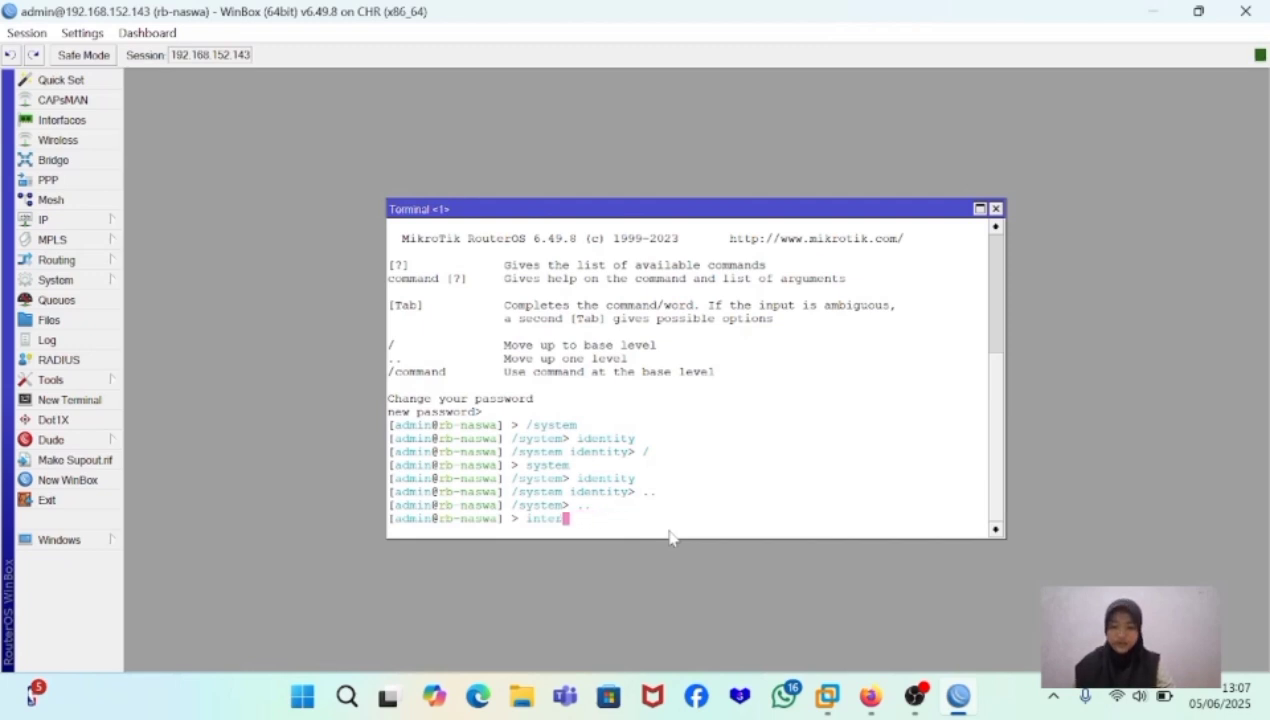
key(Tab)
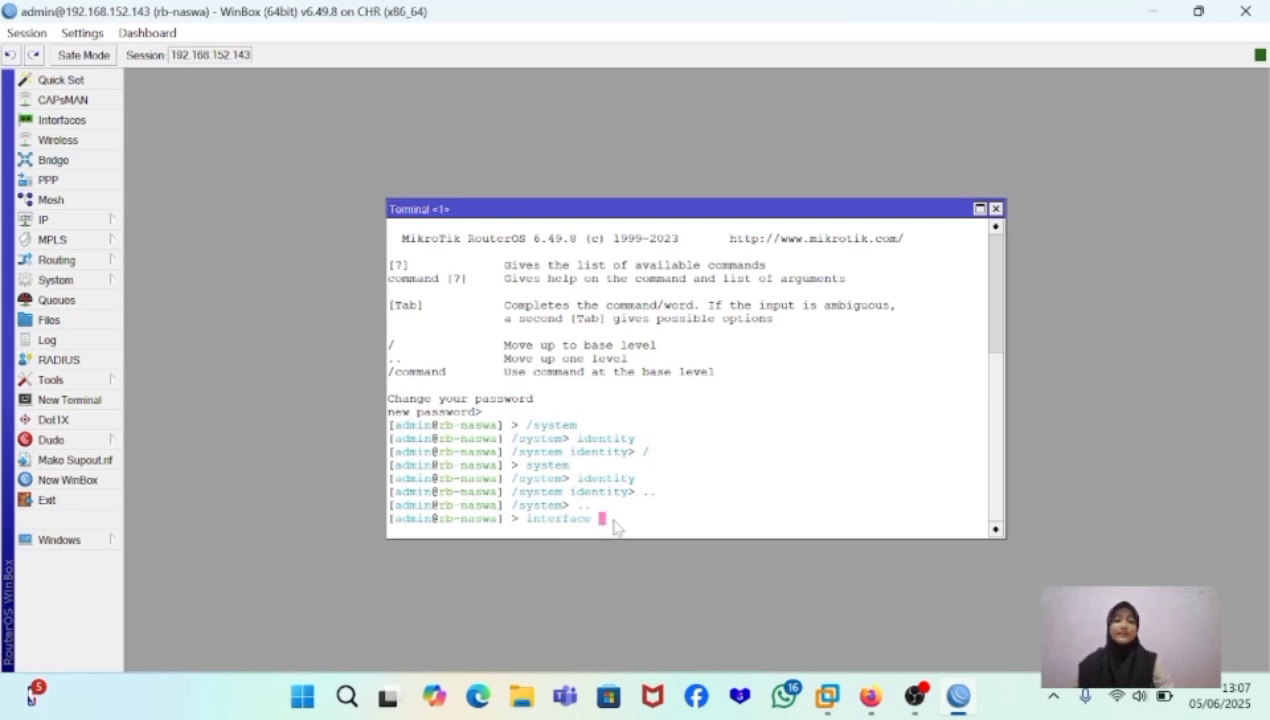
key(BackSpace)
key(BackSpace)
key(BackSpace)
key(BackSpace)
key(BackSpace)
key(BackSpace)
key(BackSpace)
key(BackSpace)
key(BackSpace)
key(BackSpace)
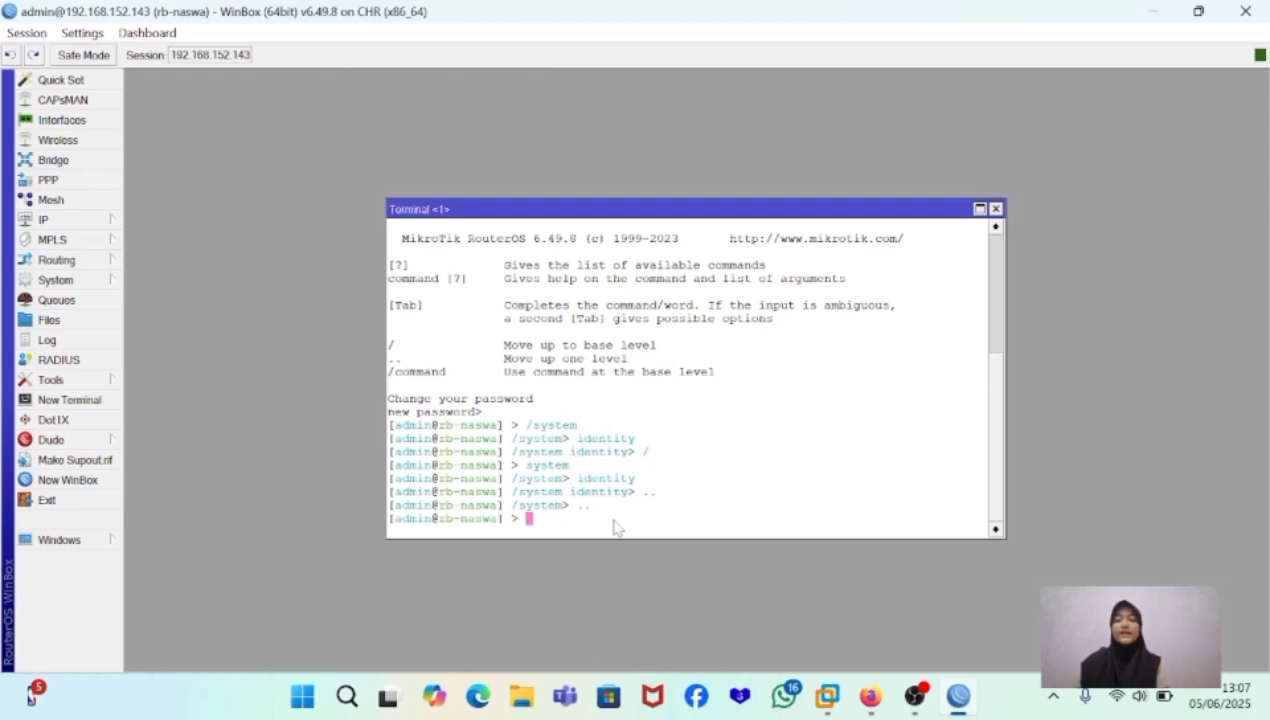
- List the commands available at the system level with the ? help, and return to the base level with /
text(system)
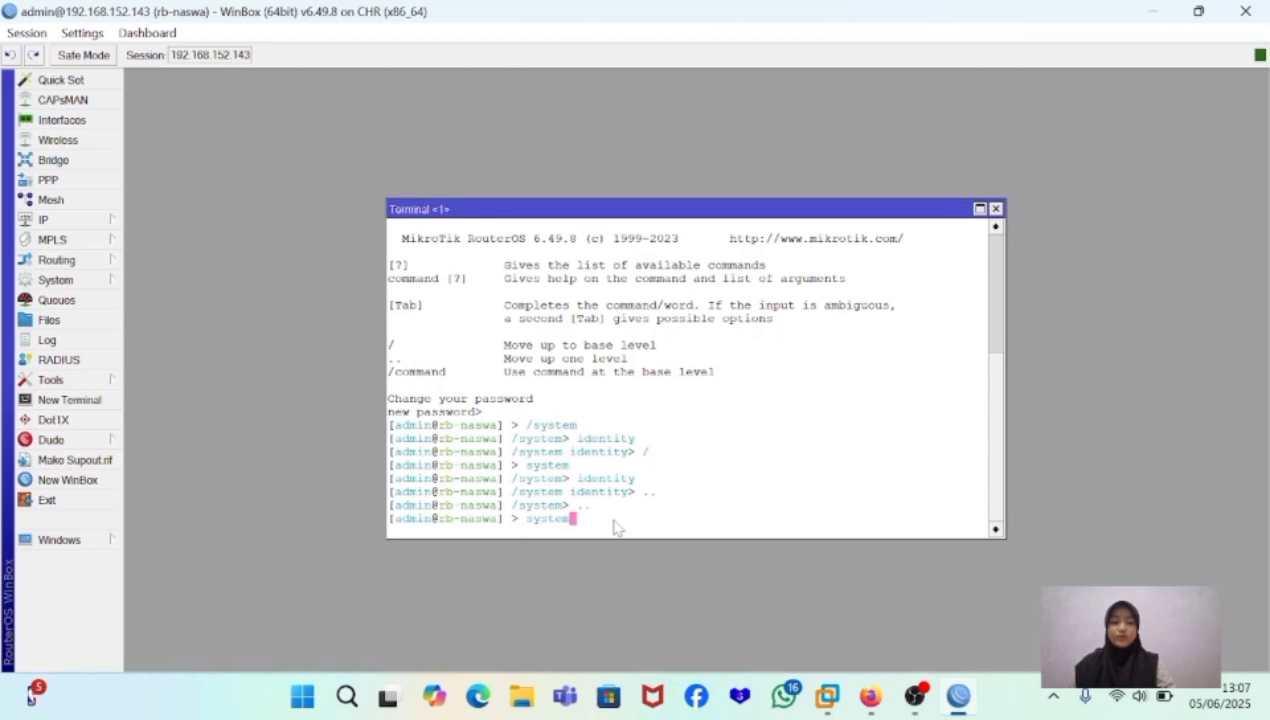
key(Return)
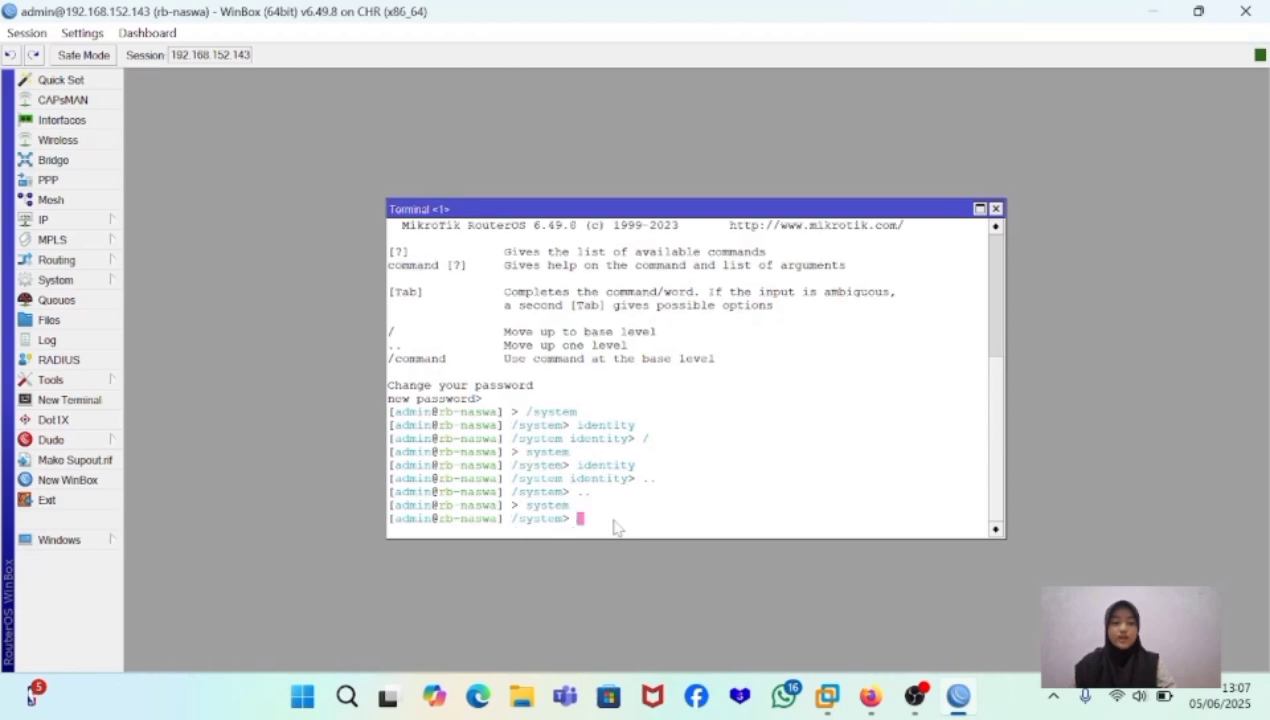
text(/)
key(BackSpace)
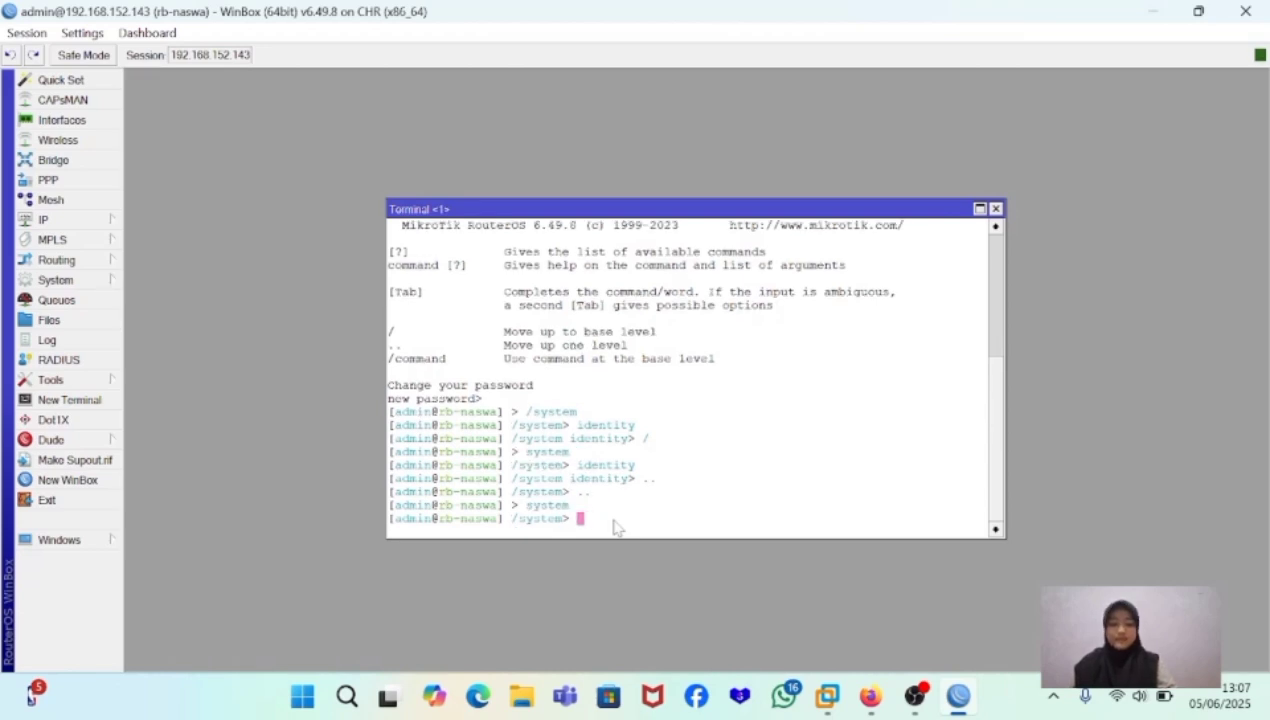
key(question)
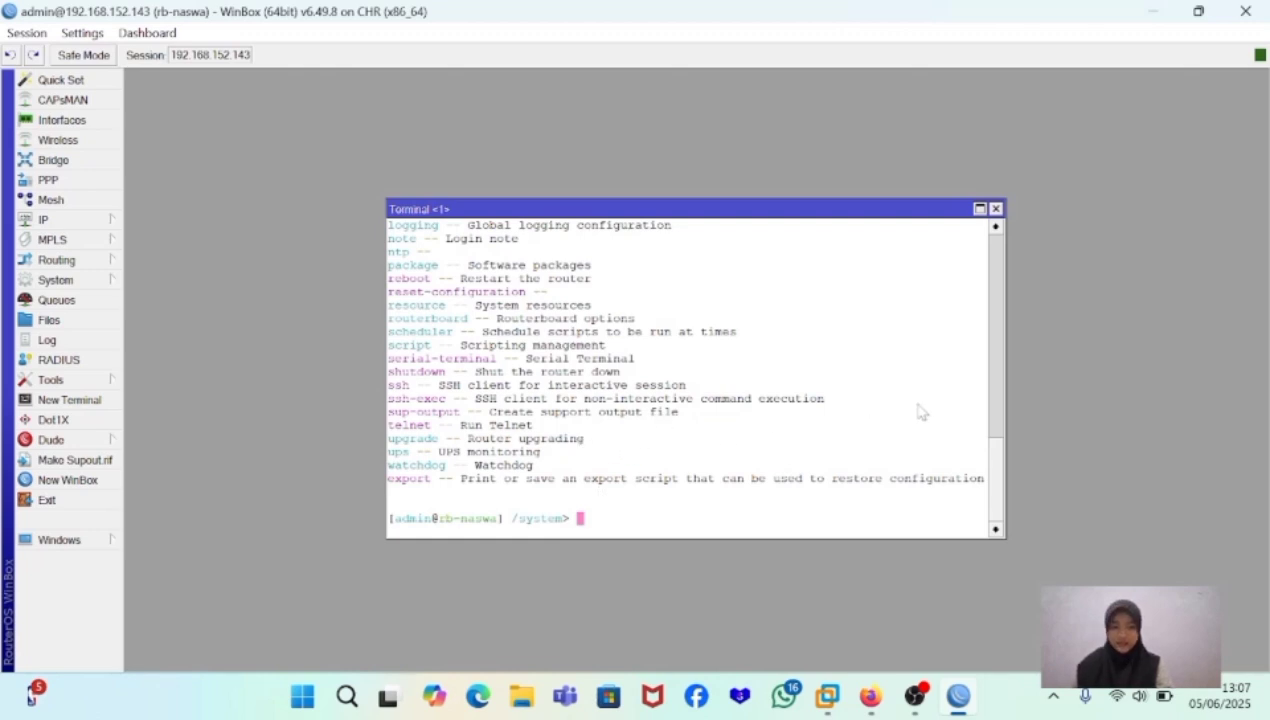
scroll(997, 405, up, 5)
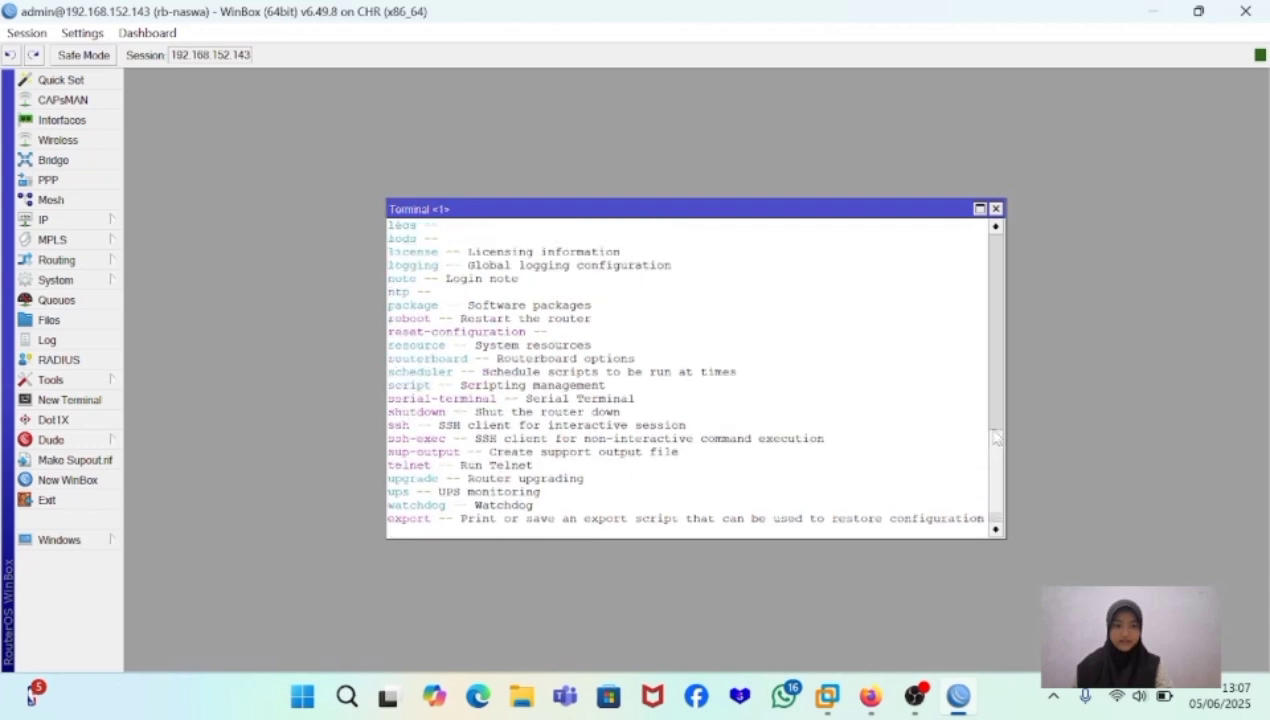
scroll(997, 405, down, 5)
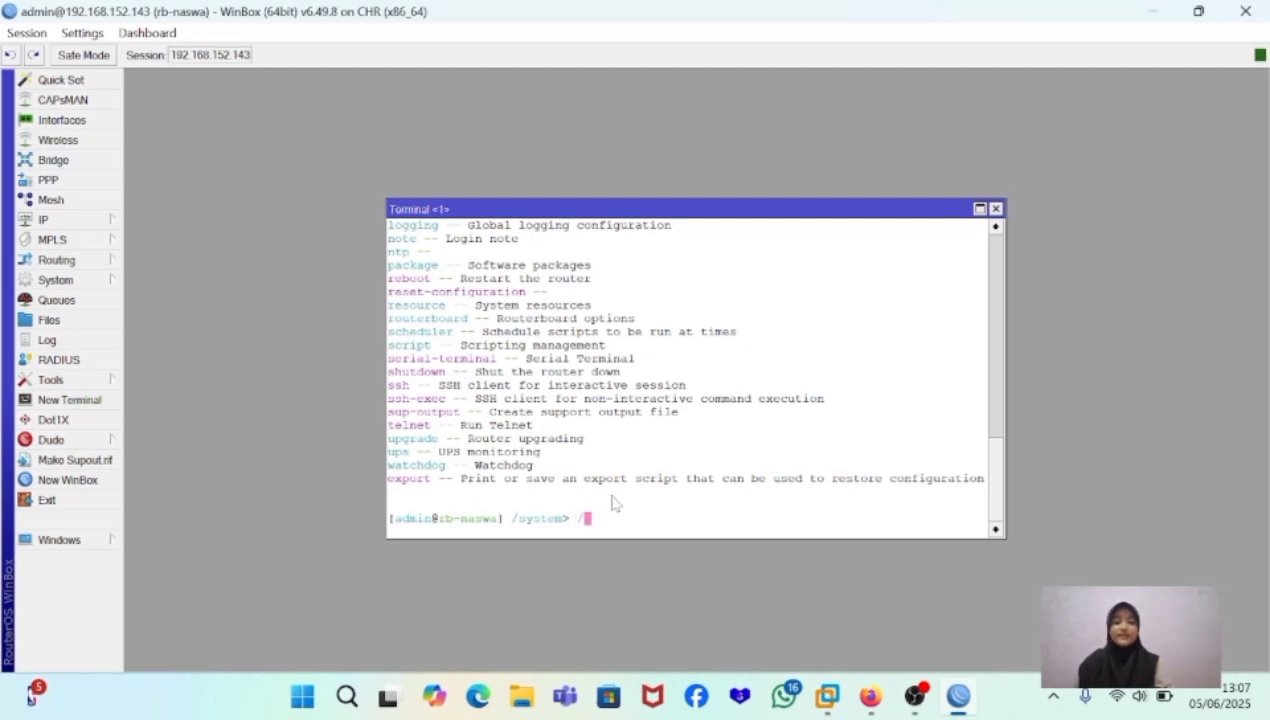
text(/)
key(Return)
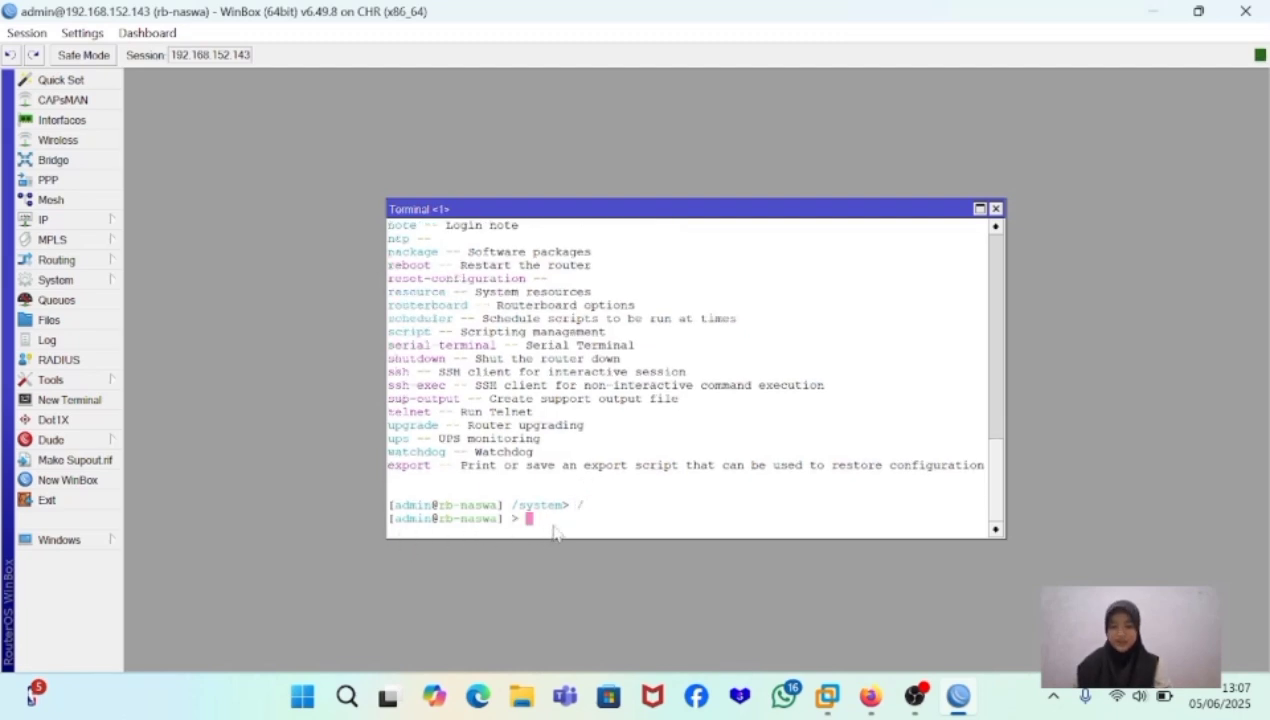
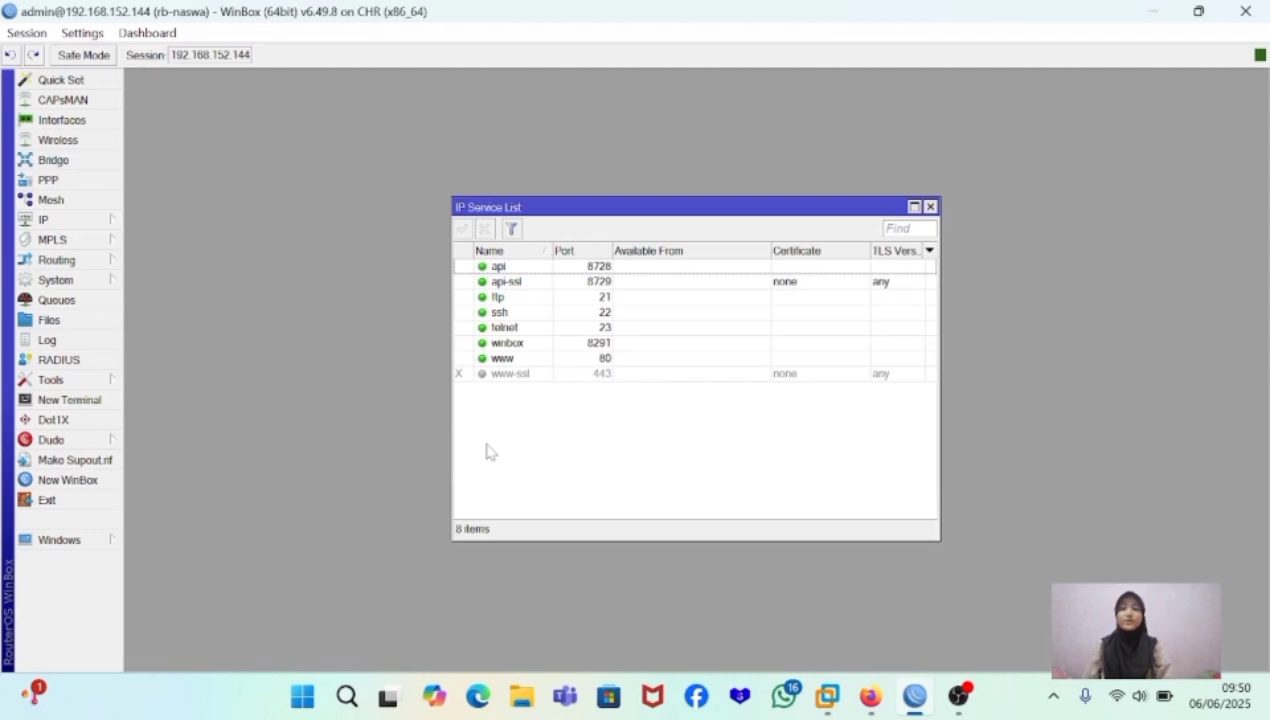
- Disable the api, api-ssl, ftp, telnet and www services in the IP service list
click(512, 266)
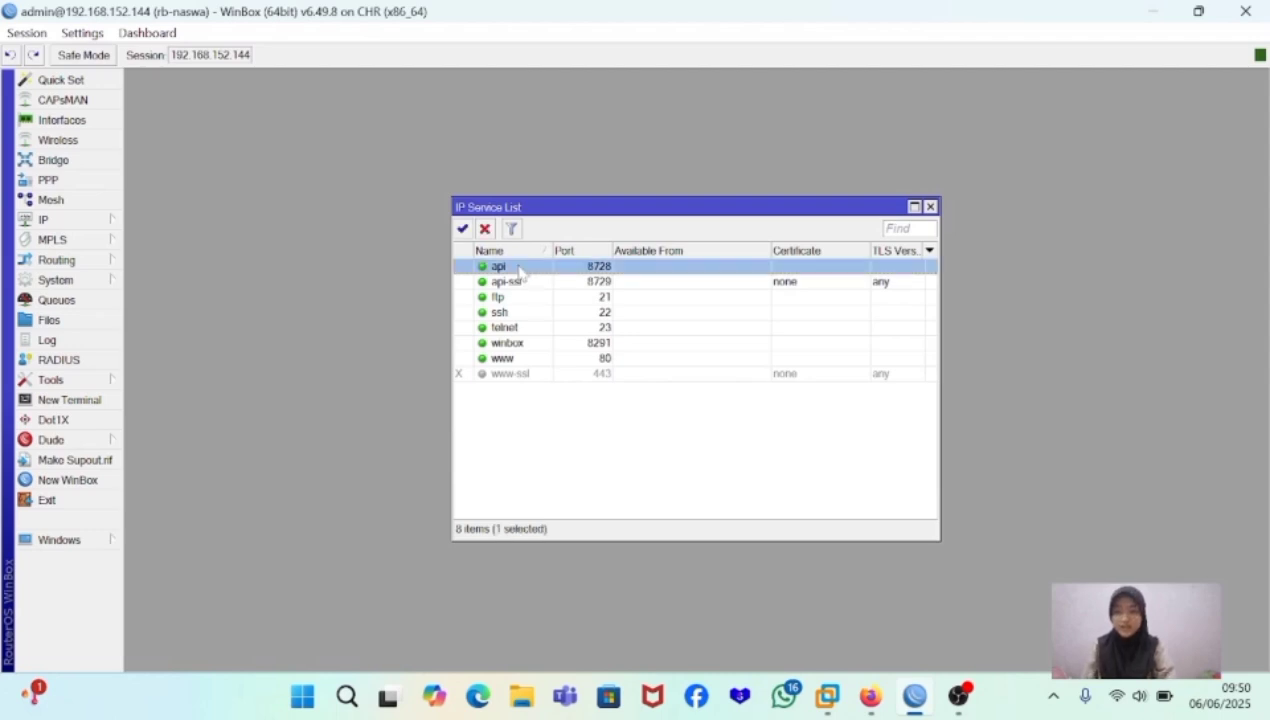
click(484, 229)
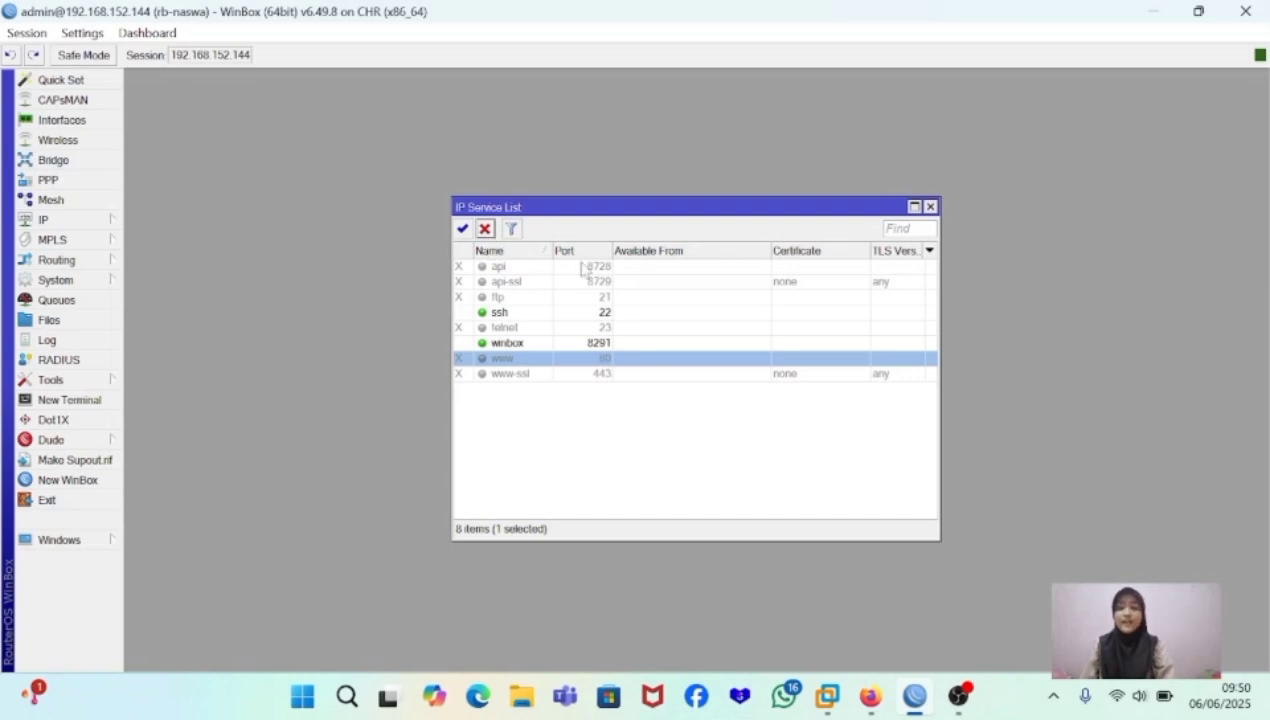
- Set the ssh service's port to 9022 and make it available from 0.0.0.0/0
double_click(606, 314)
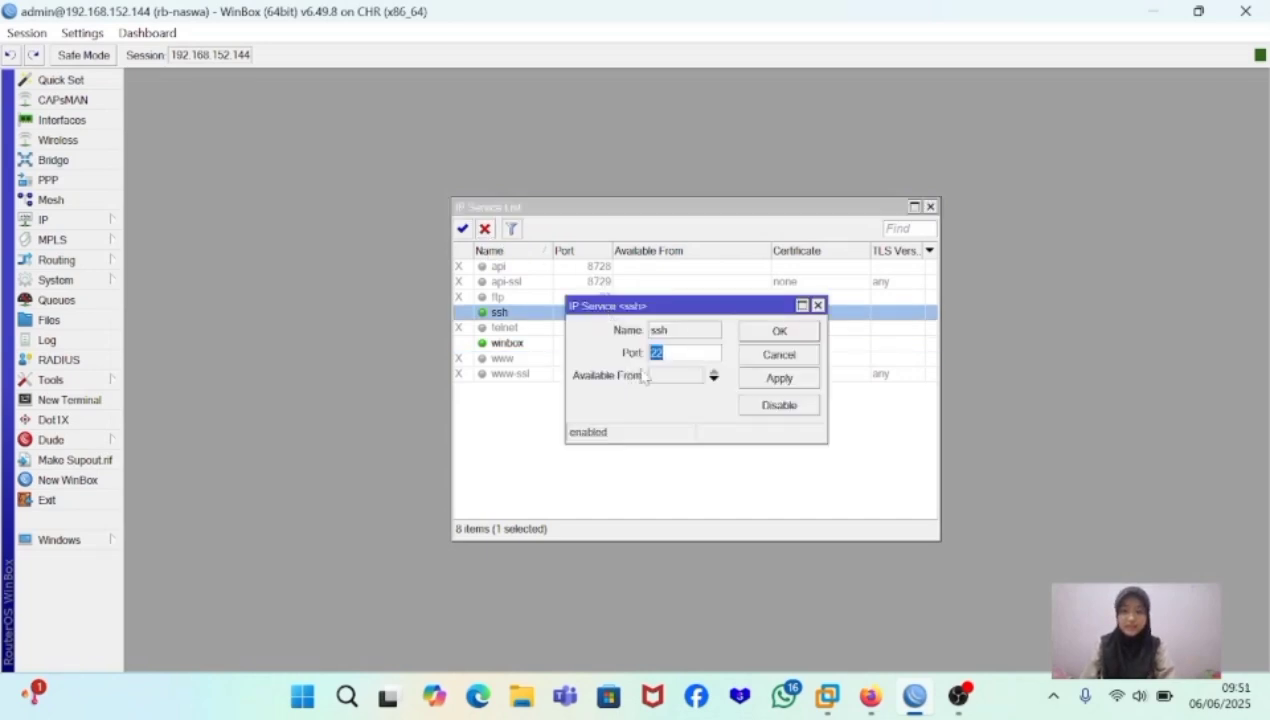
key(BackSpace)
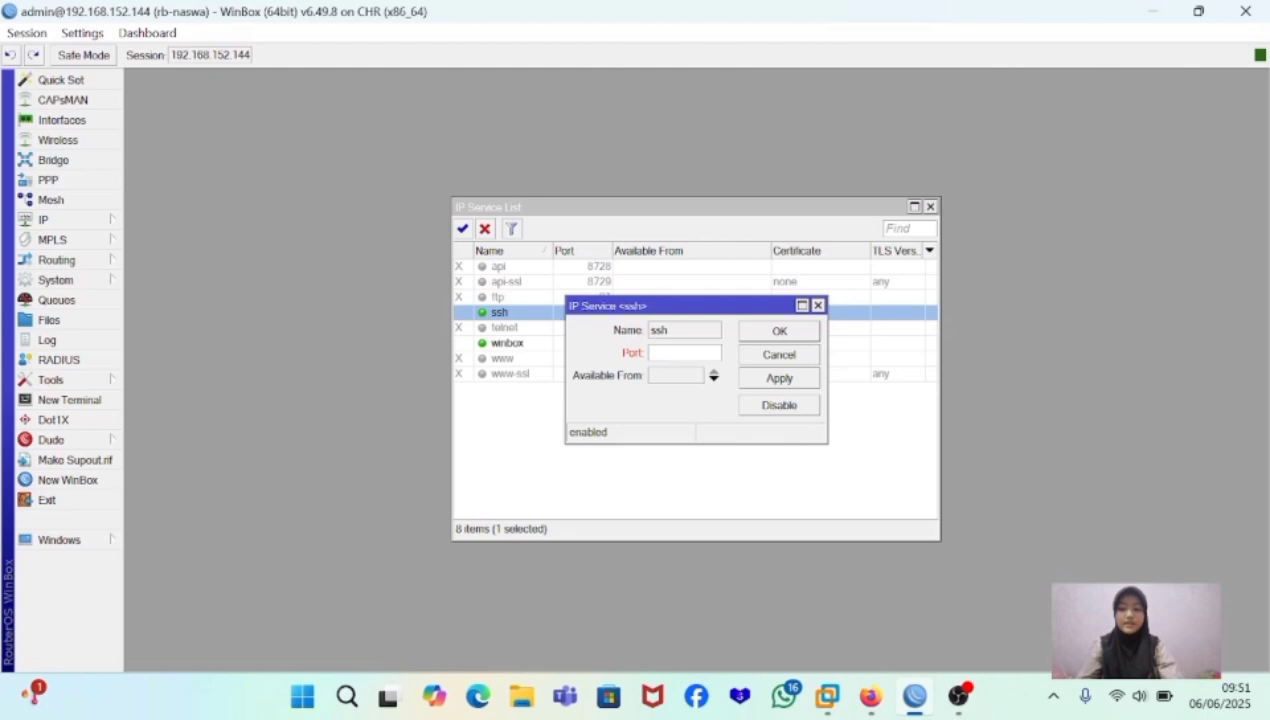
text(9022)
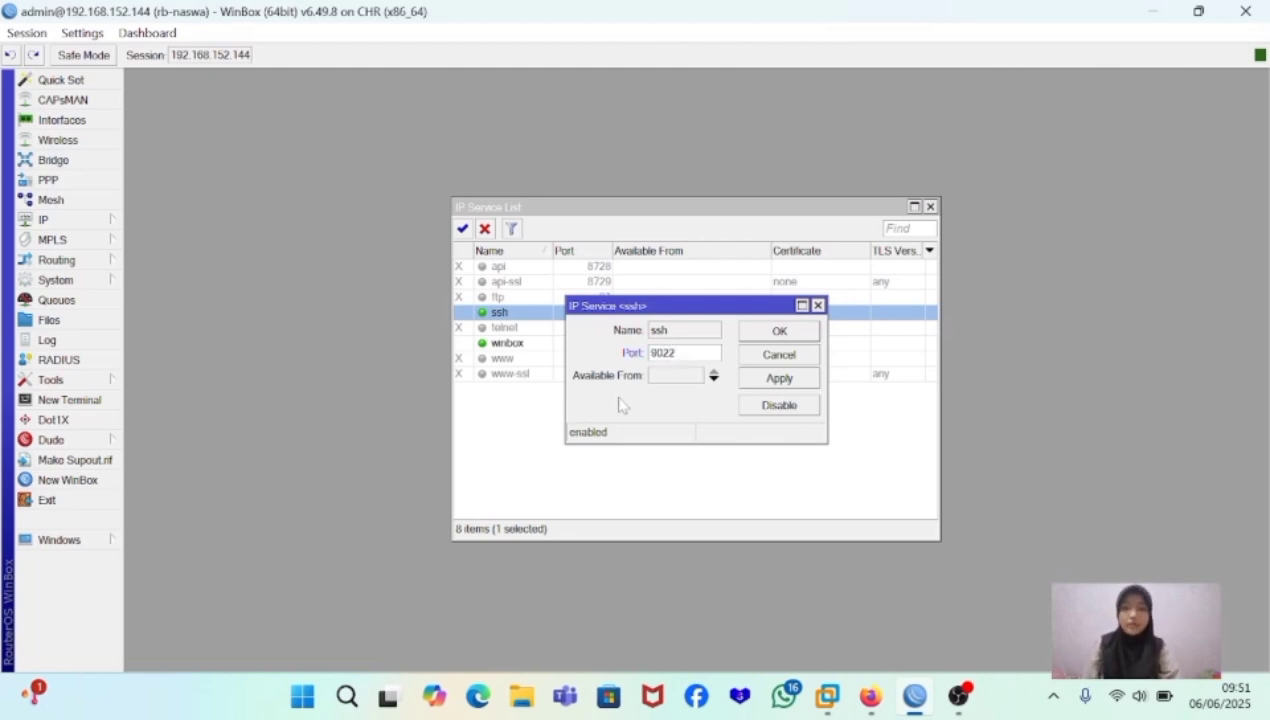
click(678, 376)
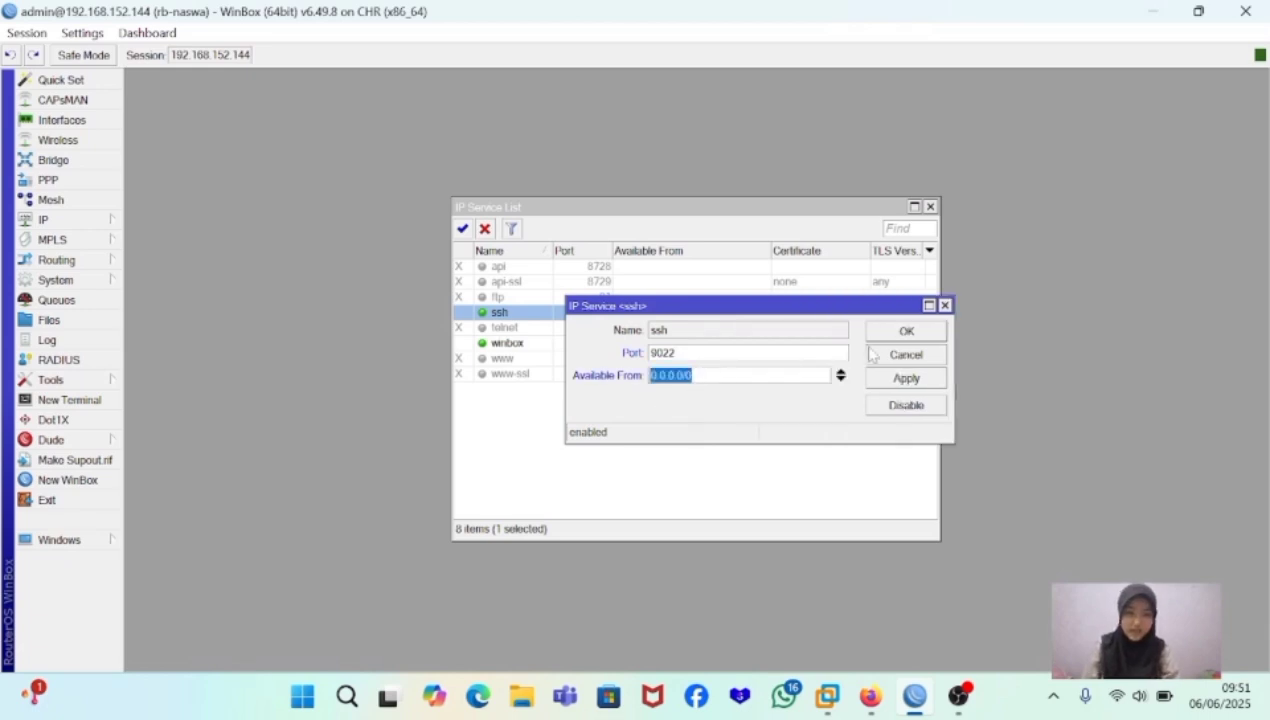
click(903, 382)
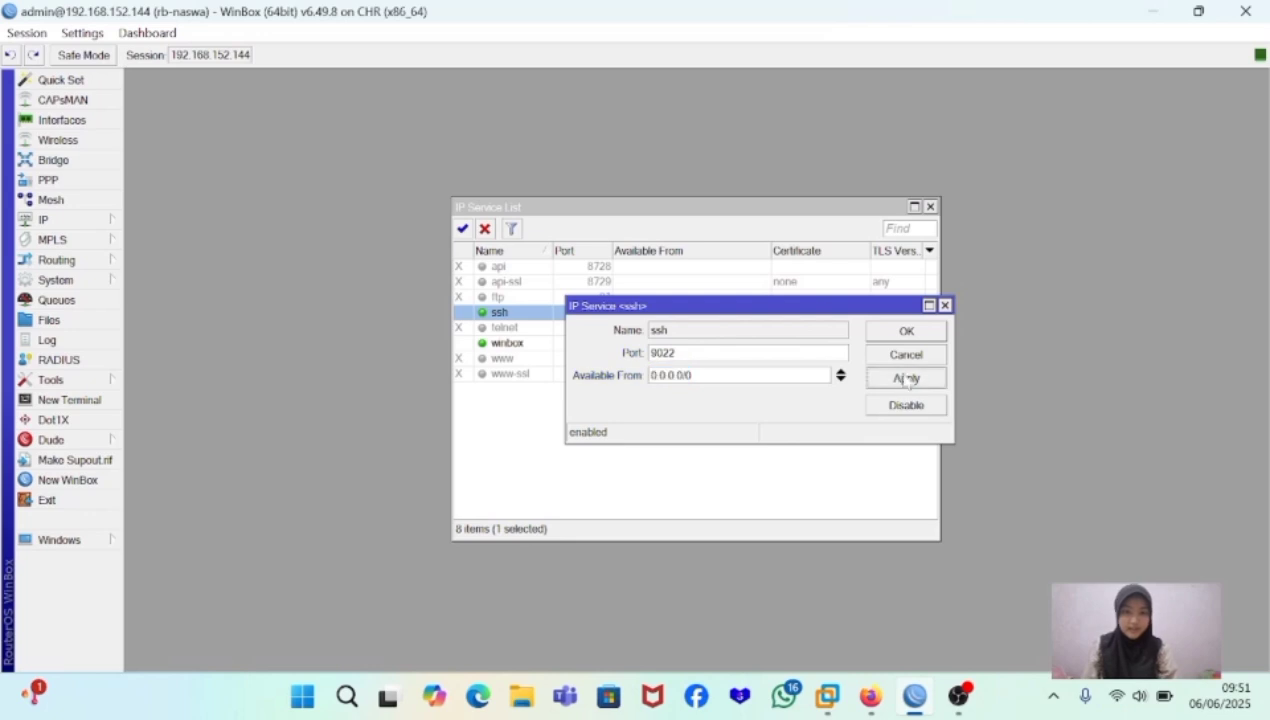
click(927, 332)
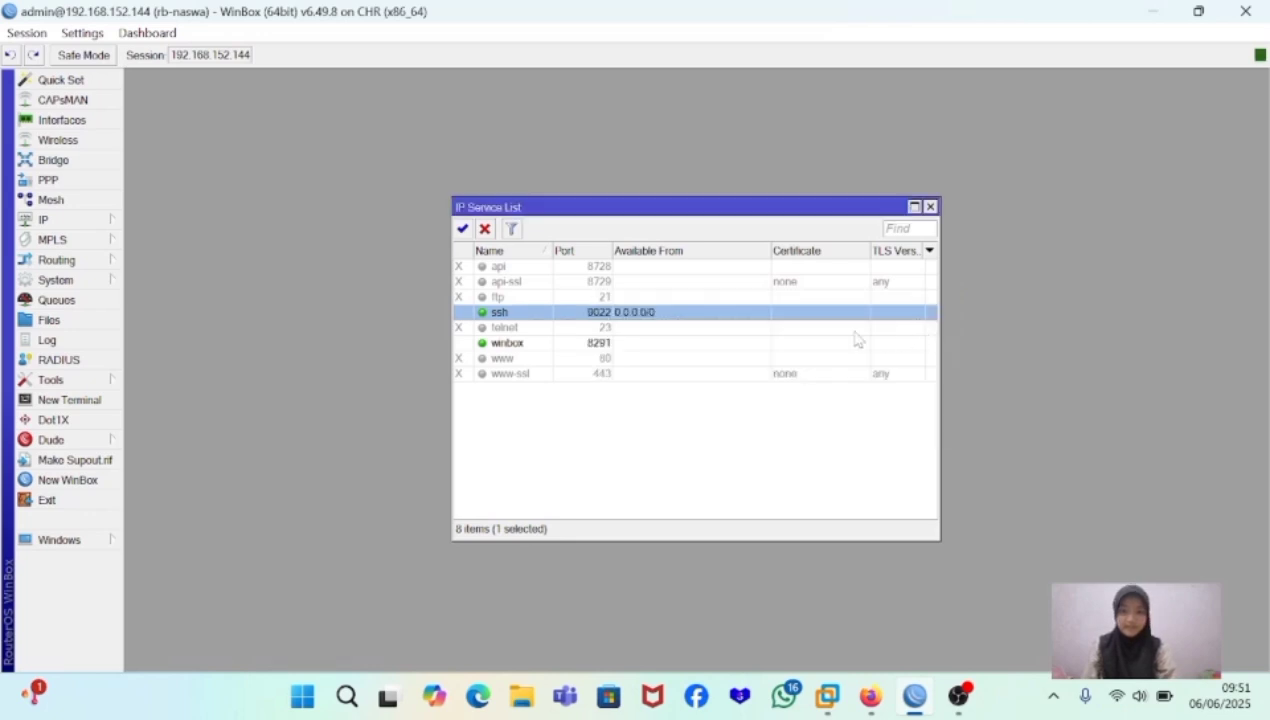
- Set the winbox service's port to 3000, make it available from 0.0.0.0/0, and close the service list
double_click(603, 345)
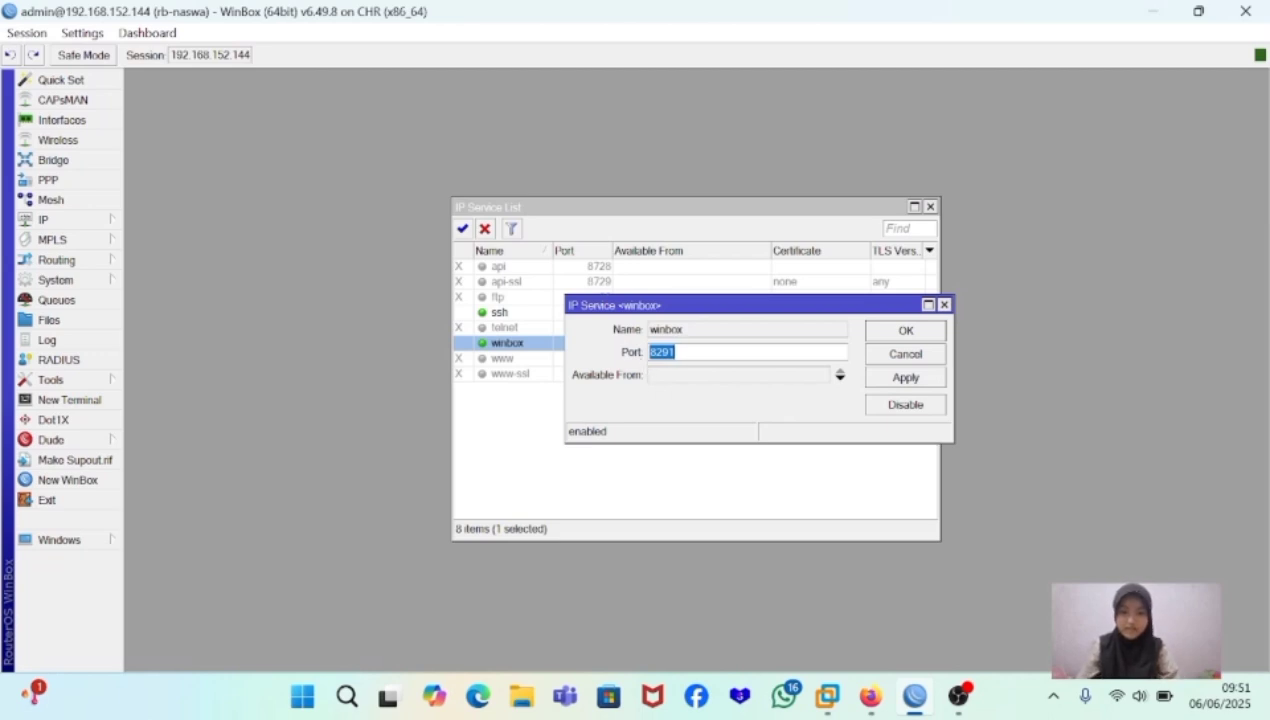
key(BackSpace)
text(3000)
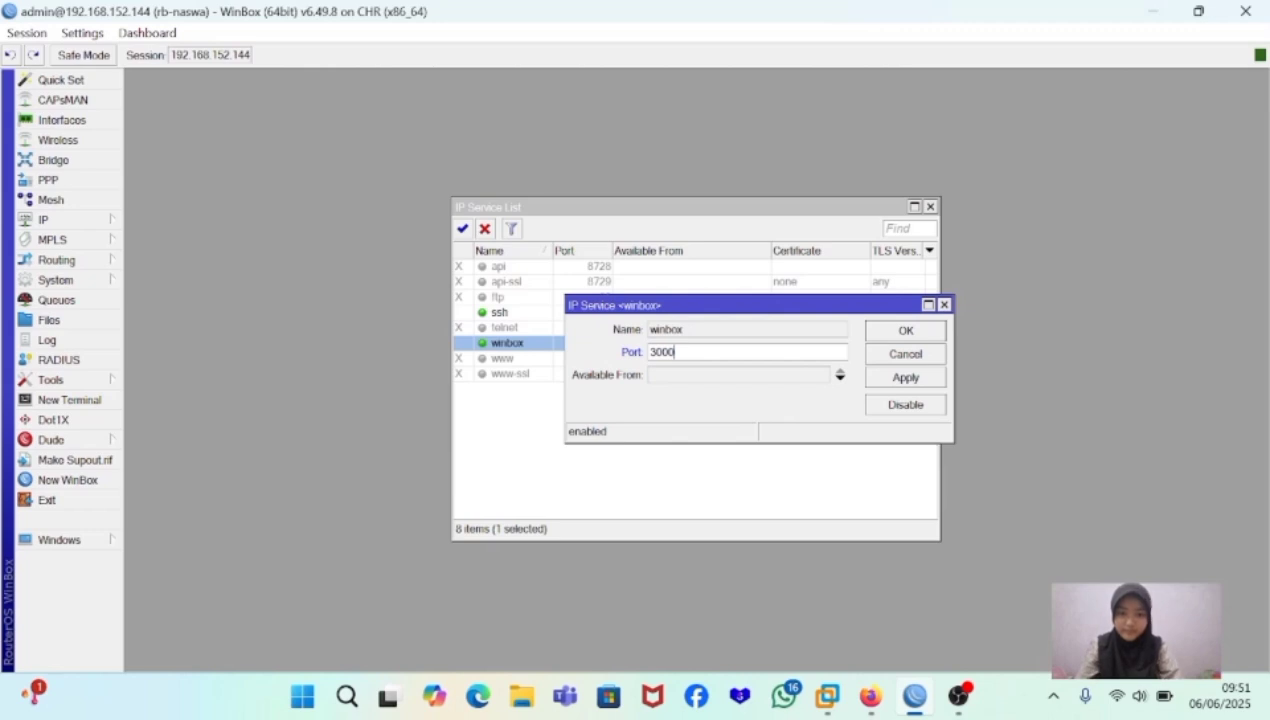
click(678, 374)
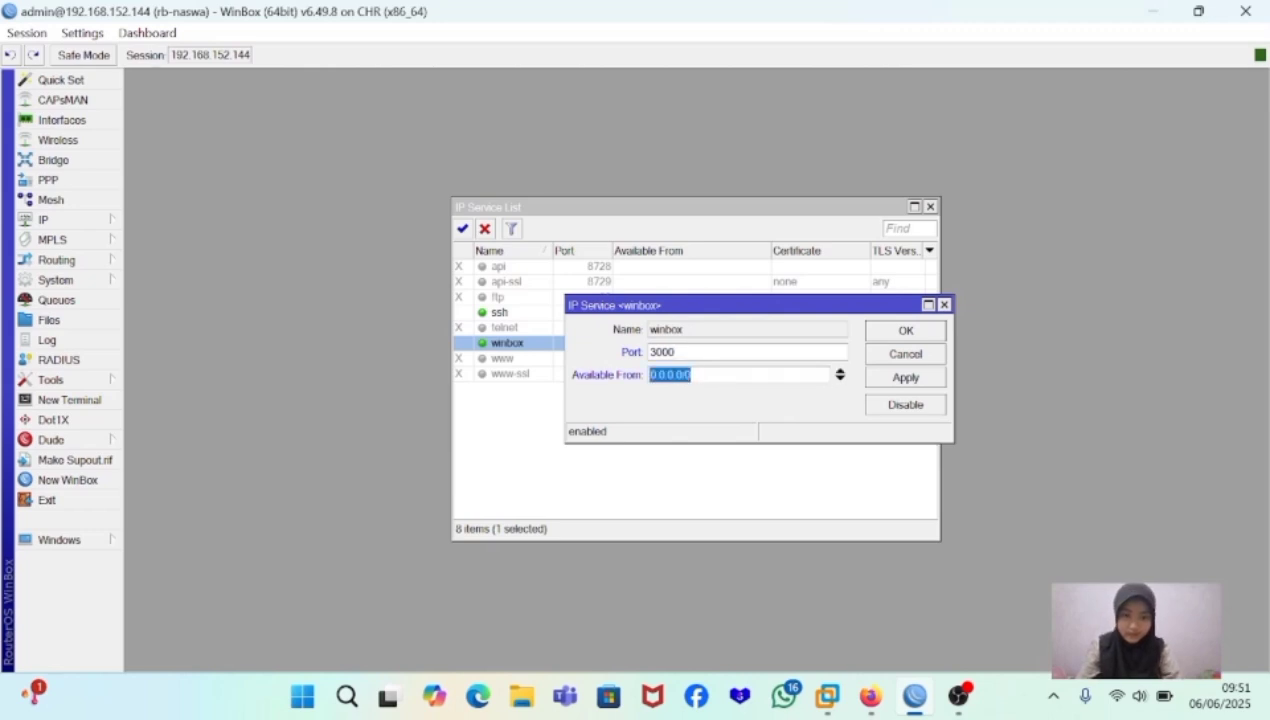
click(900, 378)
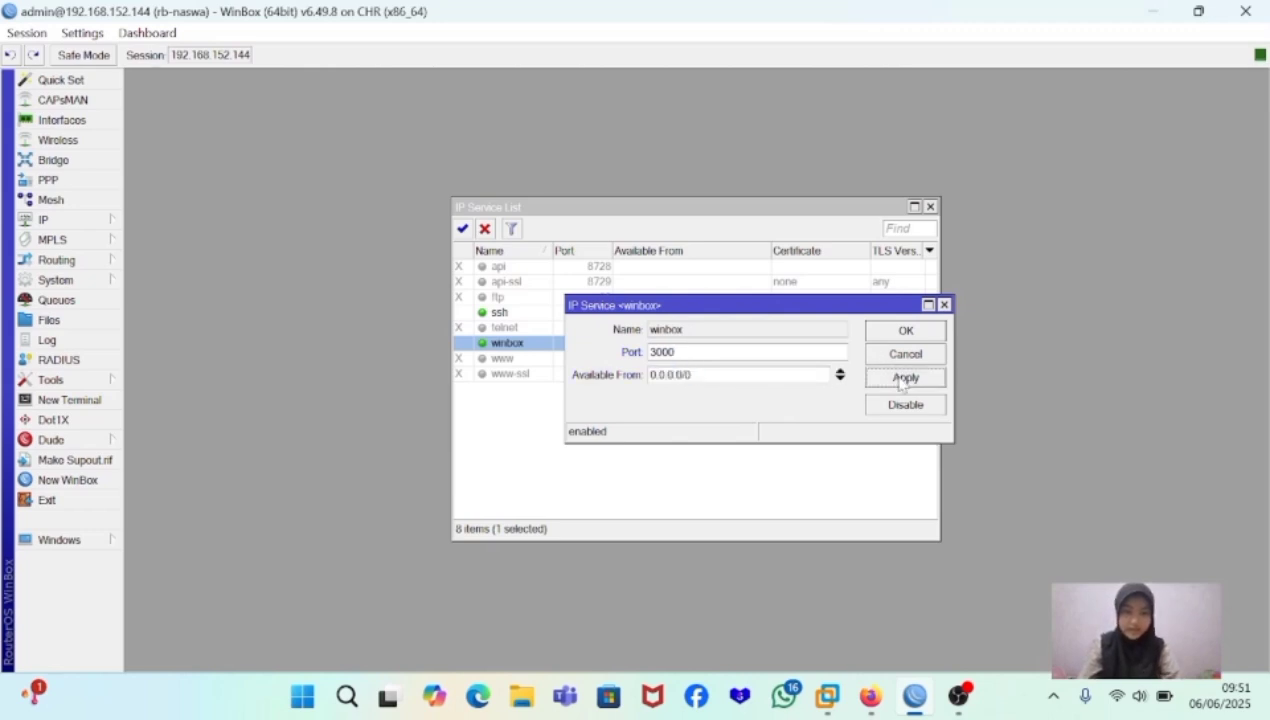
click(925, 332)
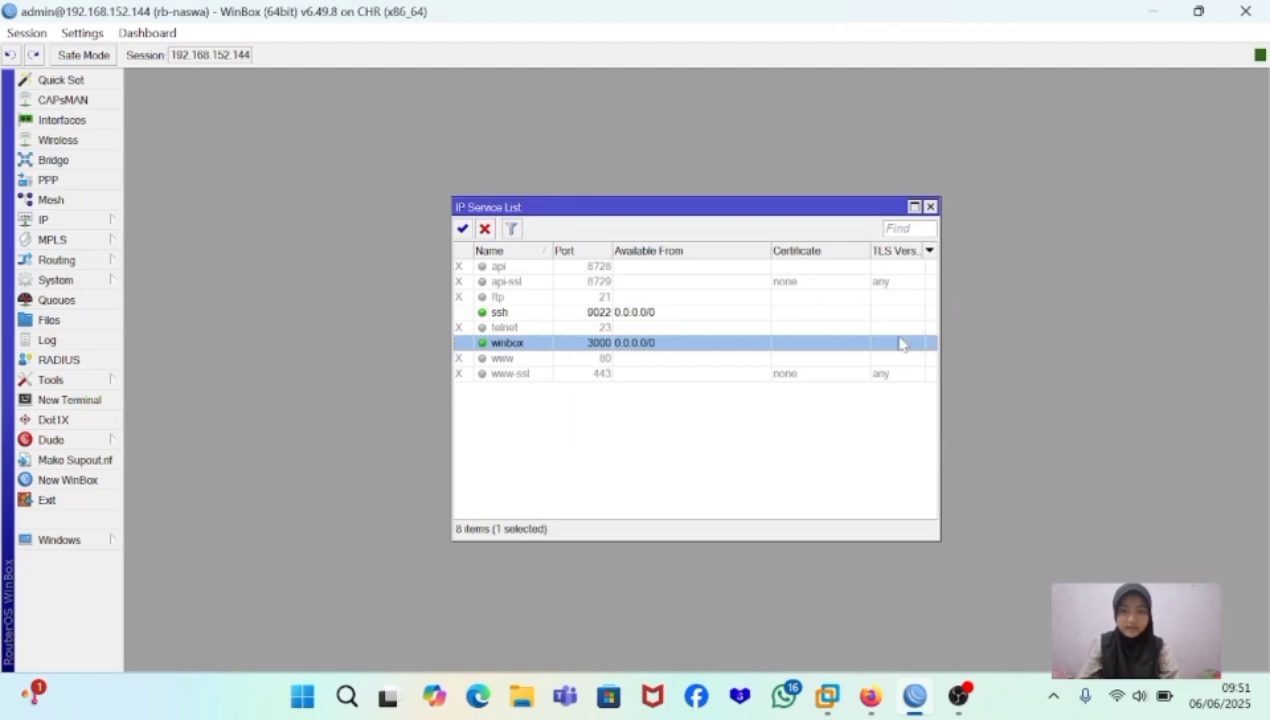
click(930, 207)
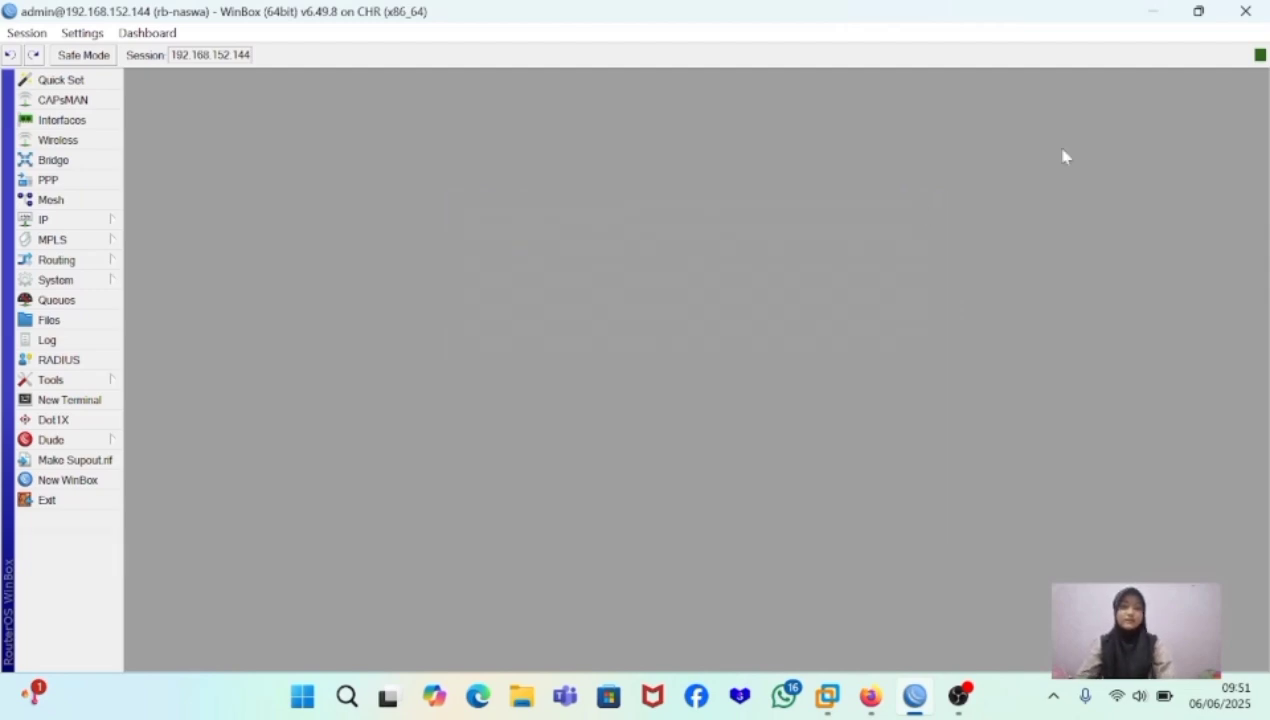
- Close the router session and relaunch winbox64.exe to get a fresh connection window
click(1247, 10)
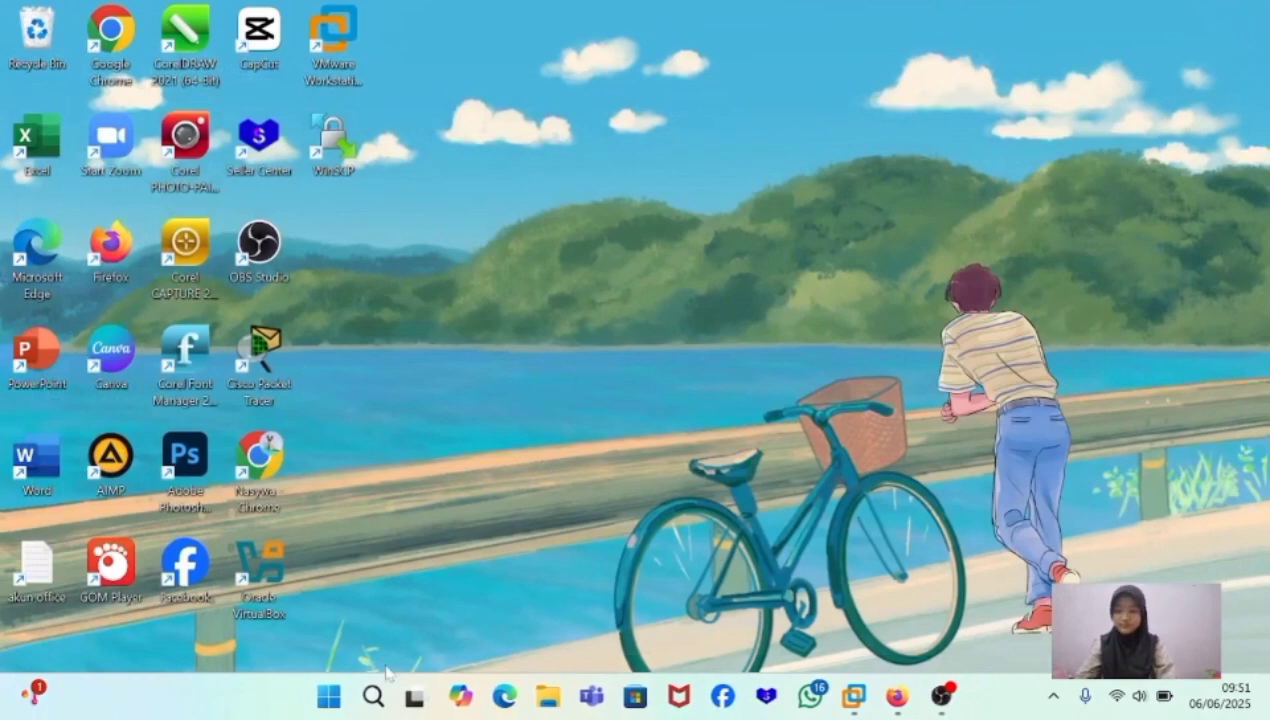
click(372, 700)
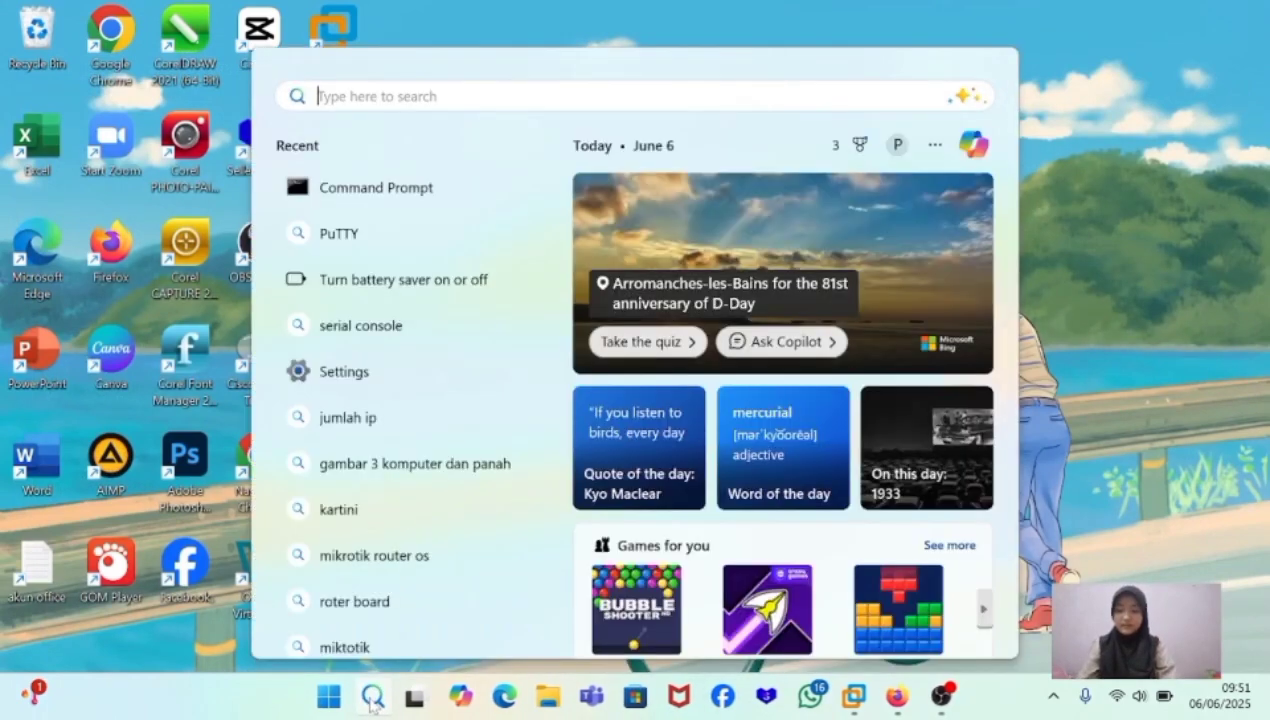
text(winb)
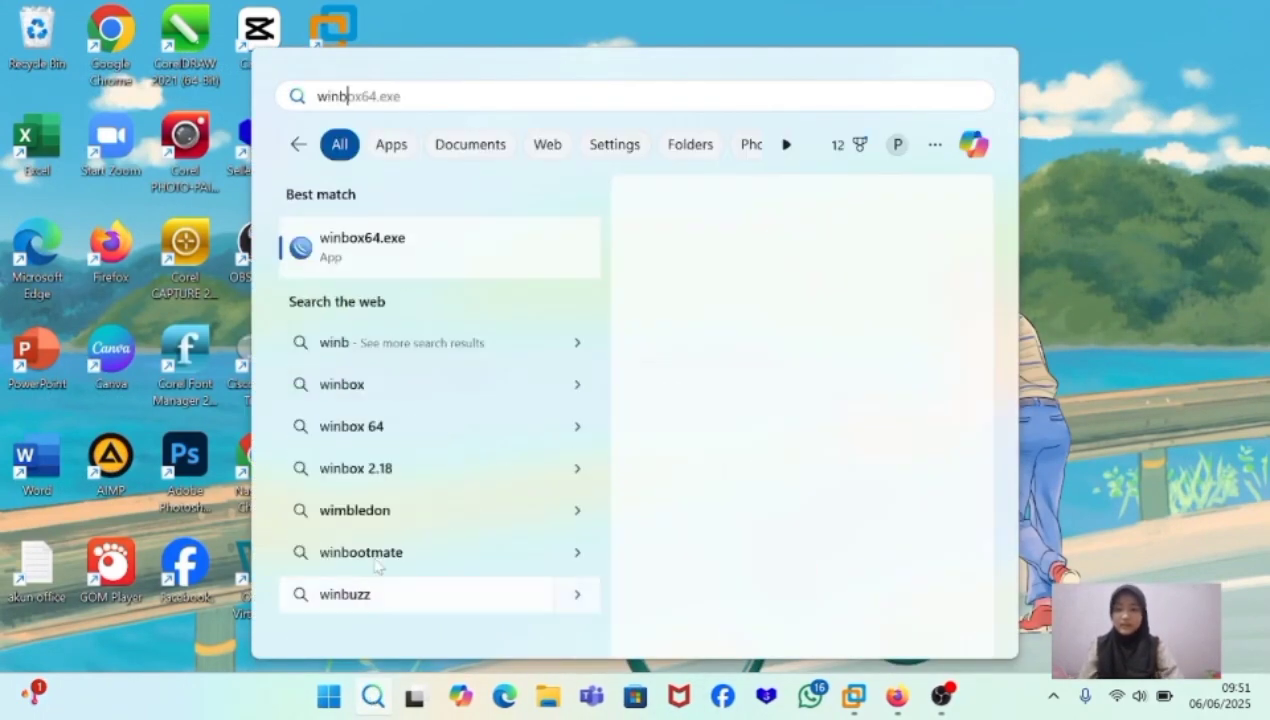
click(466, 263)
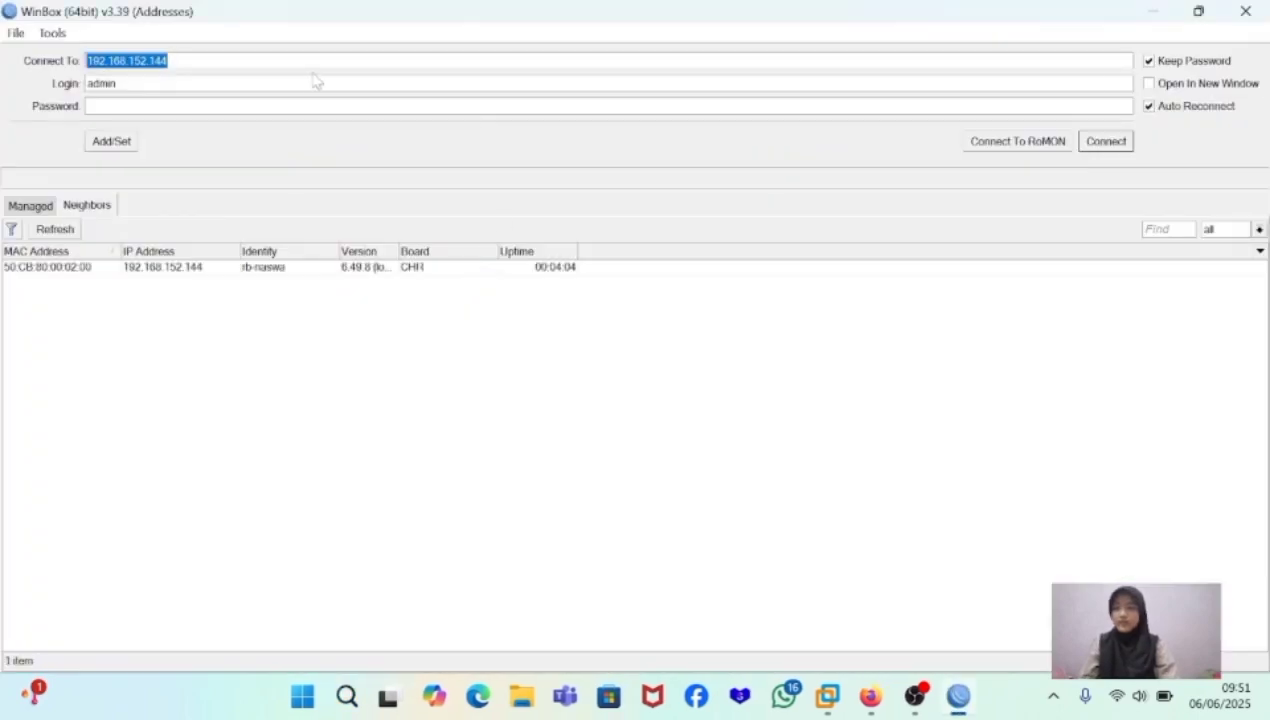
- Try to connect to the router at 192.168.152.144:8291 as admin, and cancel the attempt
click(172, 61)
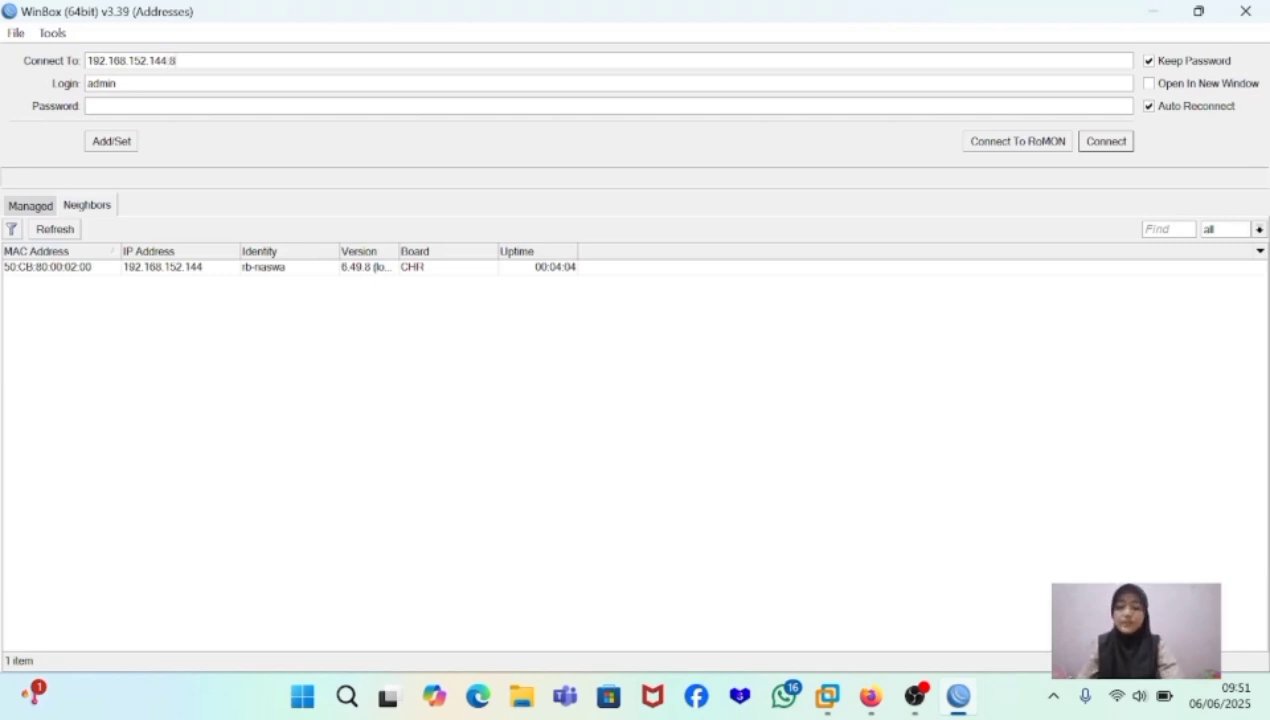
text(:8291)
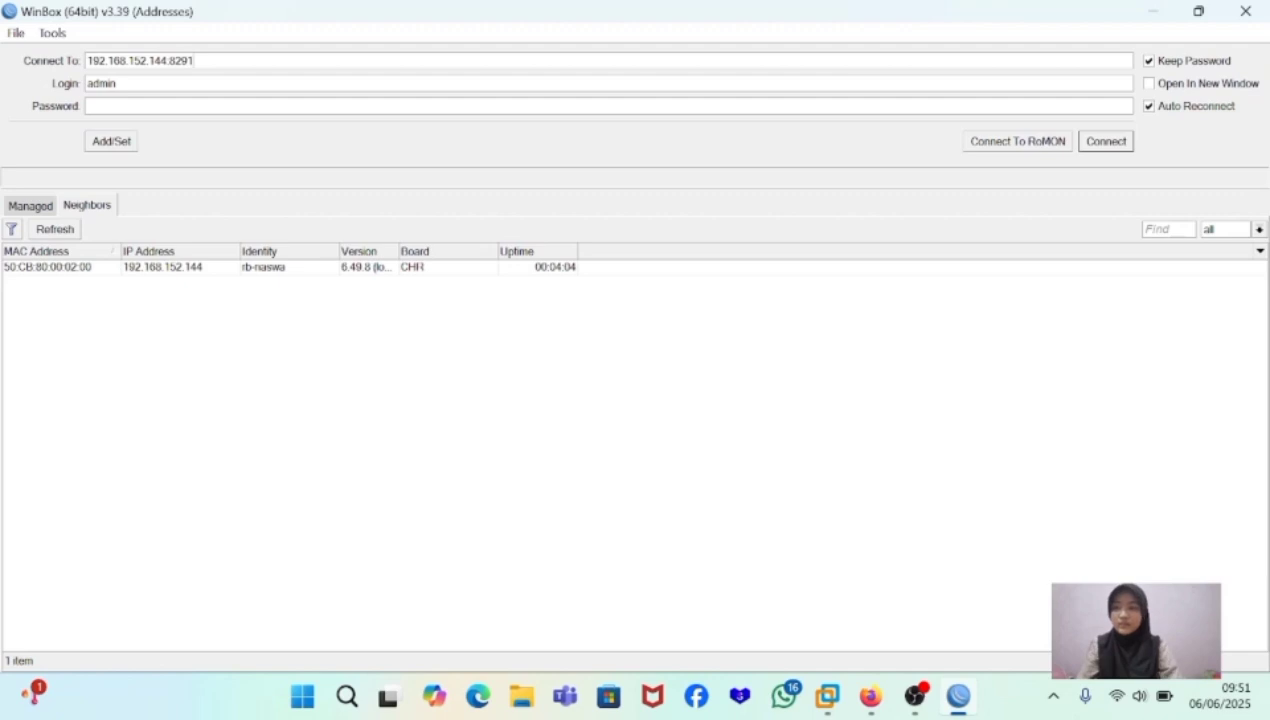
click(207, 271)
double_click(207, 271)
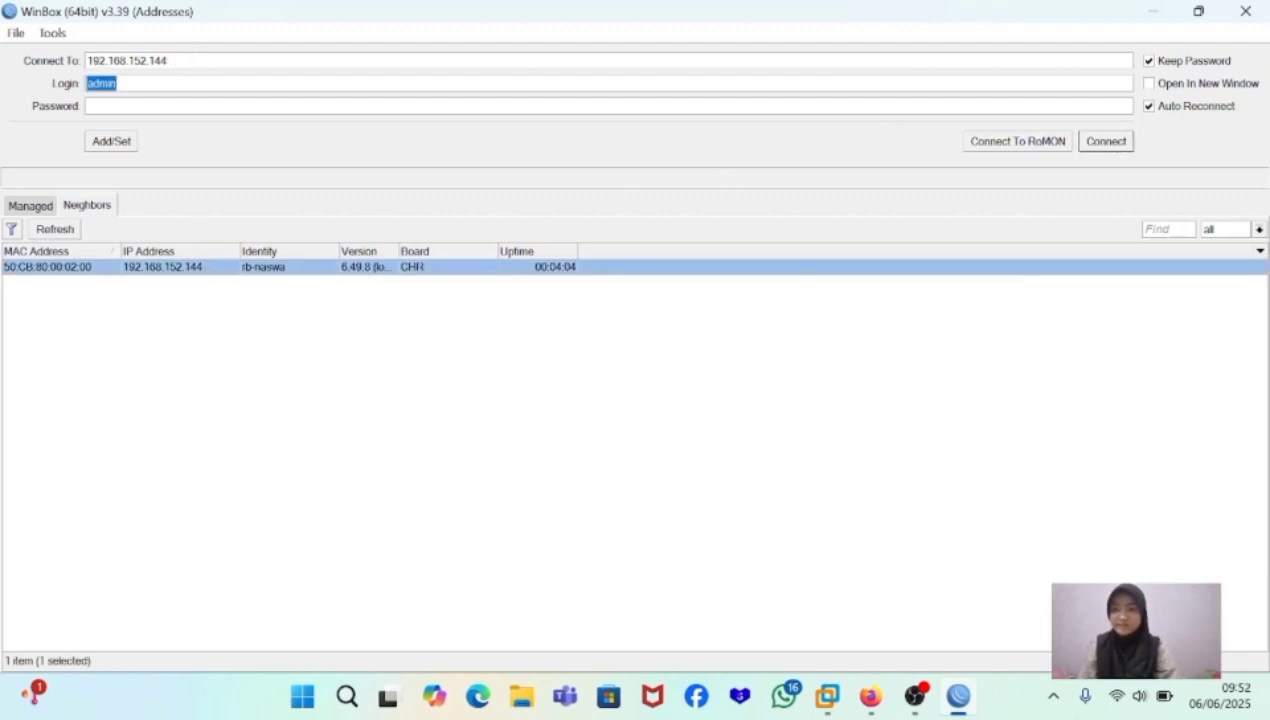
click(168, 61)
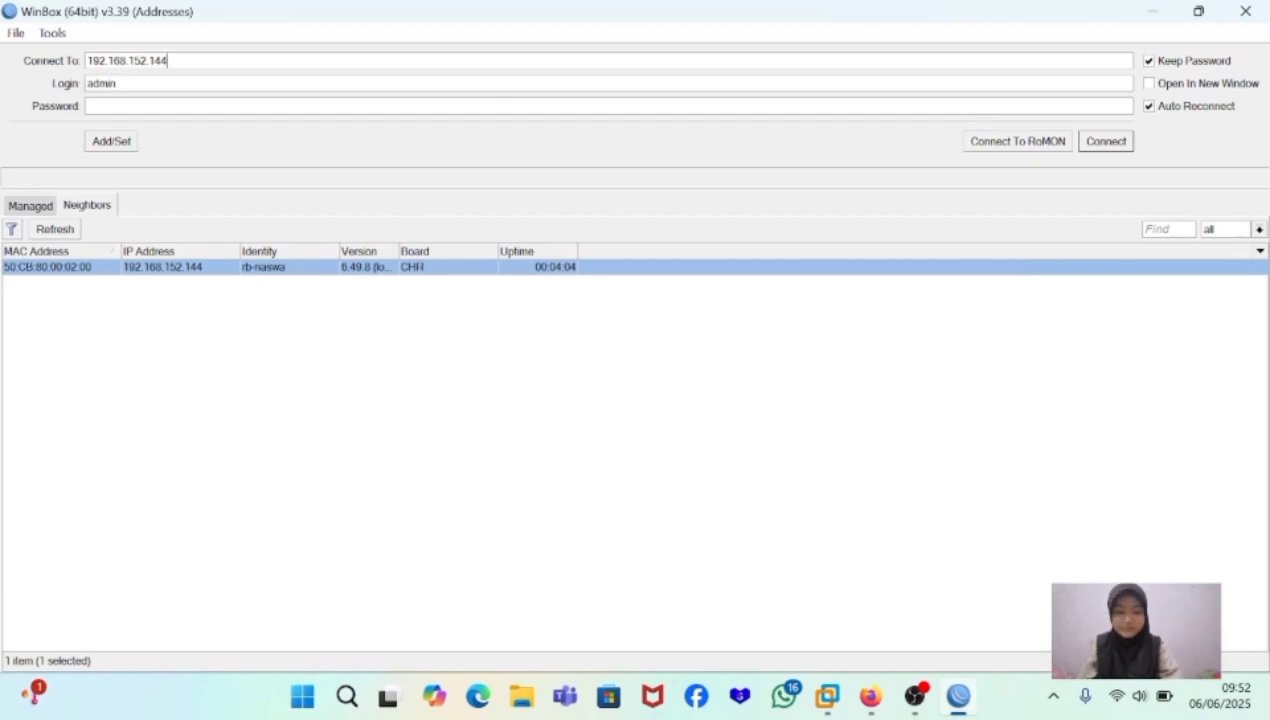
text(:82)
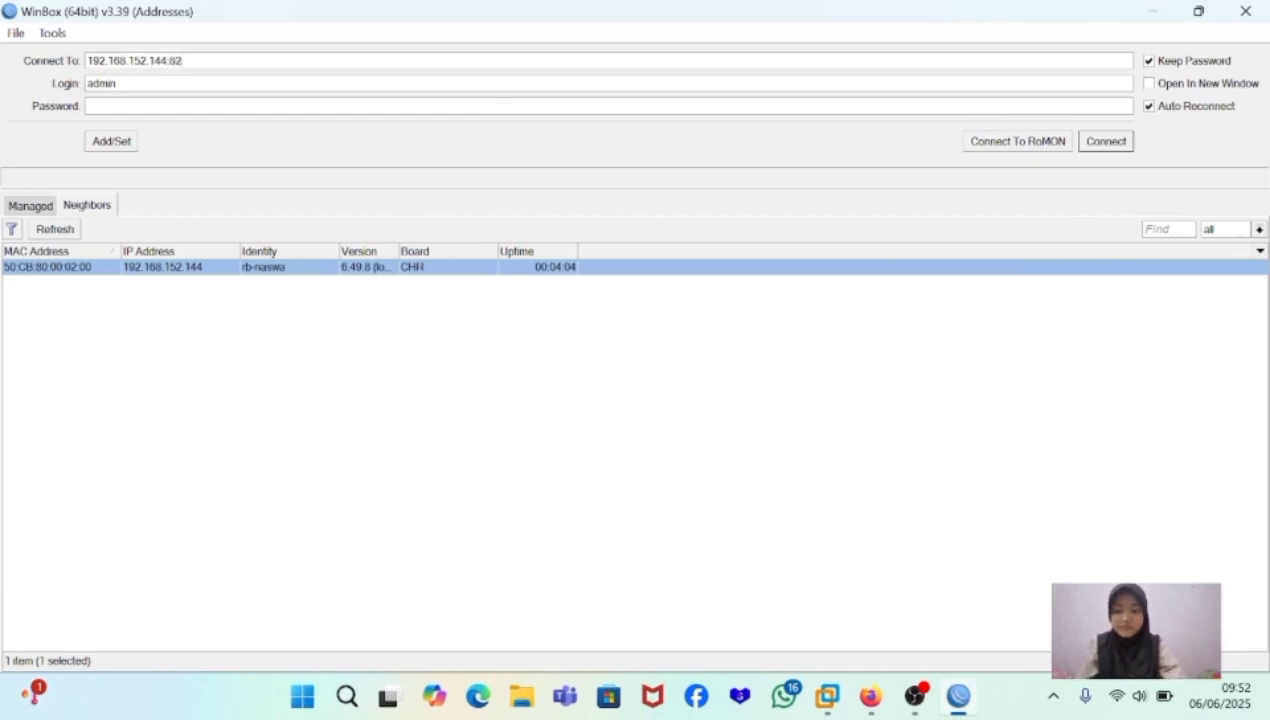
text(91)
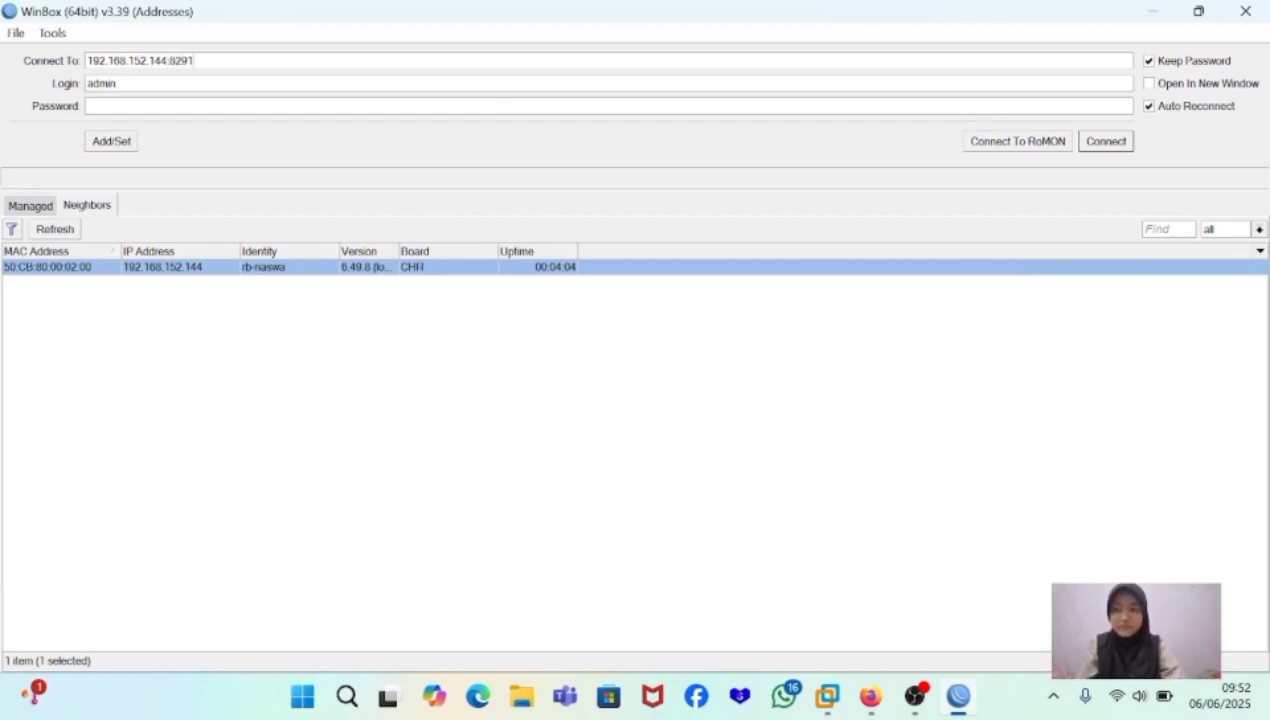
click(1101, 141)
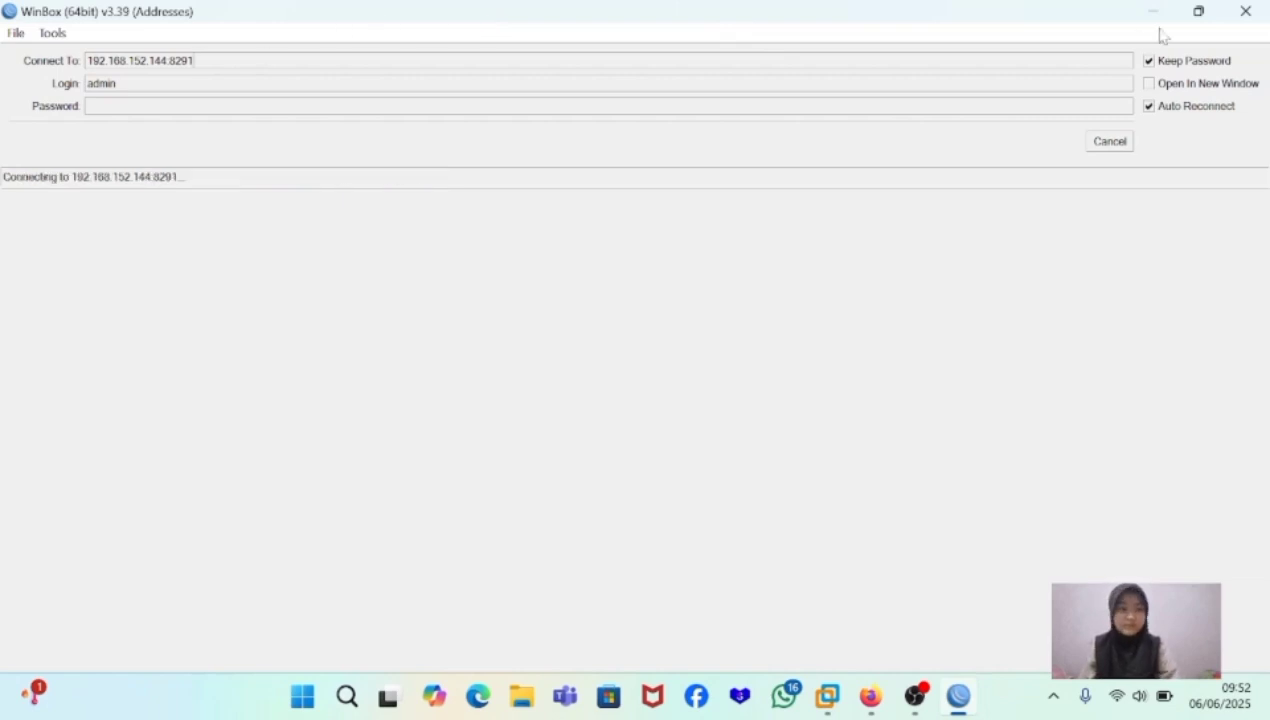
click(1105, 145)
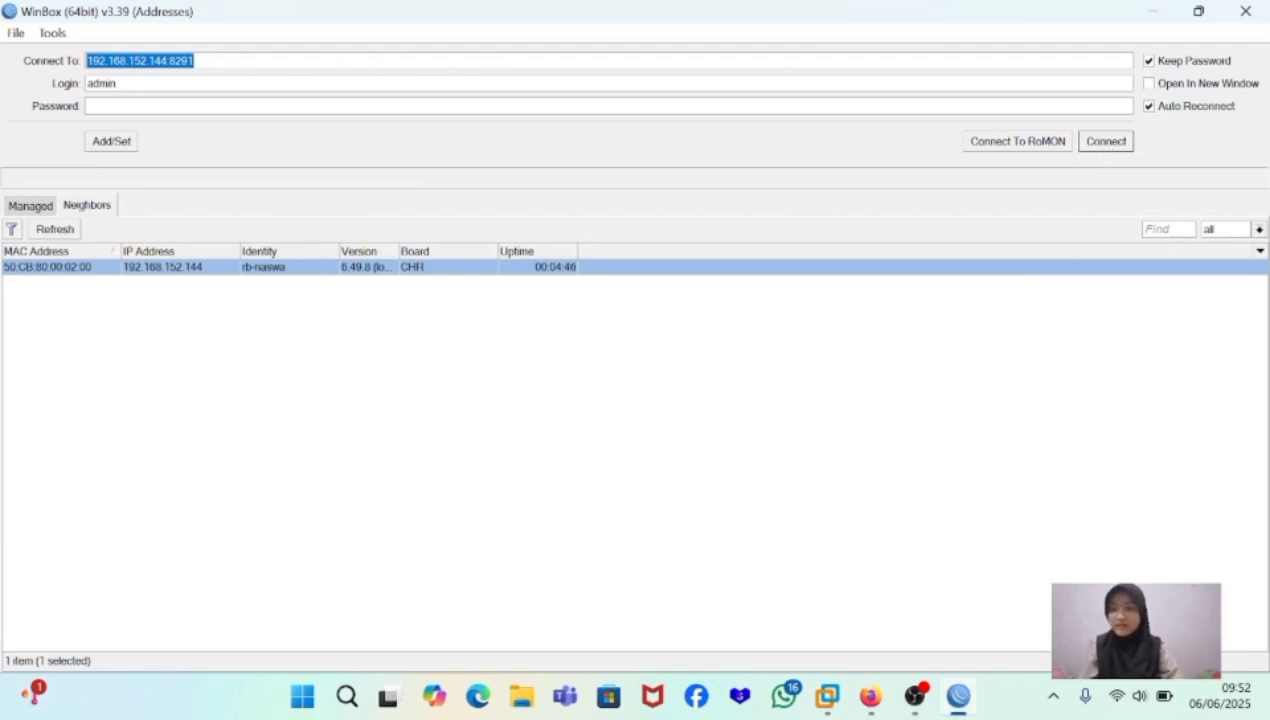
- Connect to the router at 192.168.152.144:3000 as admin
click(192, 60)
key(BackSpace)
key(BackSpace)
key(BackSpace)
key(BackSpace)
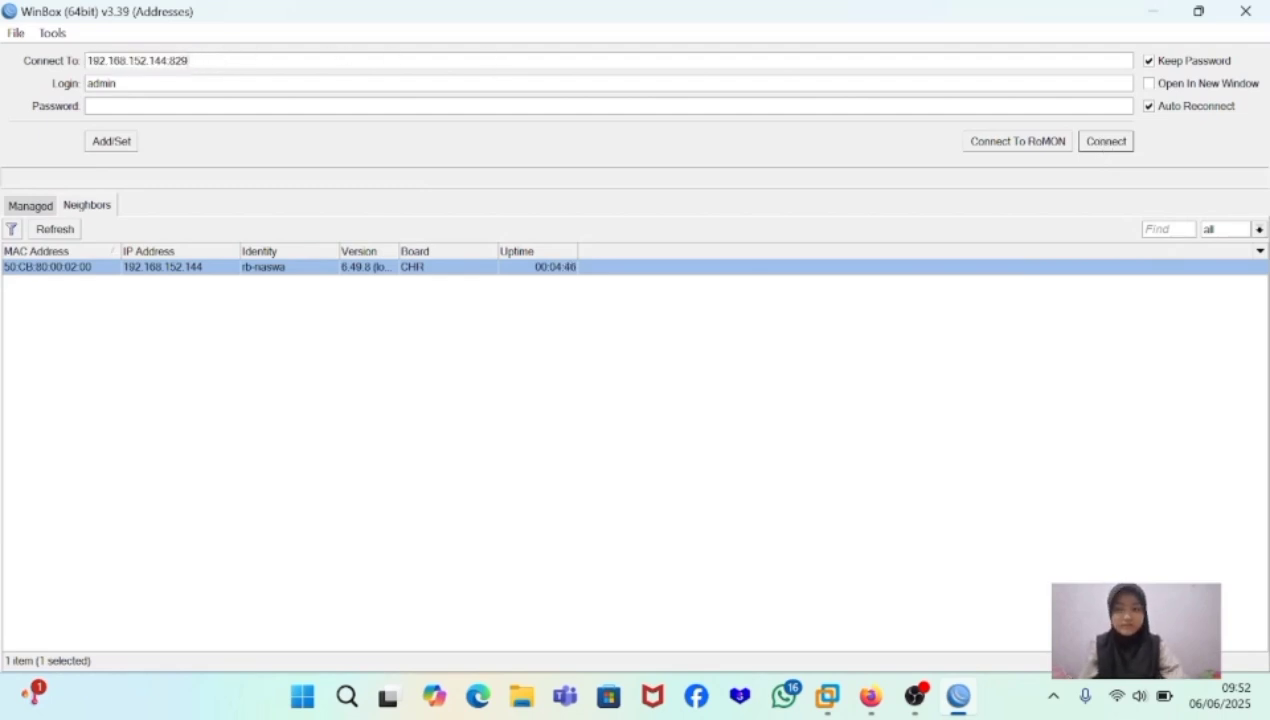
text(3000)
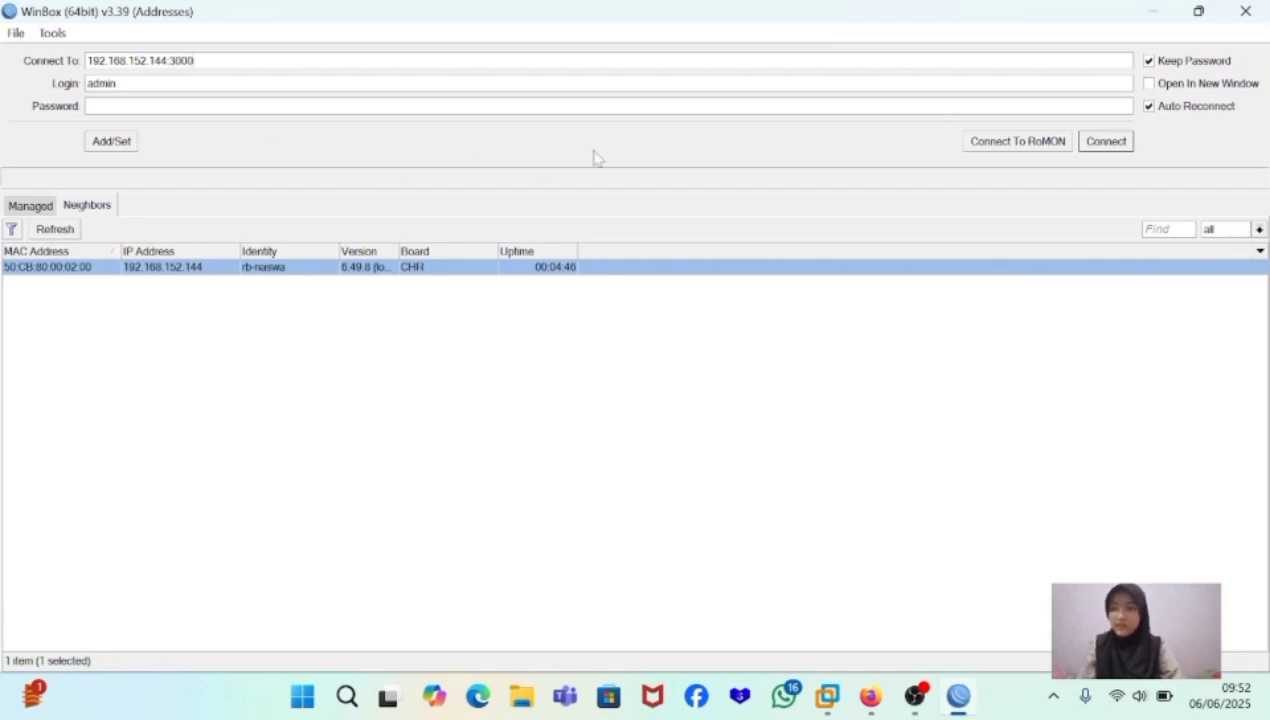
click(1104, 141)
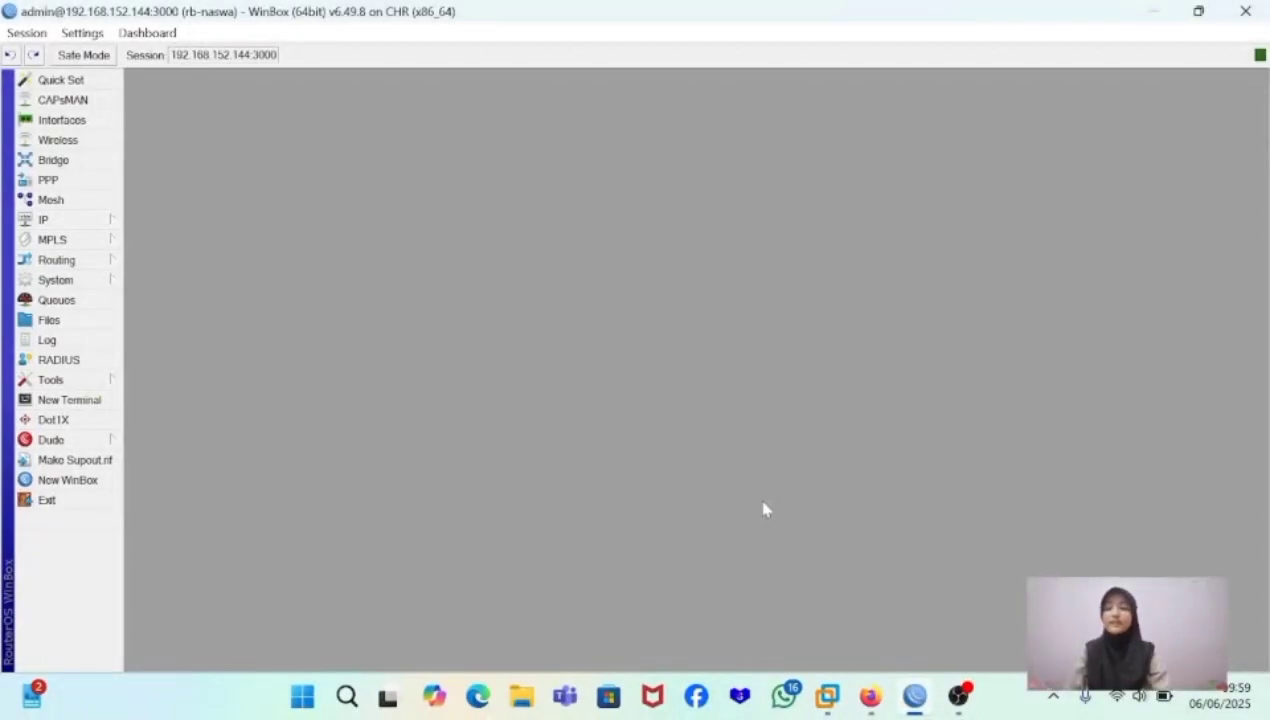
- Open the router's user list and view its groups and active users
click(90, 283)
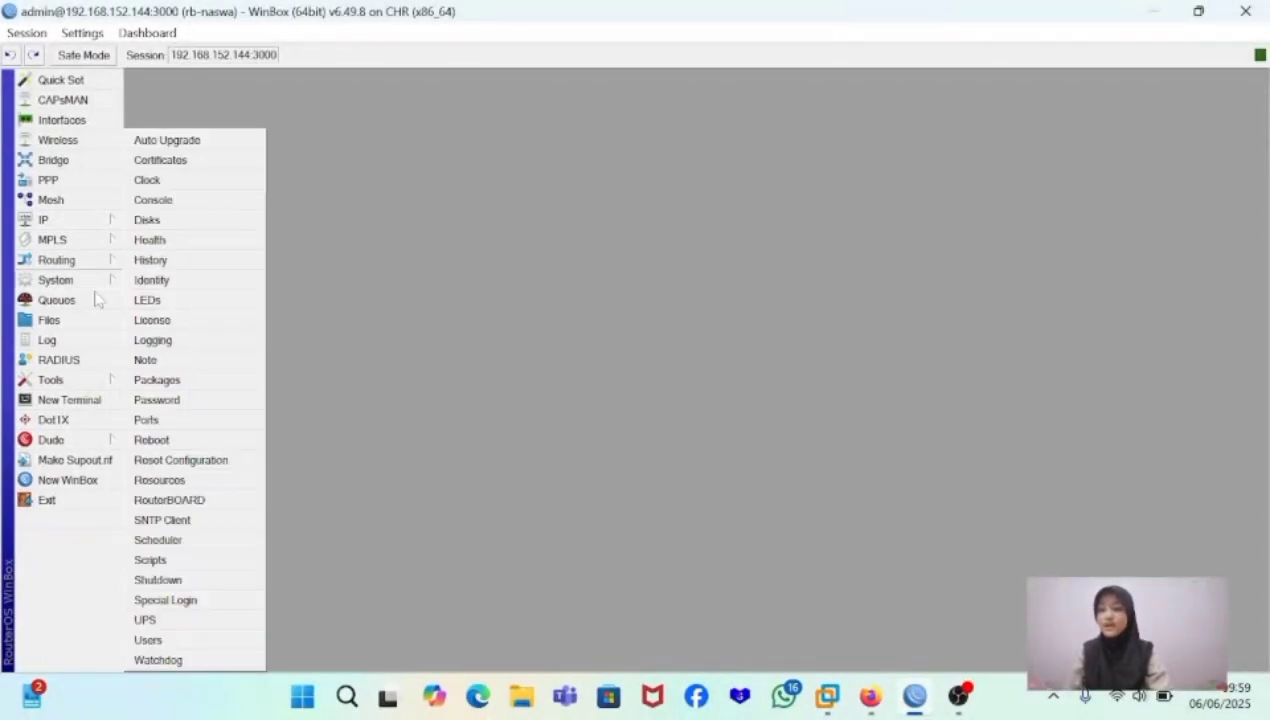
click(202, 642)
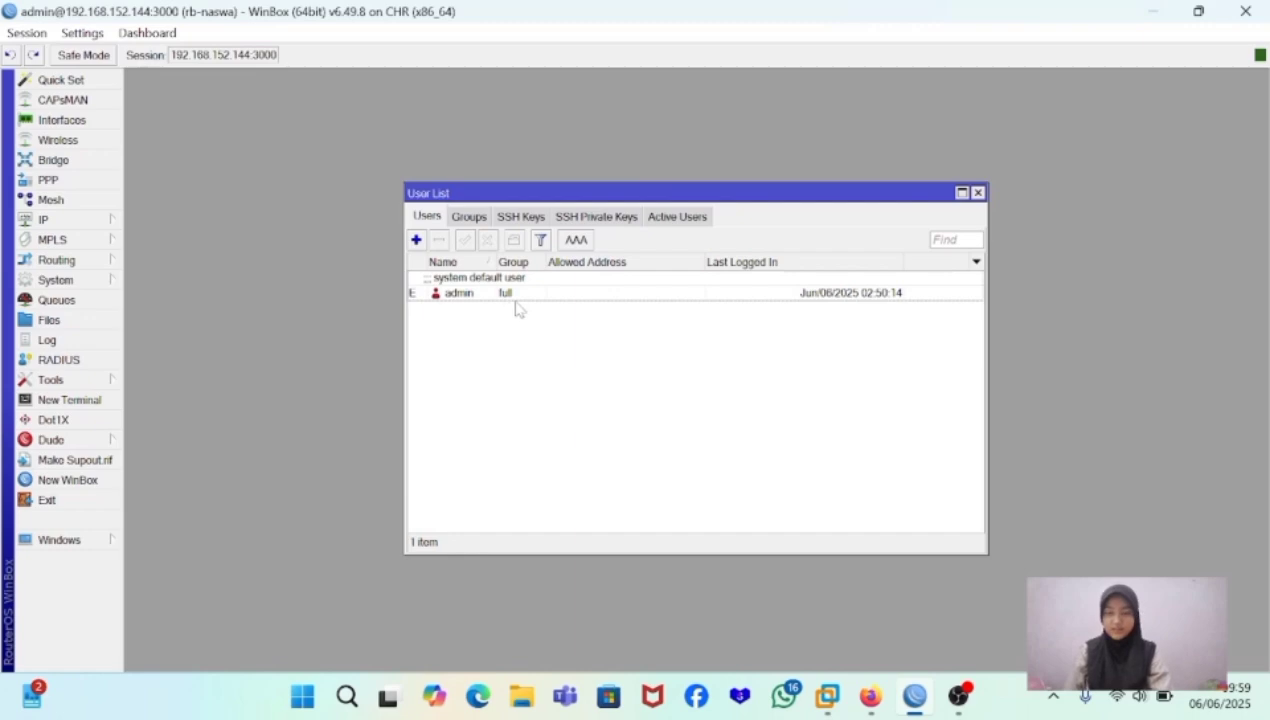
click(476, 216)
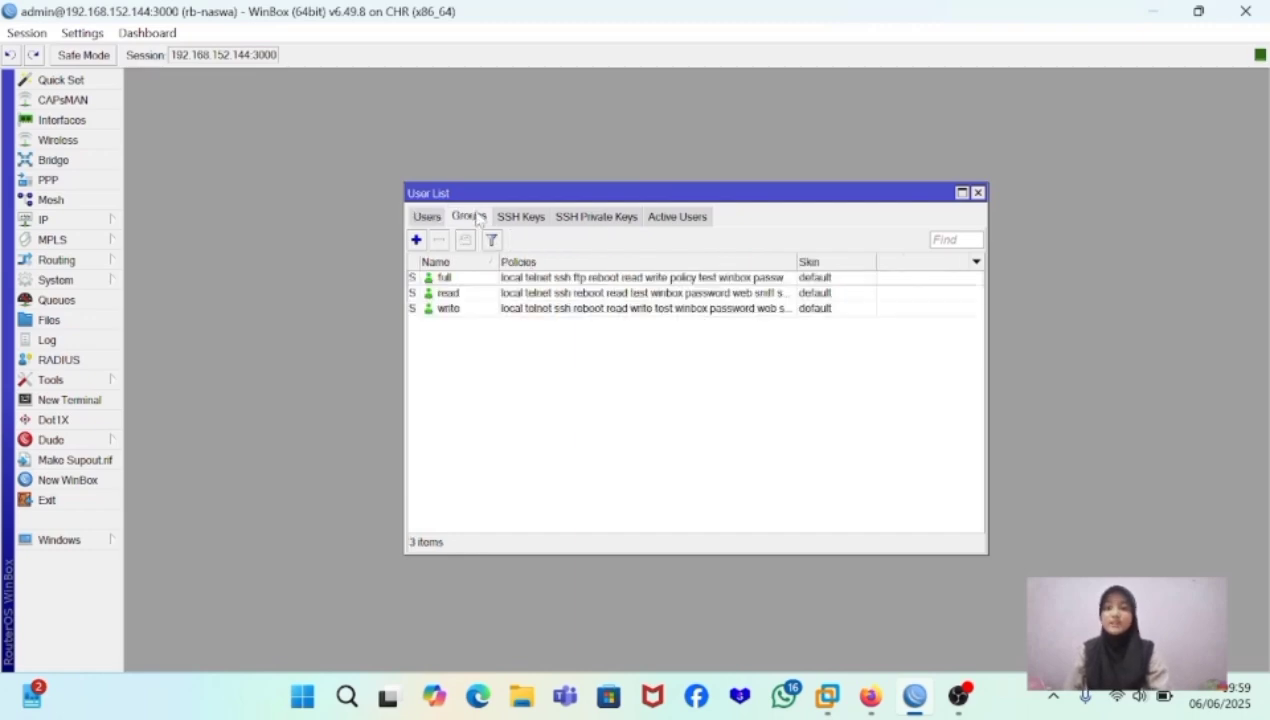
click(690, 220)
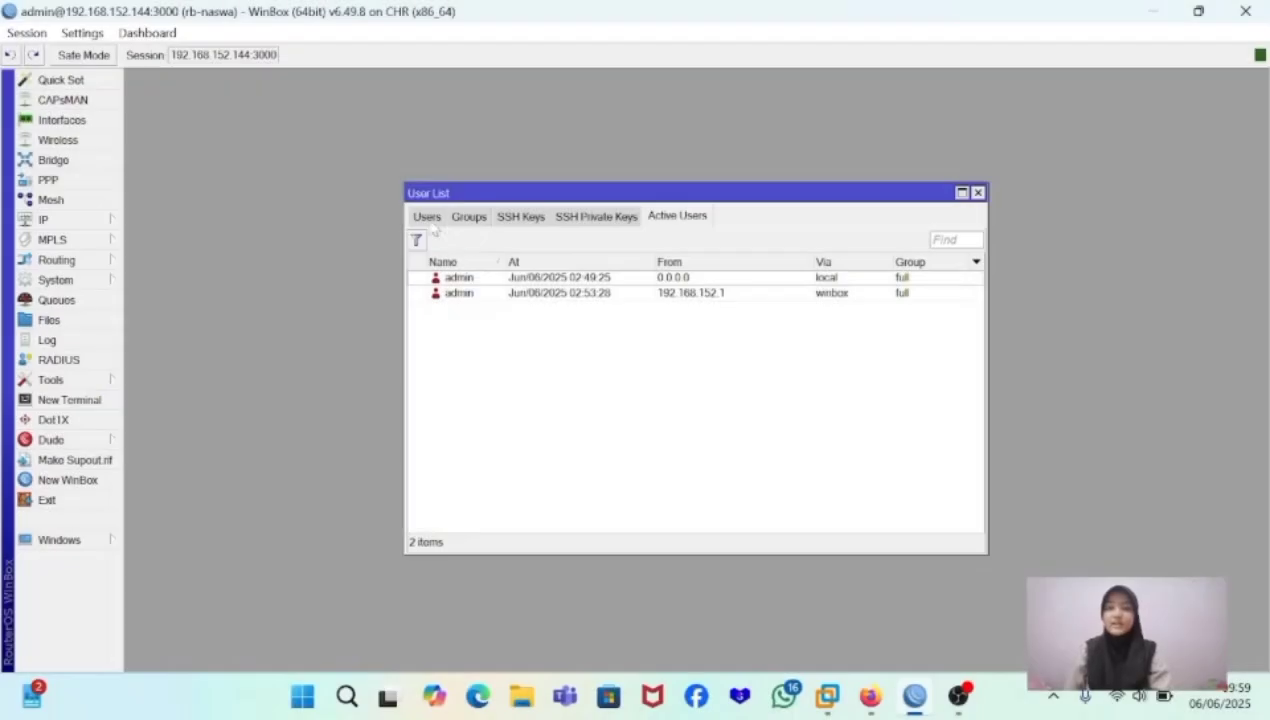
- Add a user named with the owner's first name in group full, allowed address 0.0.0.0/0, entering and confirming the account password
click(427, 216)
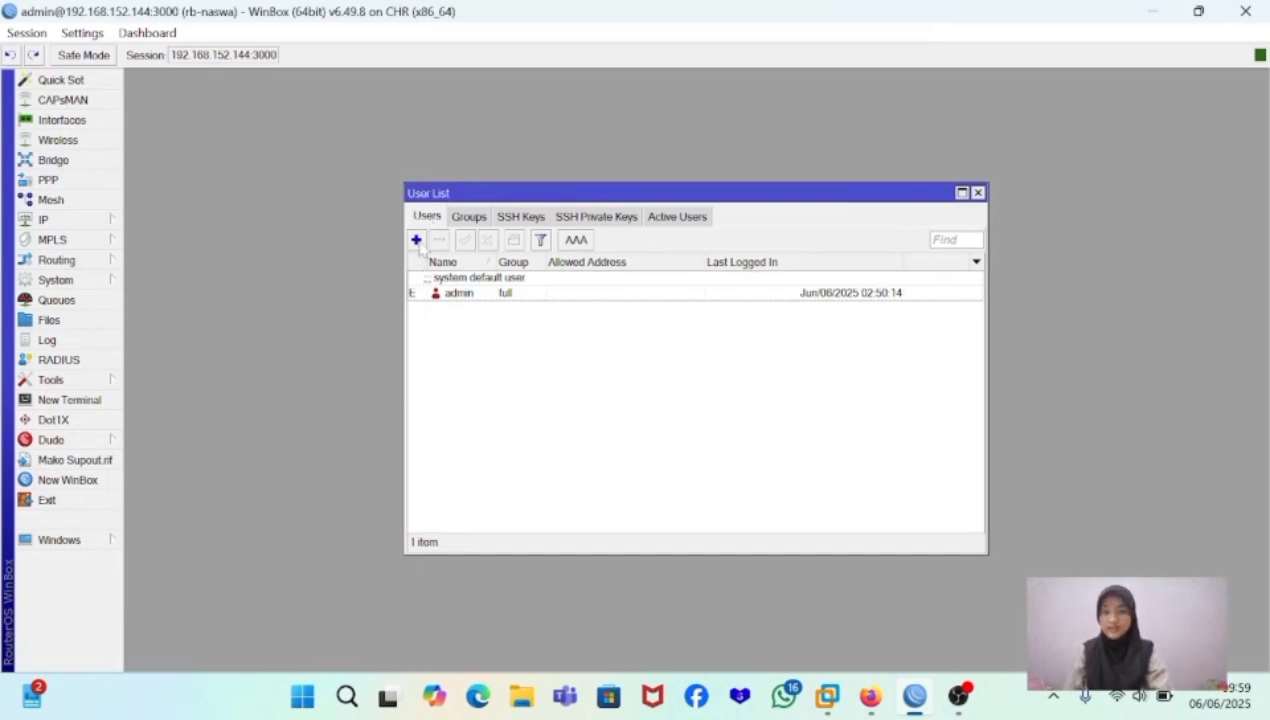
click(416, 240)
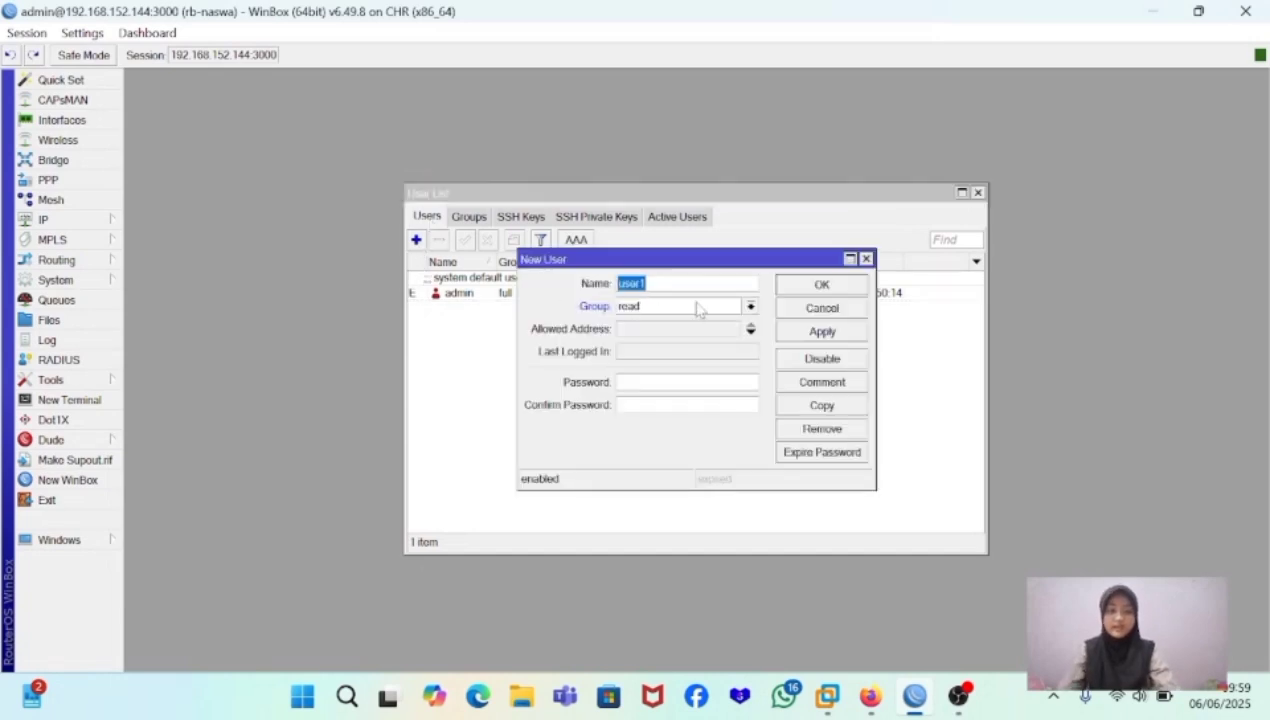
text(nasw)
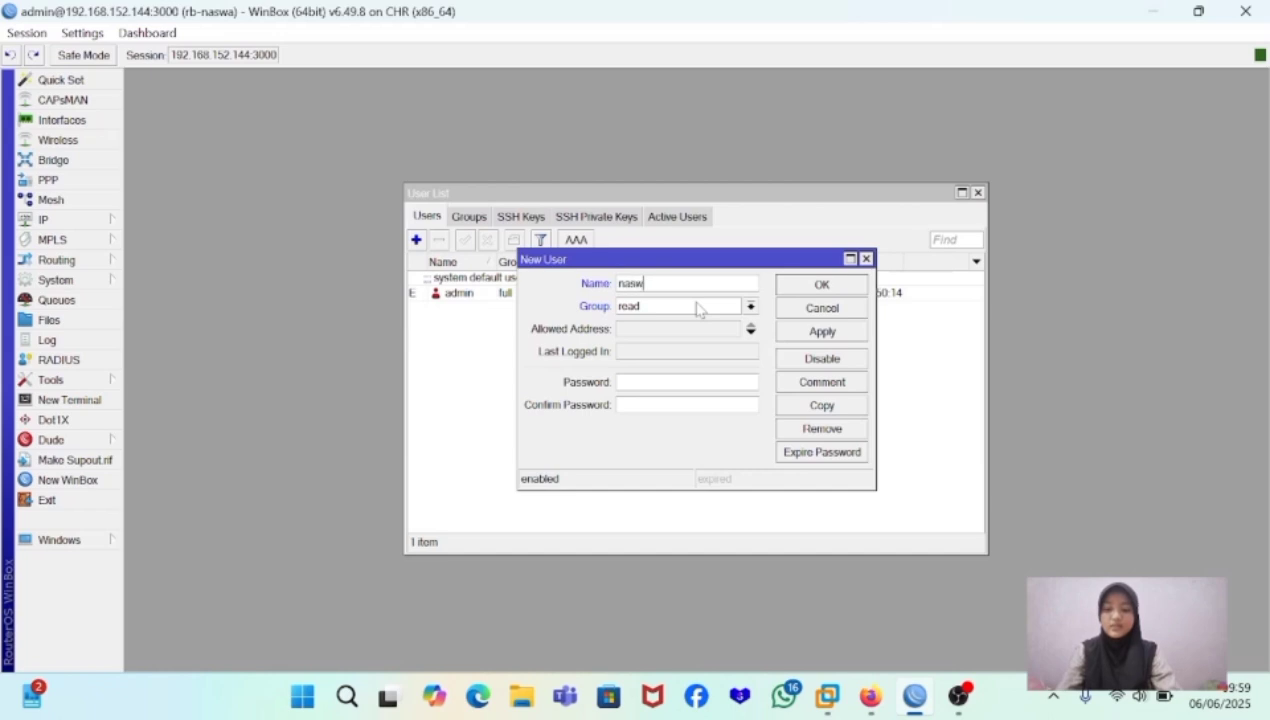
text(a)
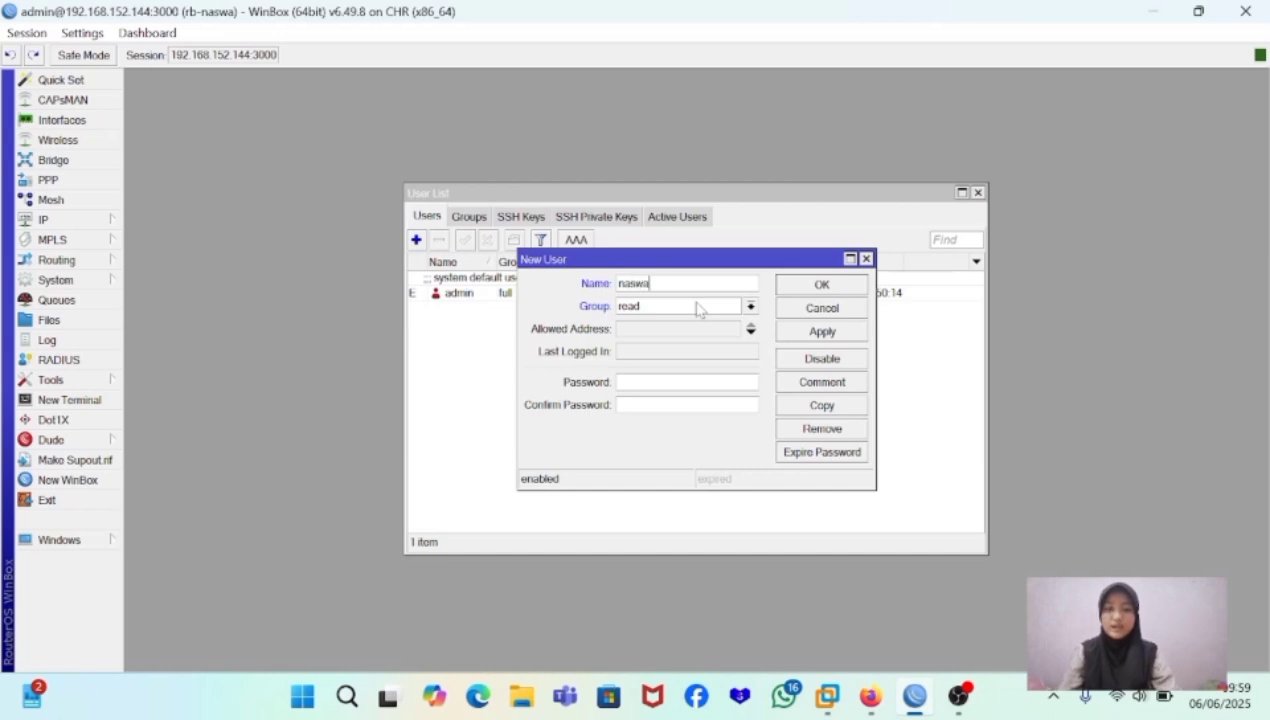
click(750, 306)
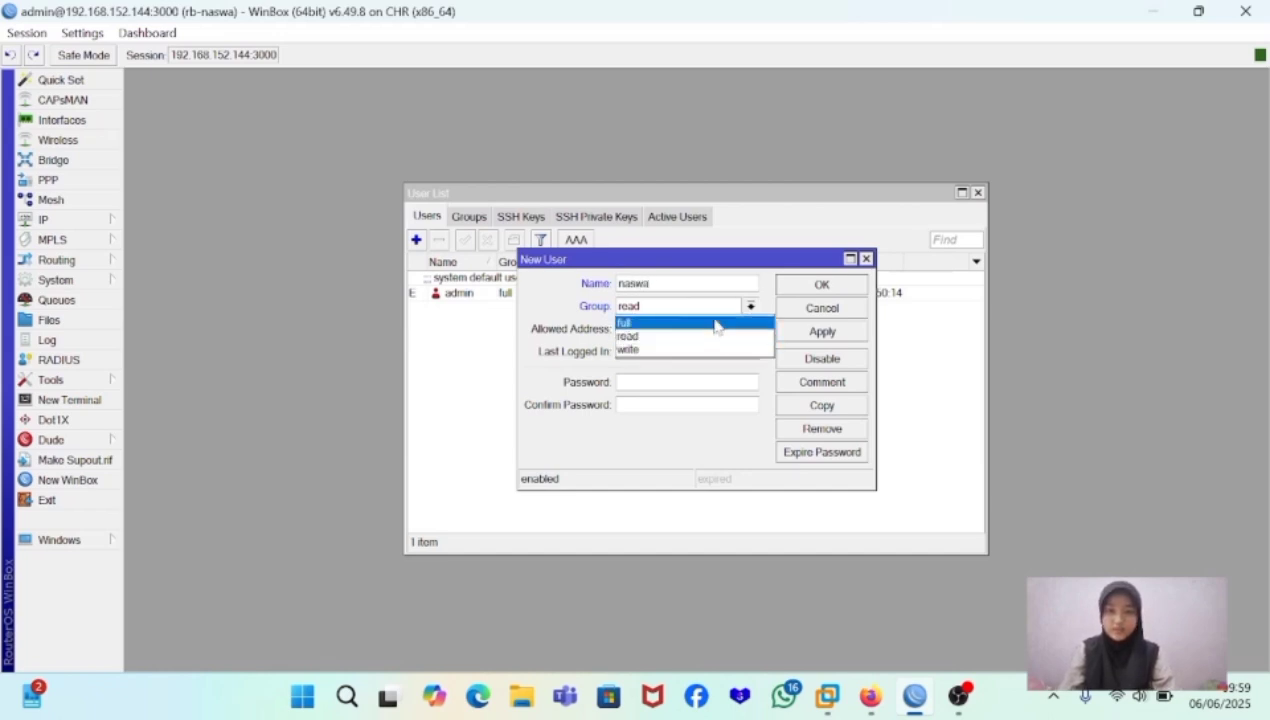
click(715, 324)
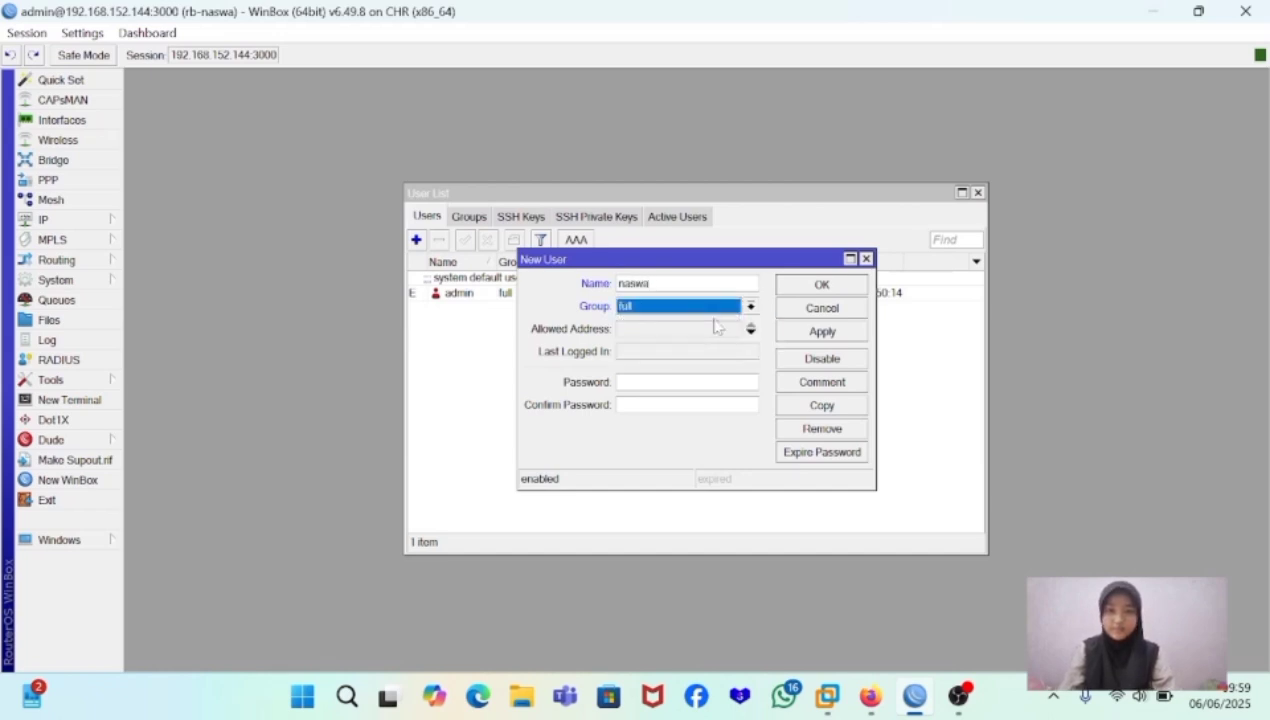
click(642, 328)
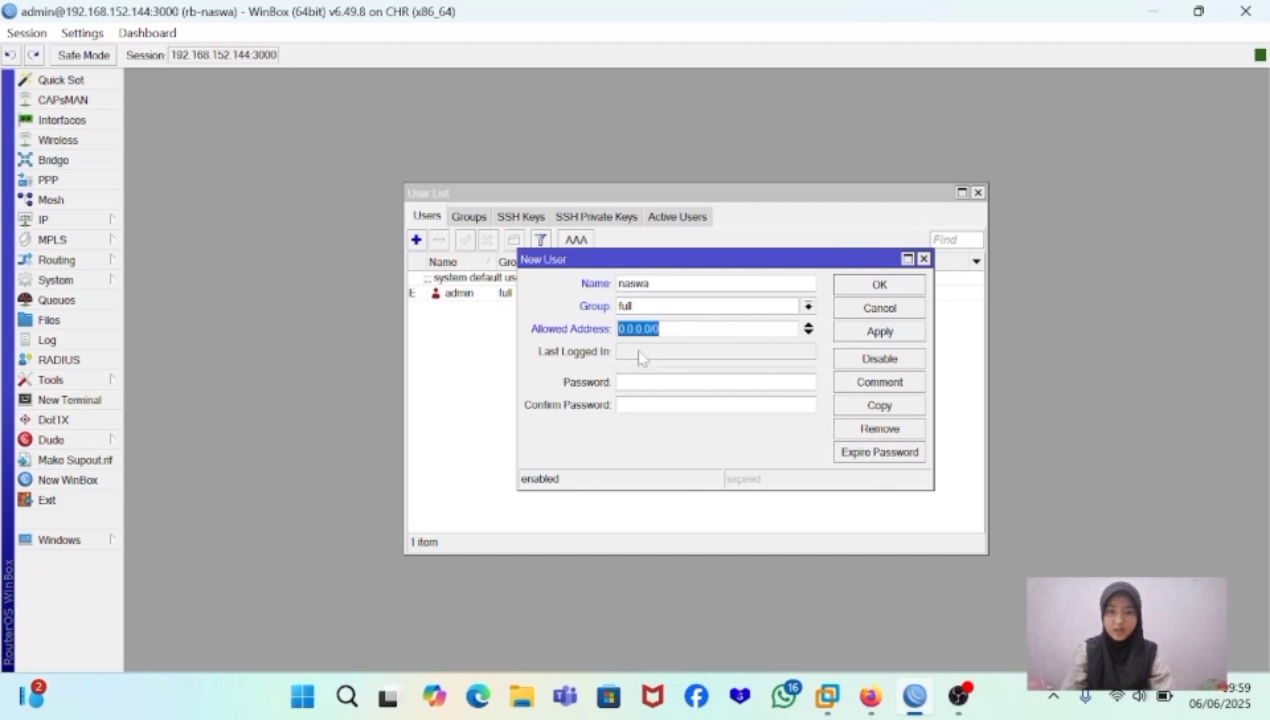
click(616, 381)
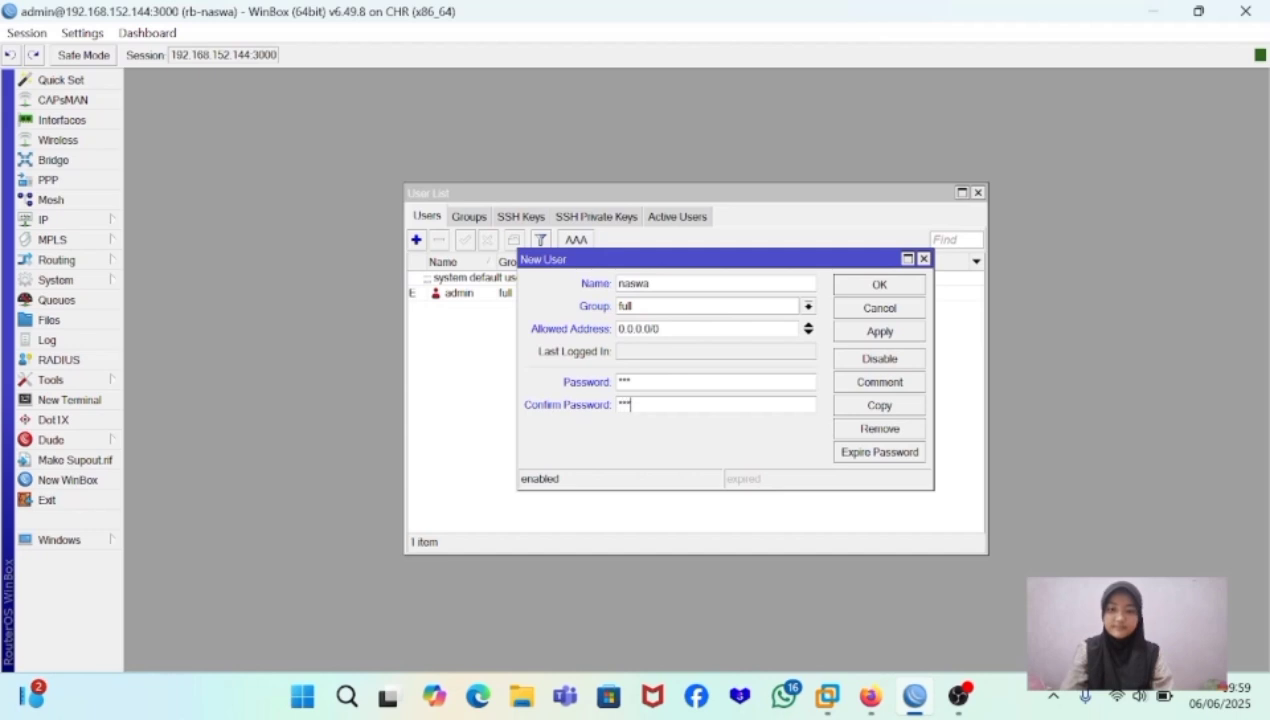
click(870, 331)
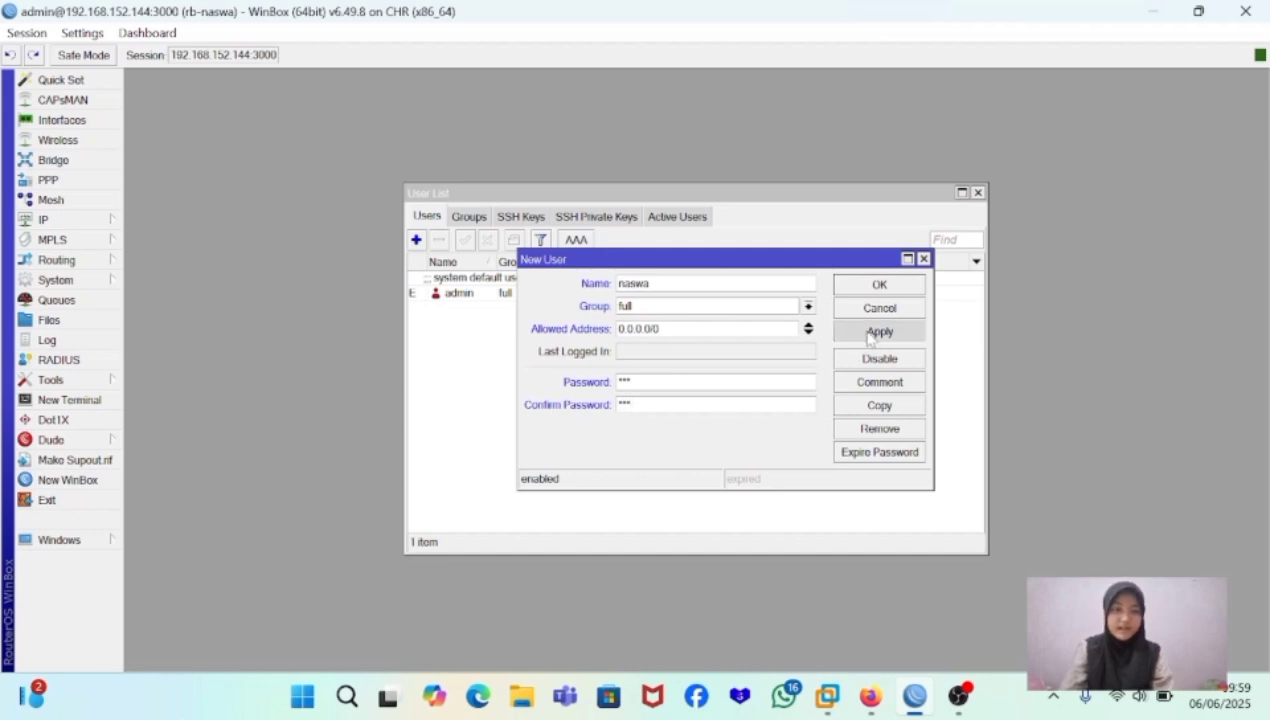
click(893, 285)
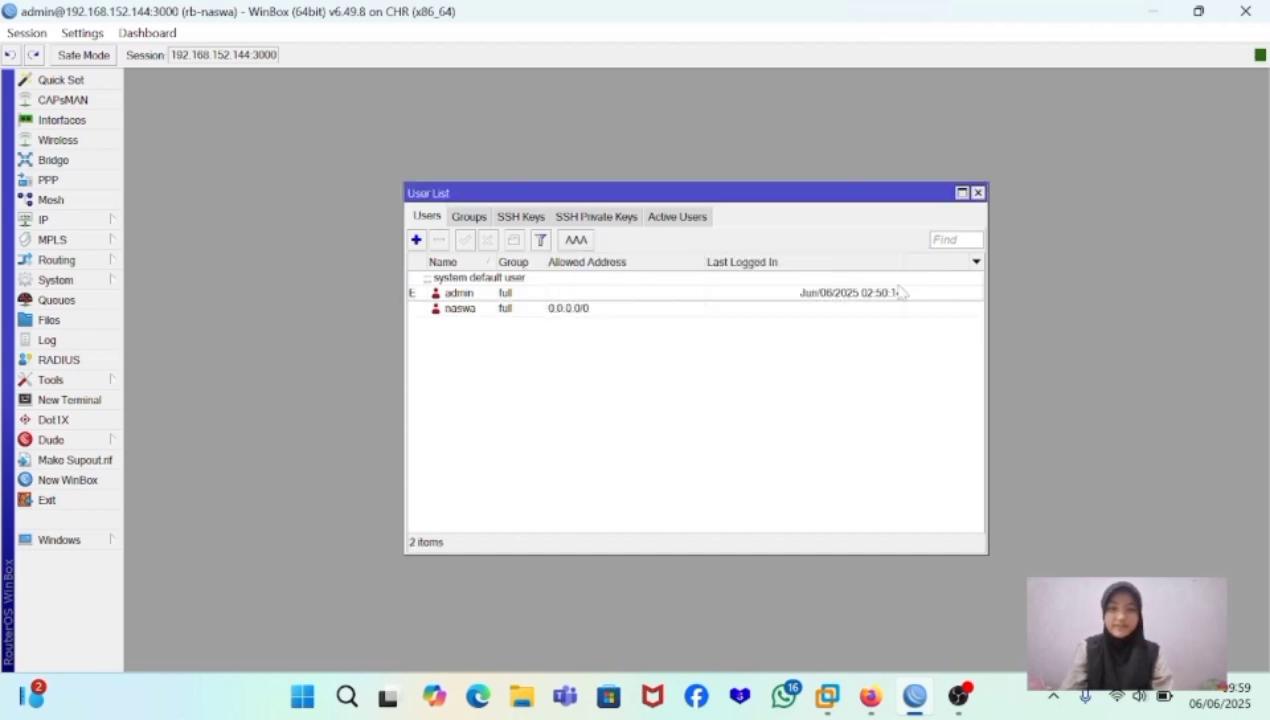
- Disable the default admin user and close the user list
click(519, 296)
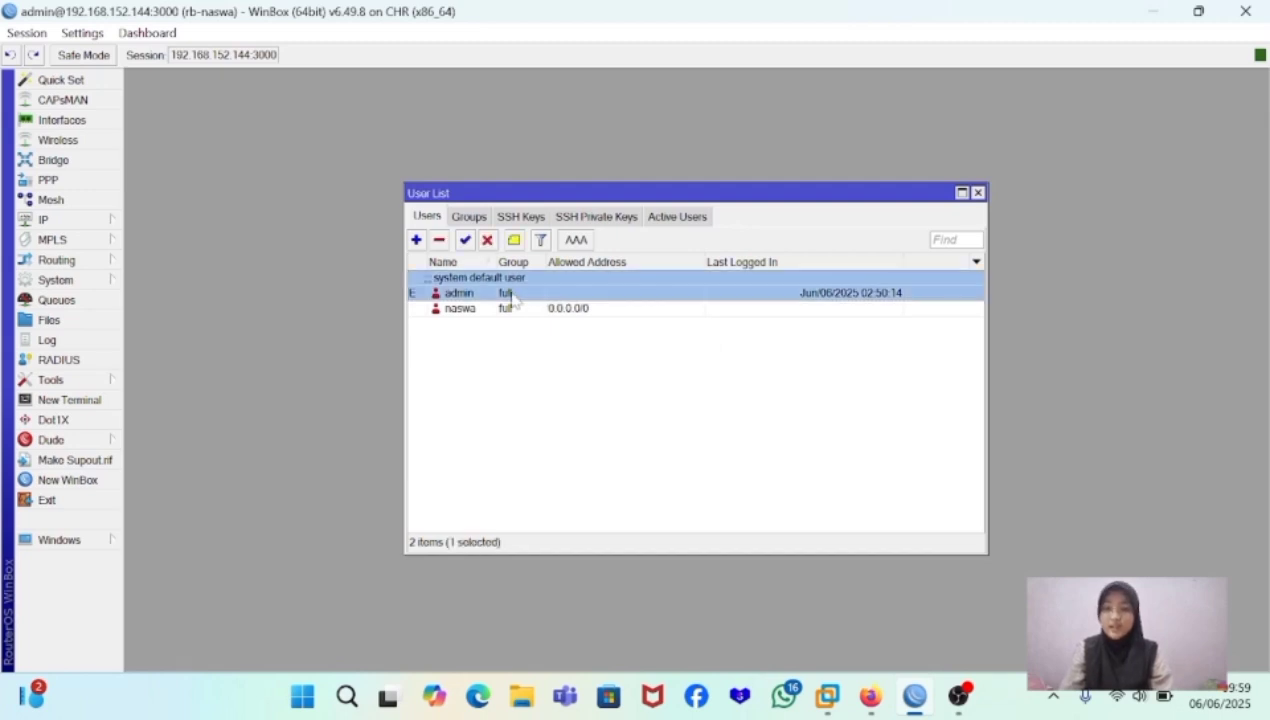
click(487, 241)
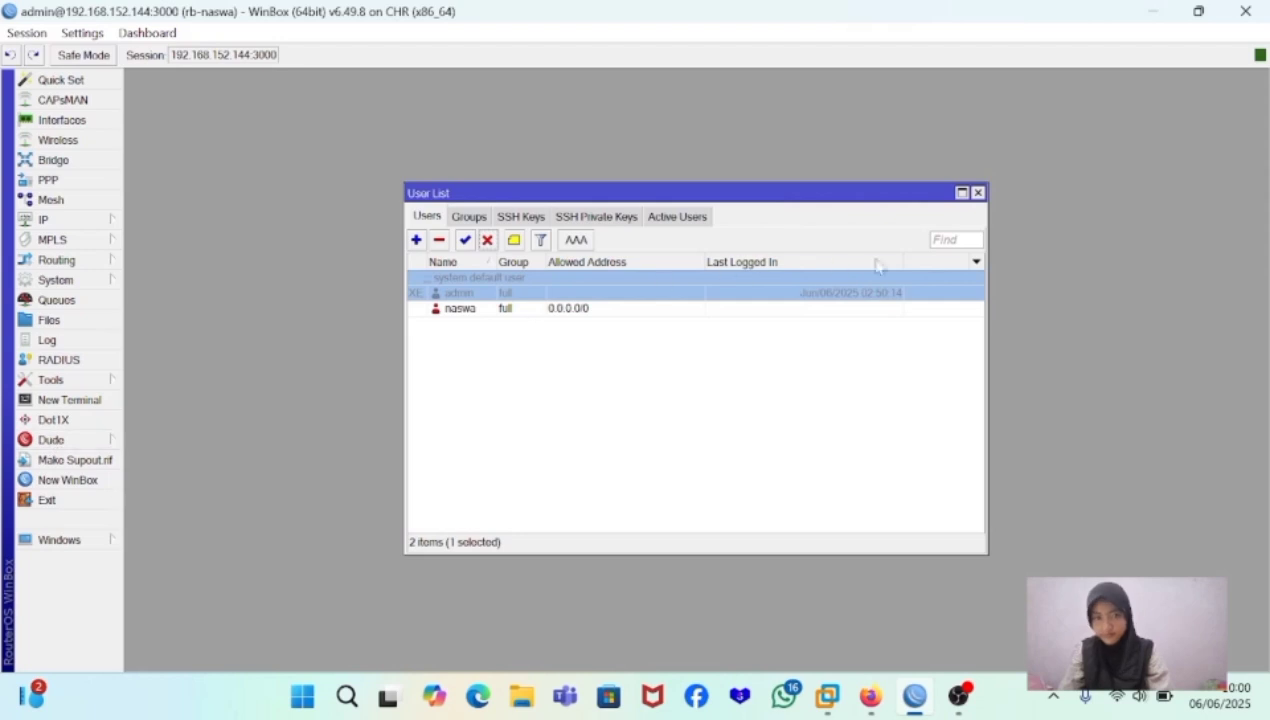
click(977, 194)
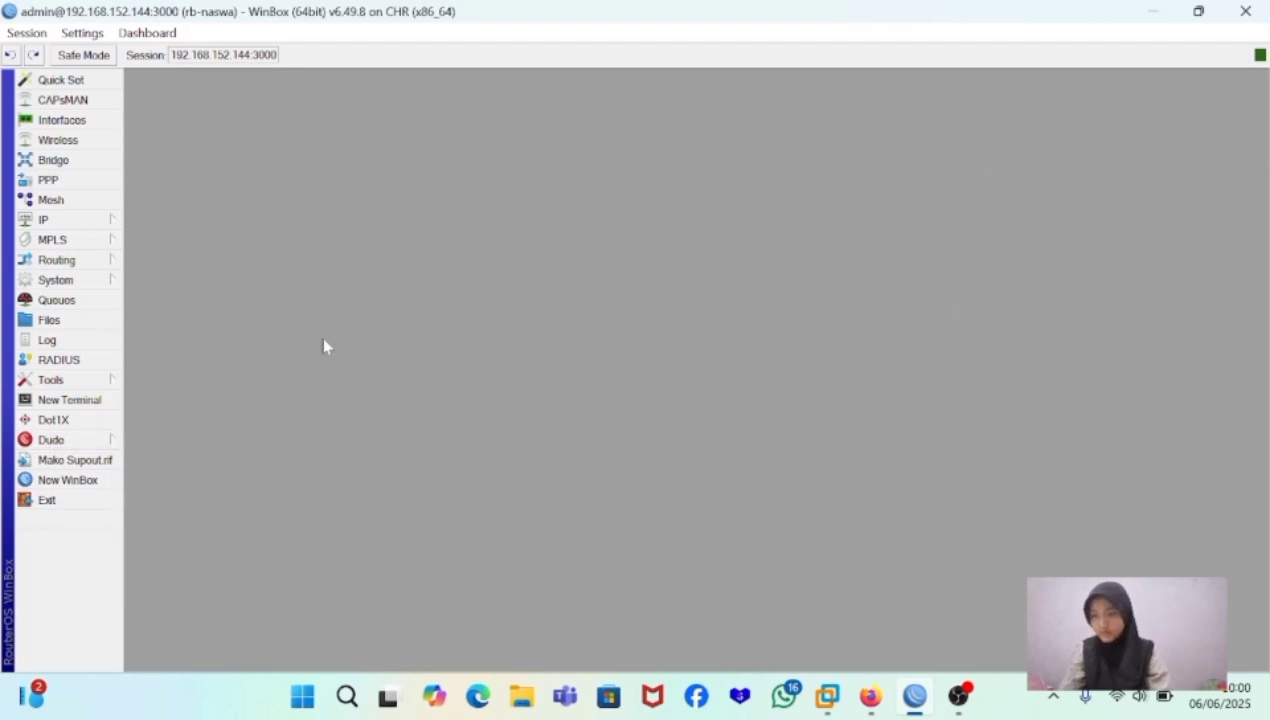
- Launch a new WinBox connection window and replace the admin login with the new user's name and account password
click(70, 480)
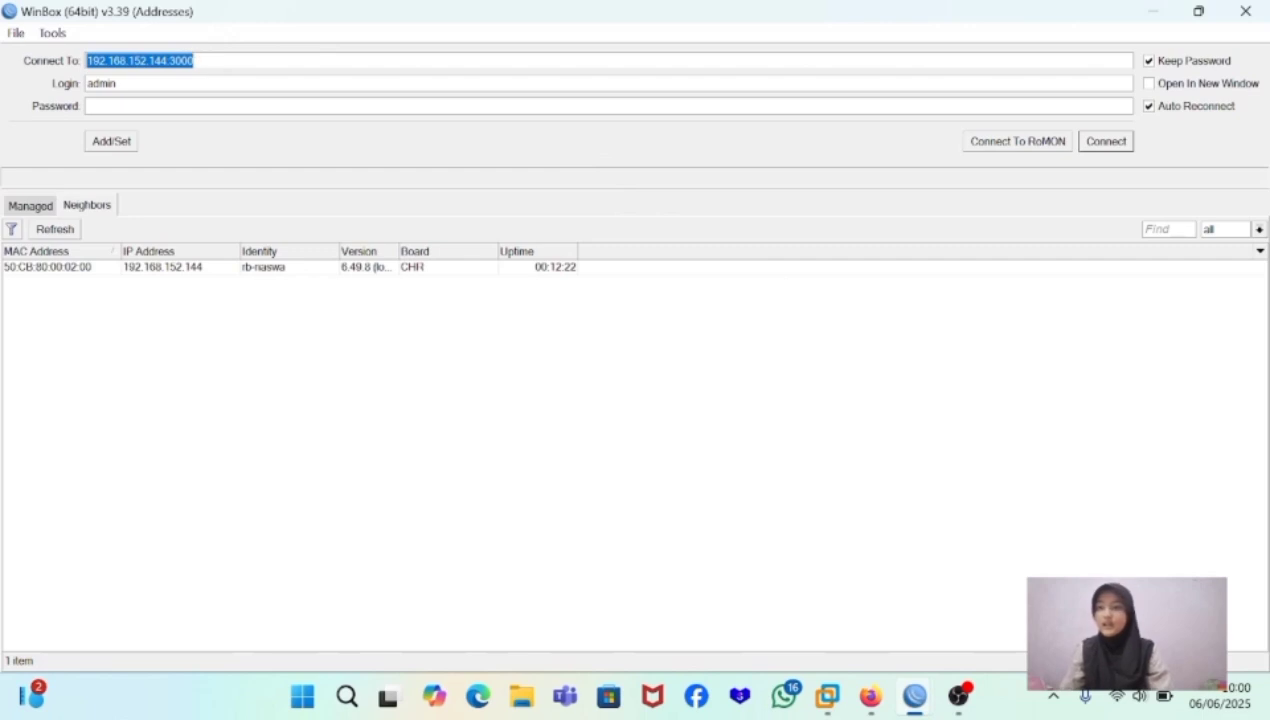
click(134, 83)
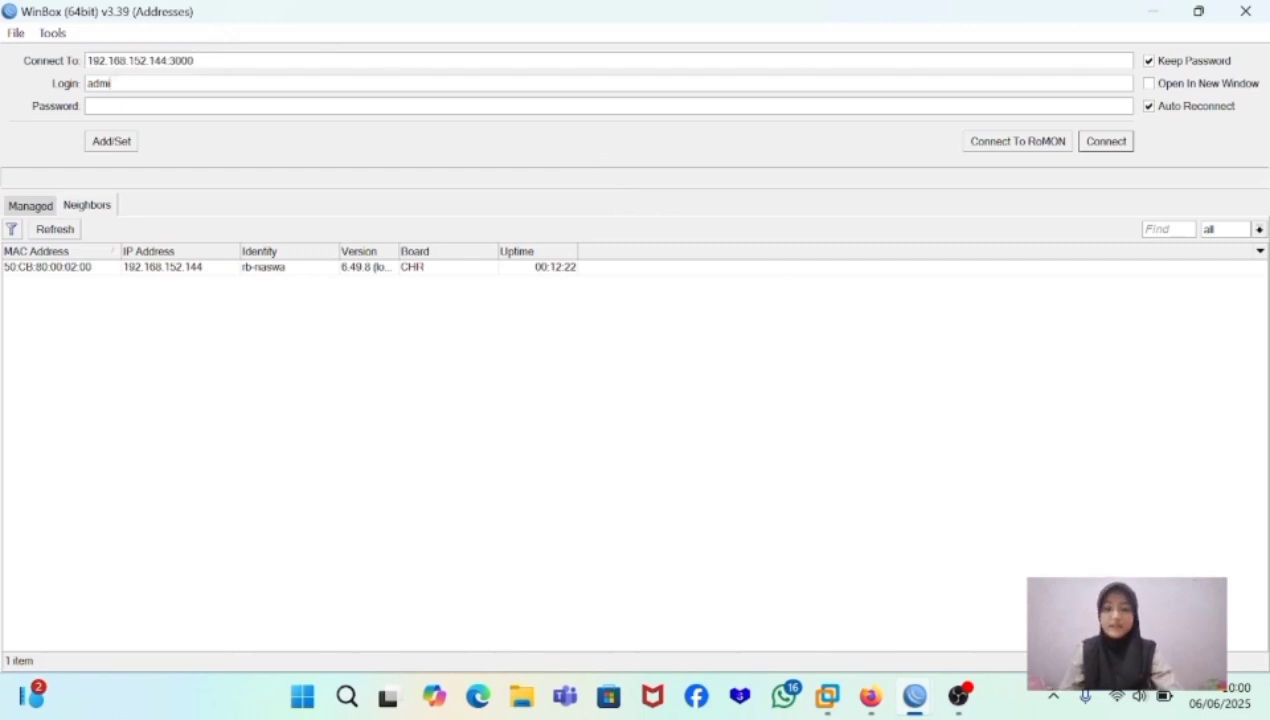
key(BackSpace)
key(BackSpace)
key(BackSpace)
key(BackSpace)
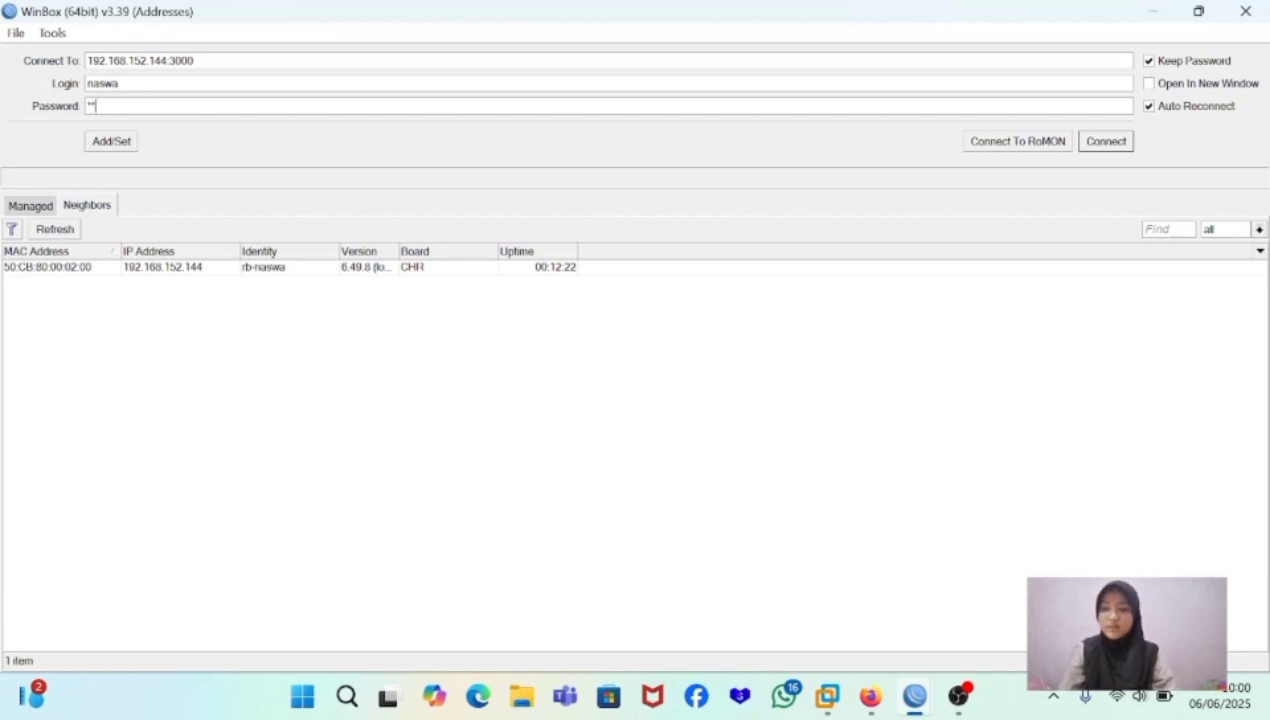
- Try to connect to the neighbor router at 192.168.152.144 without a custom port, and cancel the attempt
click(168, 268)
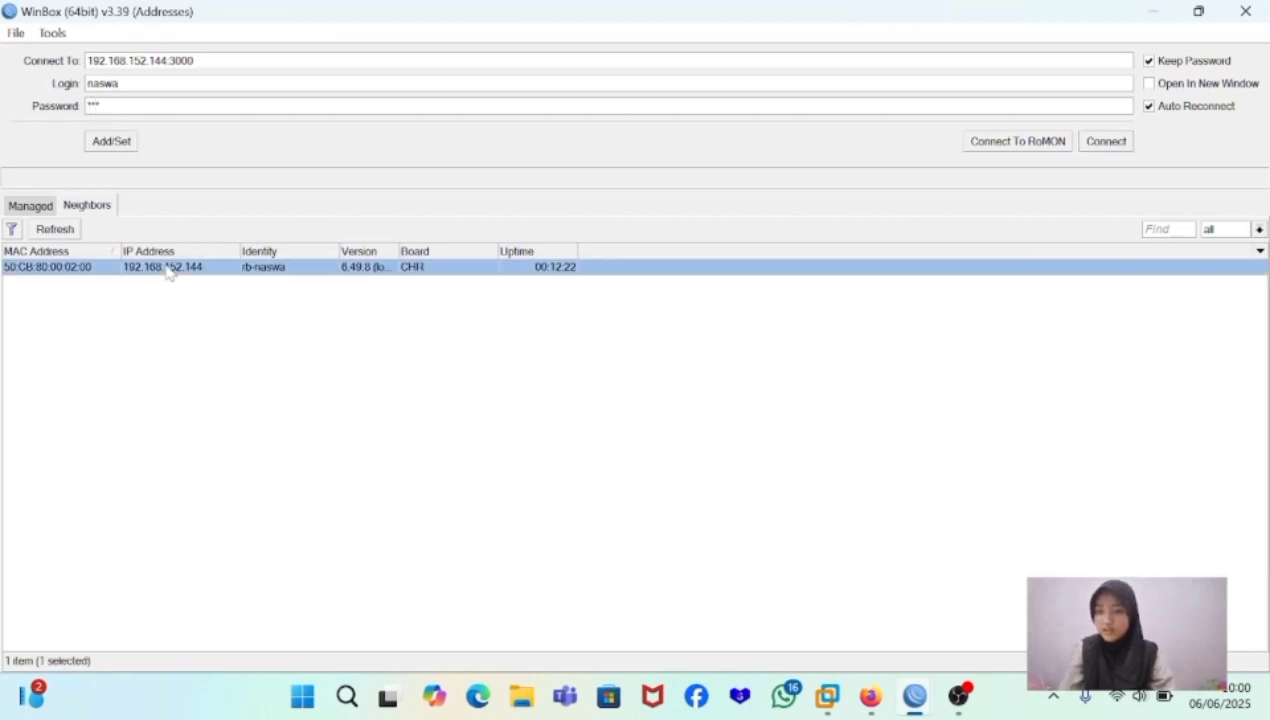
click(1098, 145)
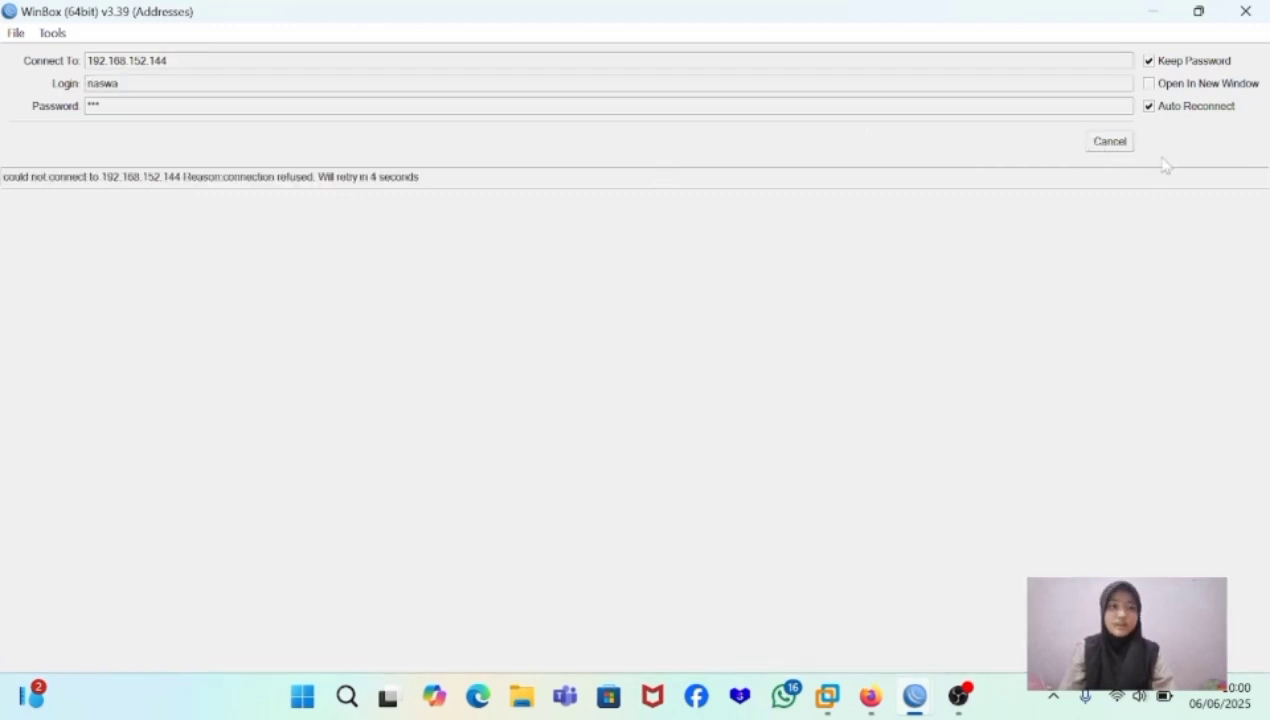
click(1121, 148)
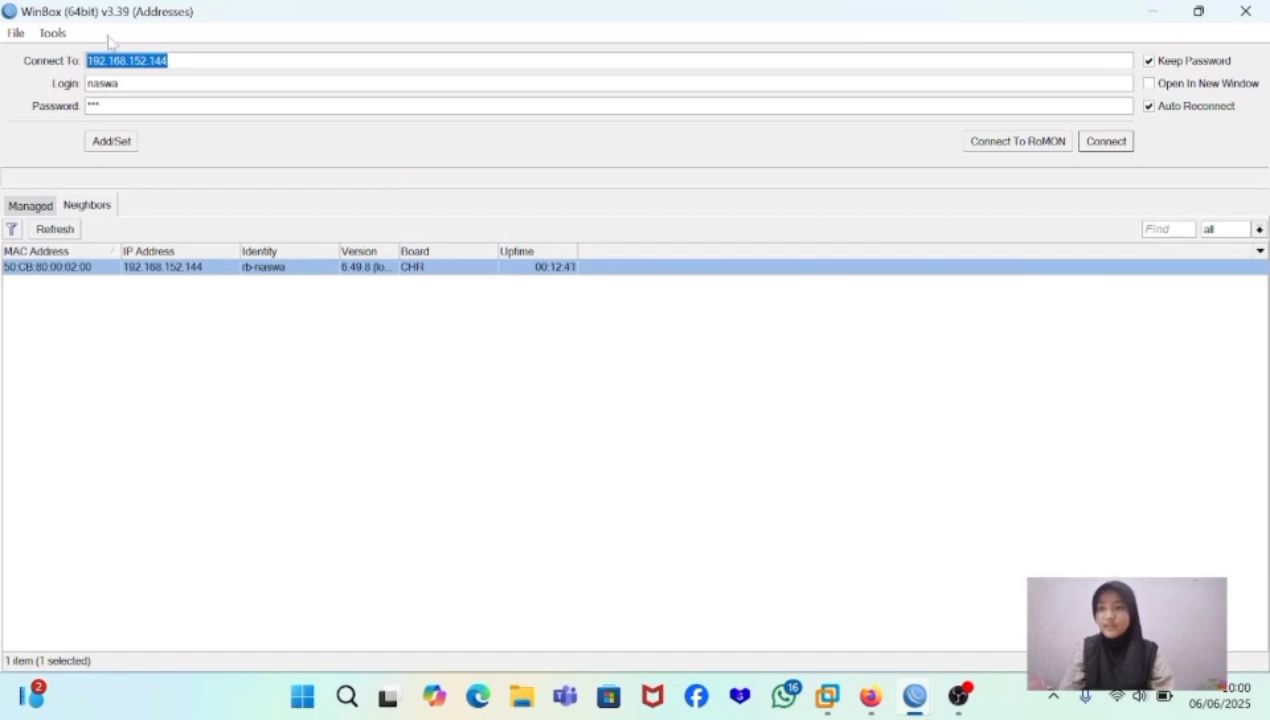
- Connect to 192.168.152.144:3000 with the new user's login, and close that session window
click(167, 60)
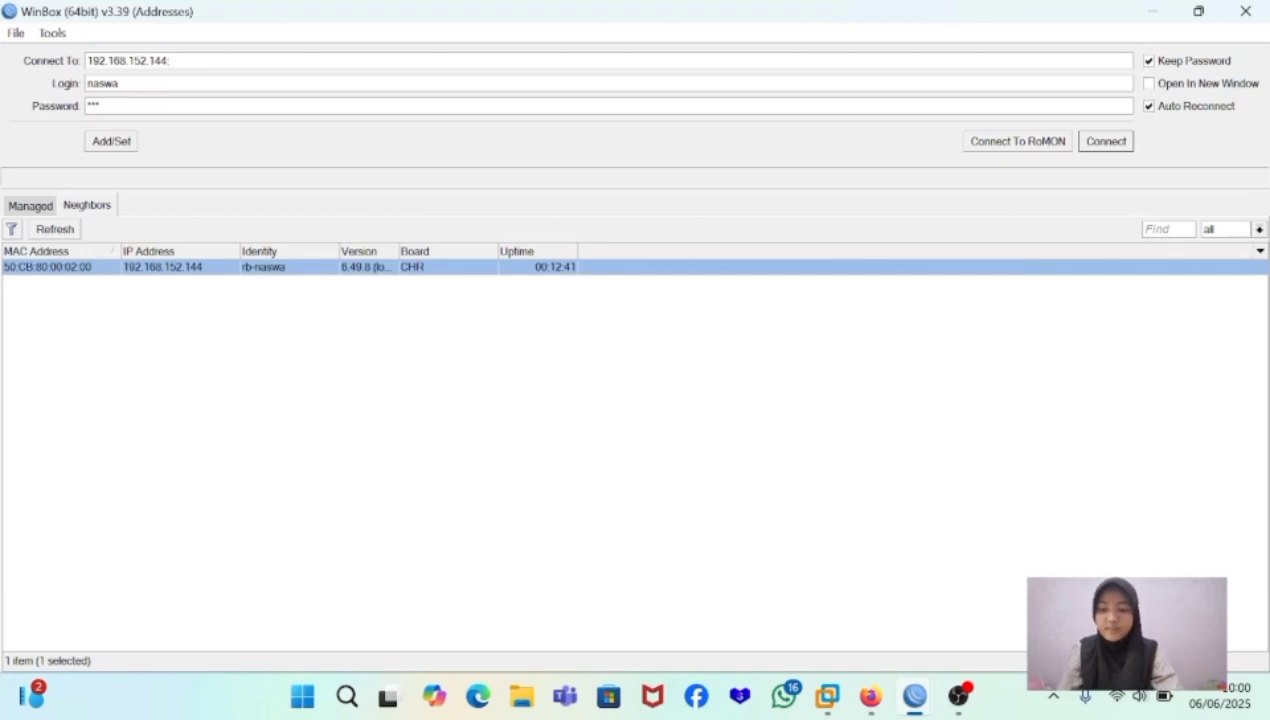
text(:300)
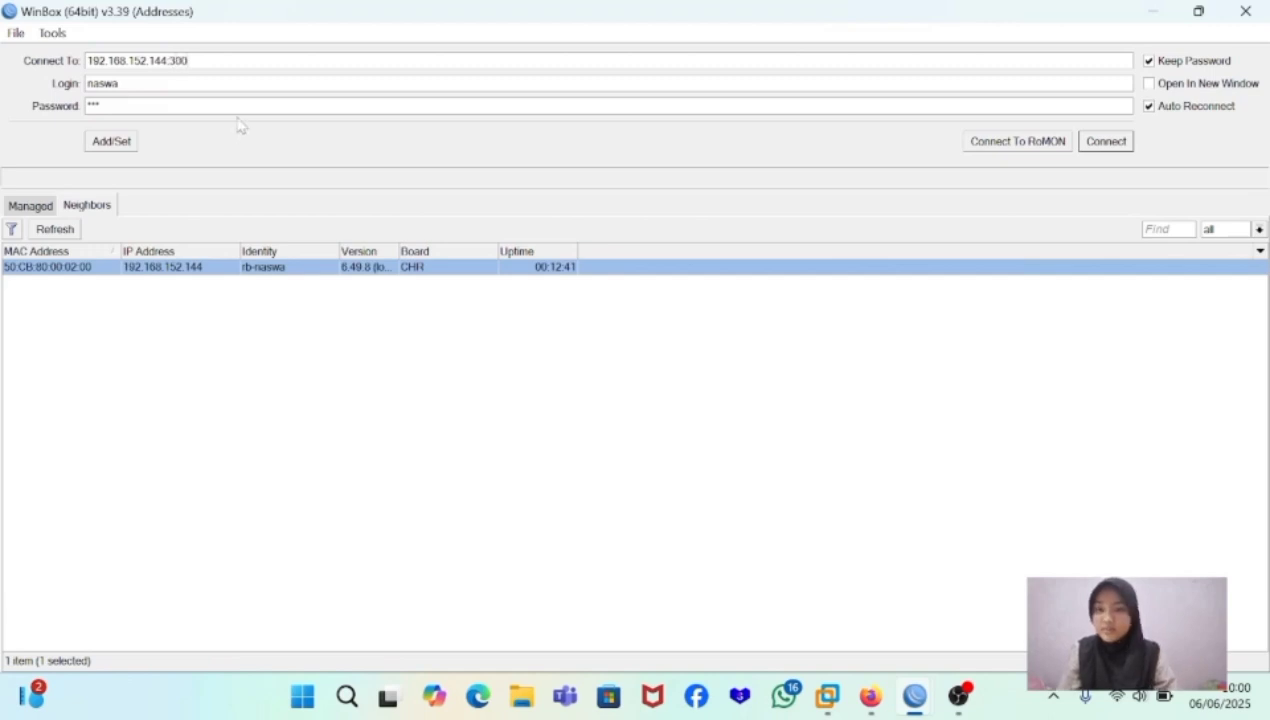
text(0)
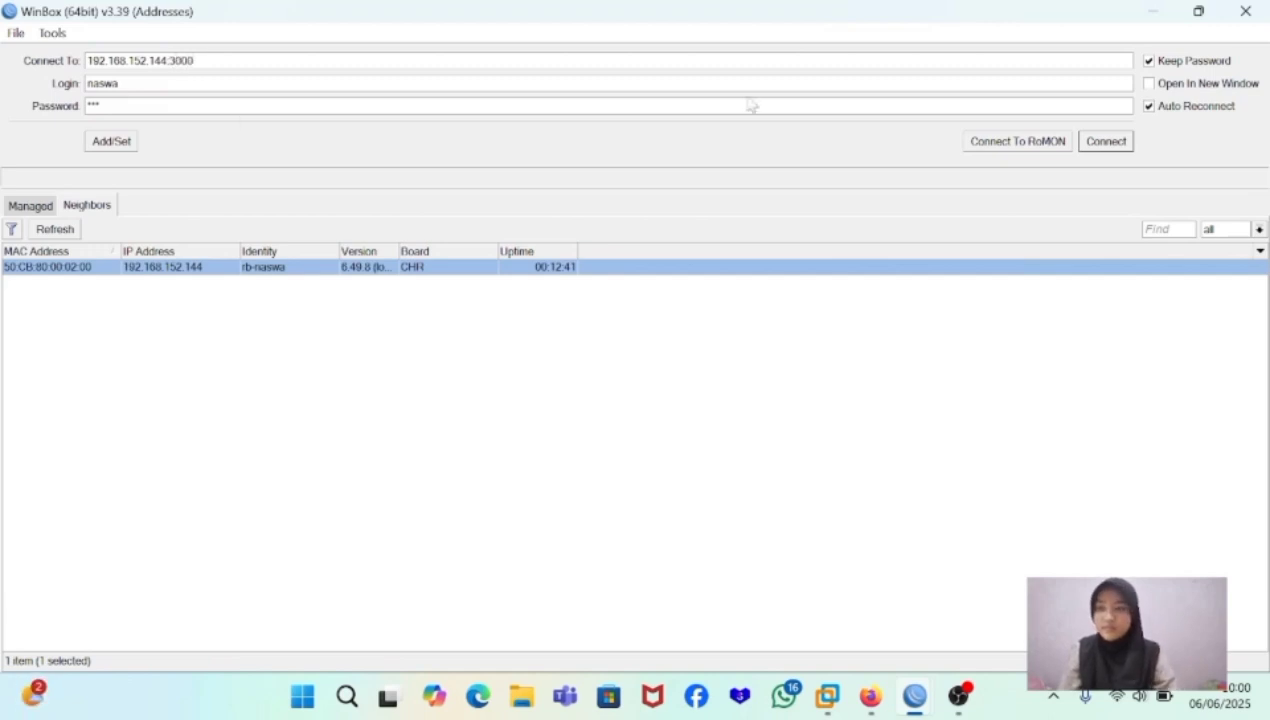
click(1104, 142)
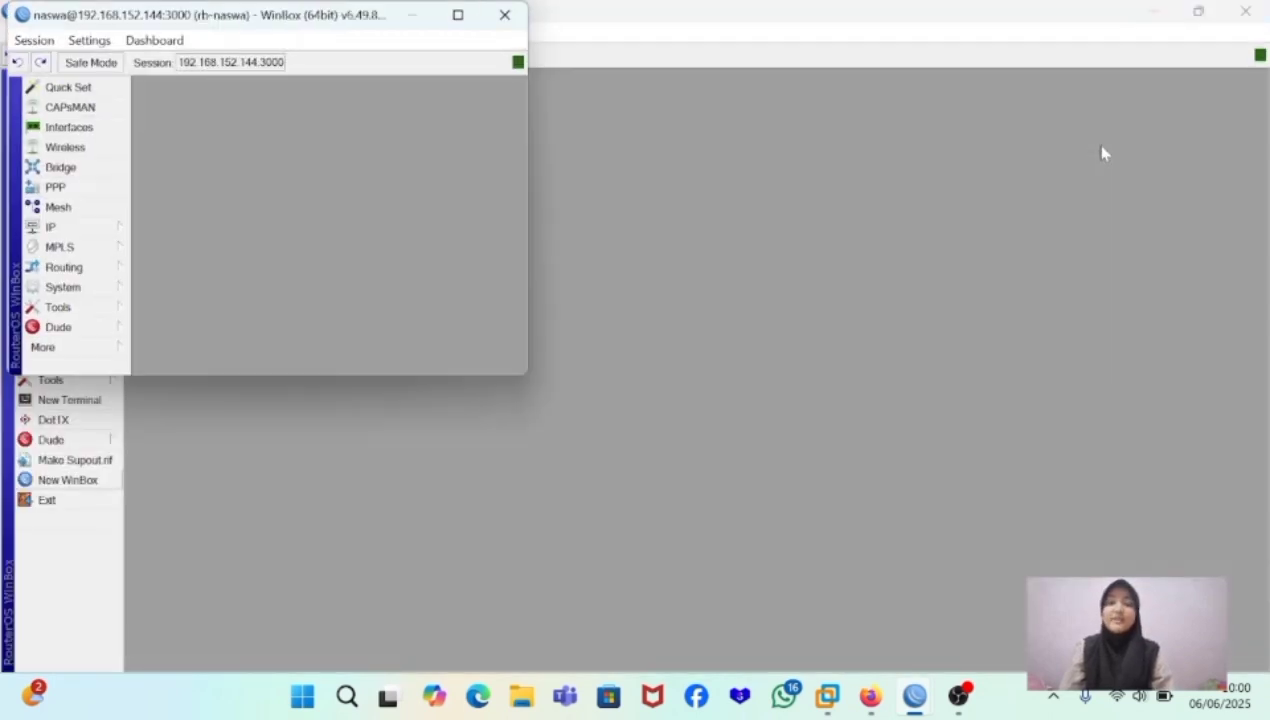
click(509, 17)
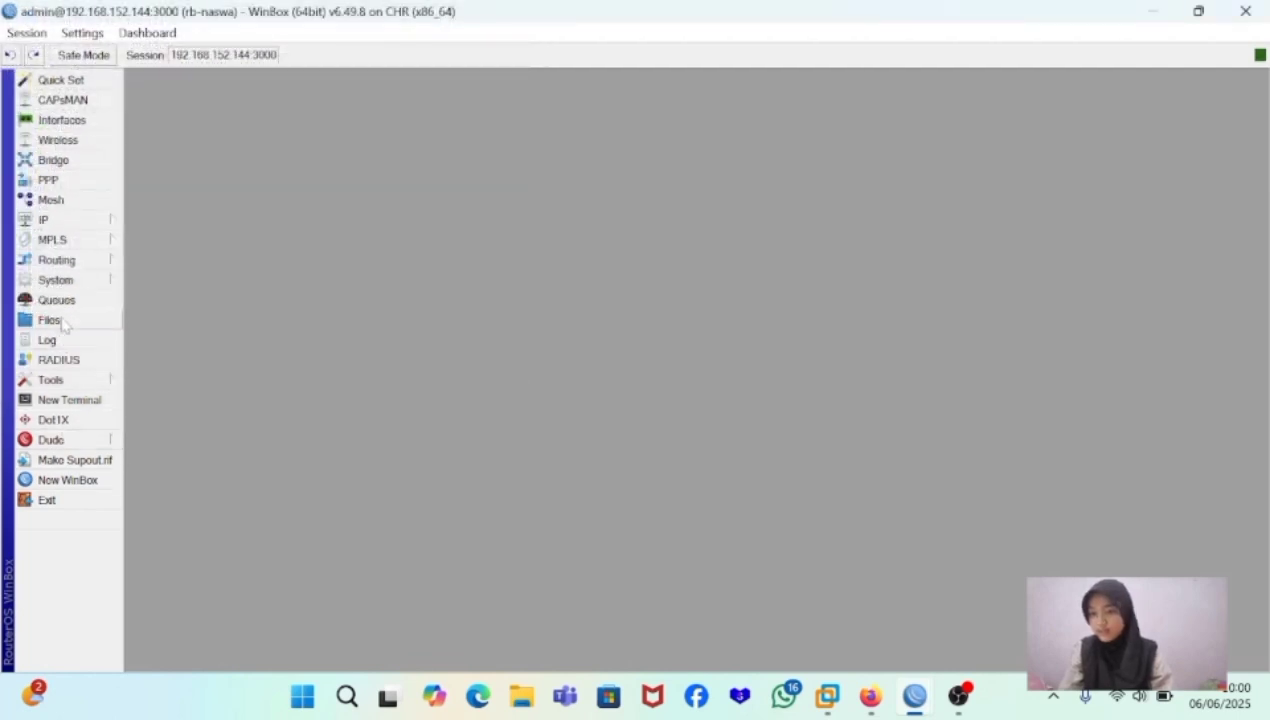
- Start a new user in the system user list, named after the first user with suffix 2, in the read group
click(62, 288)
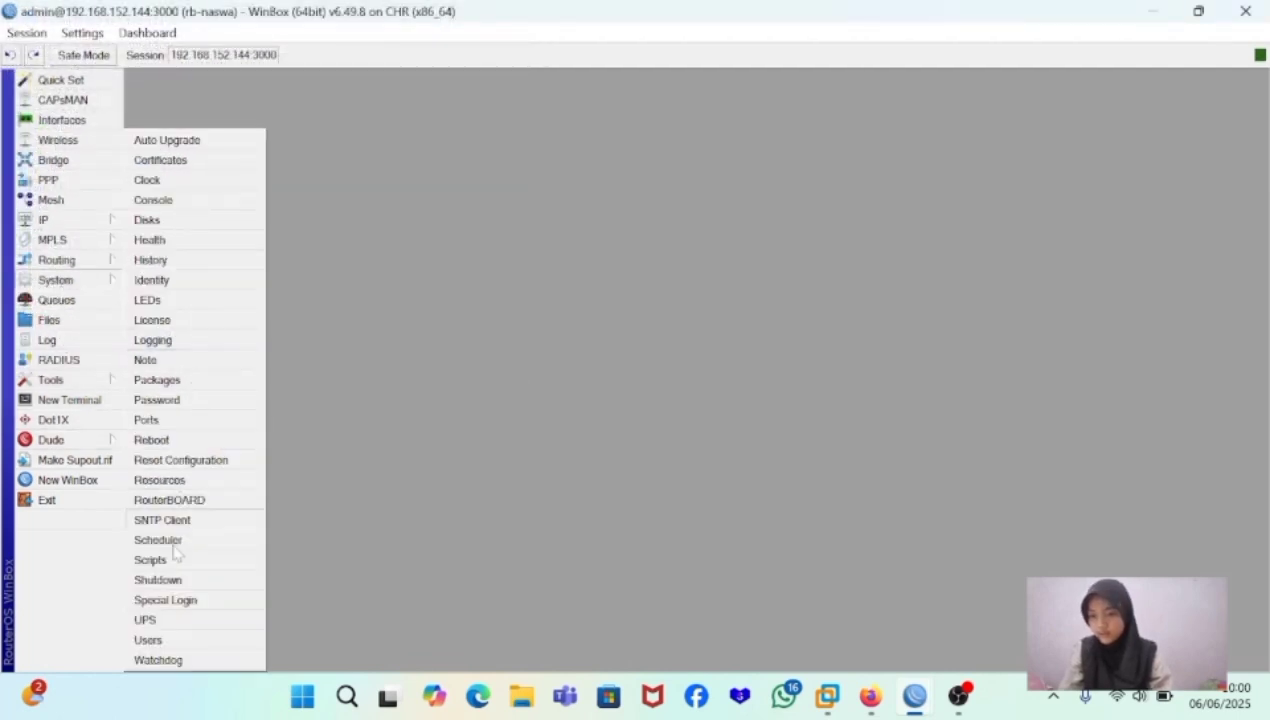
click(166, 641)
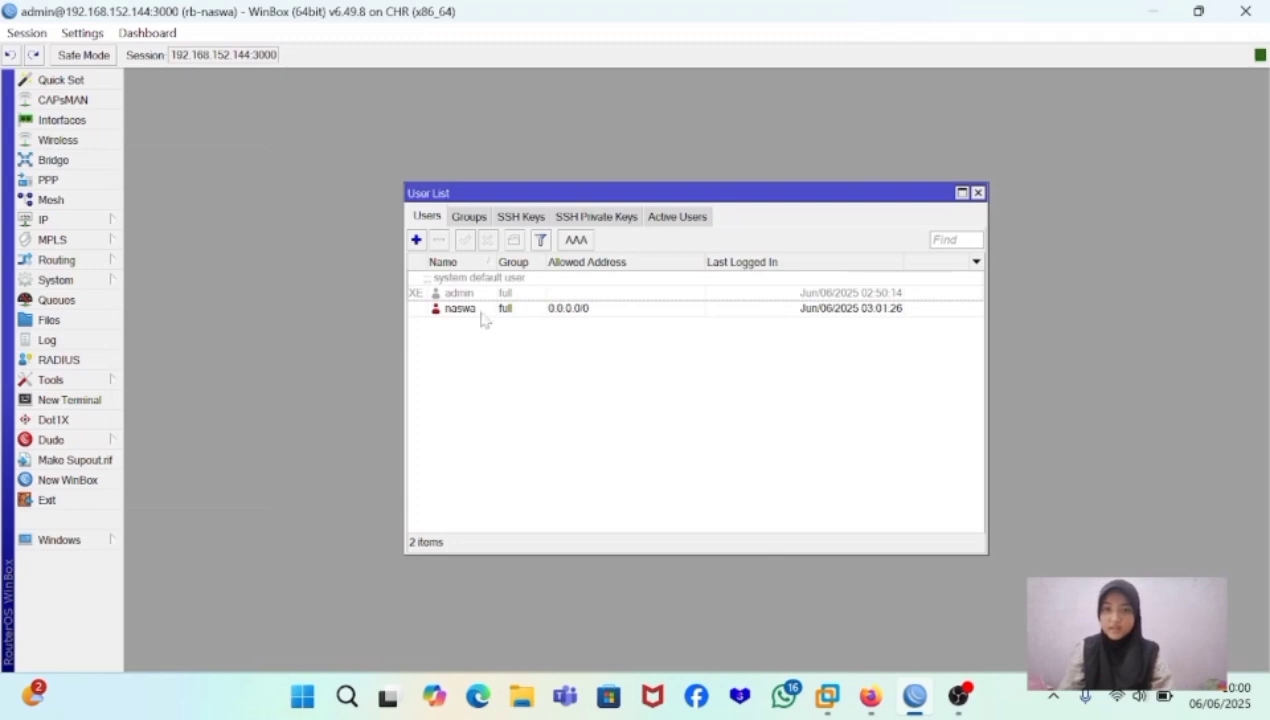
click(415, 240)
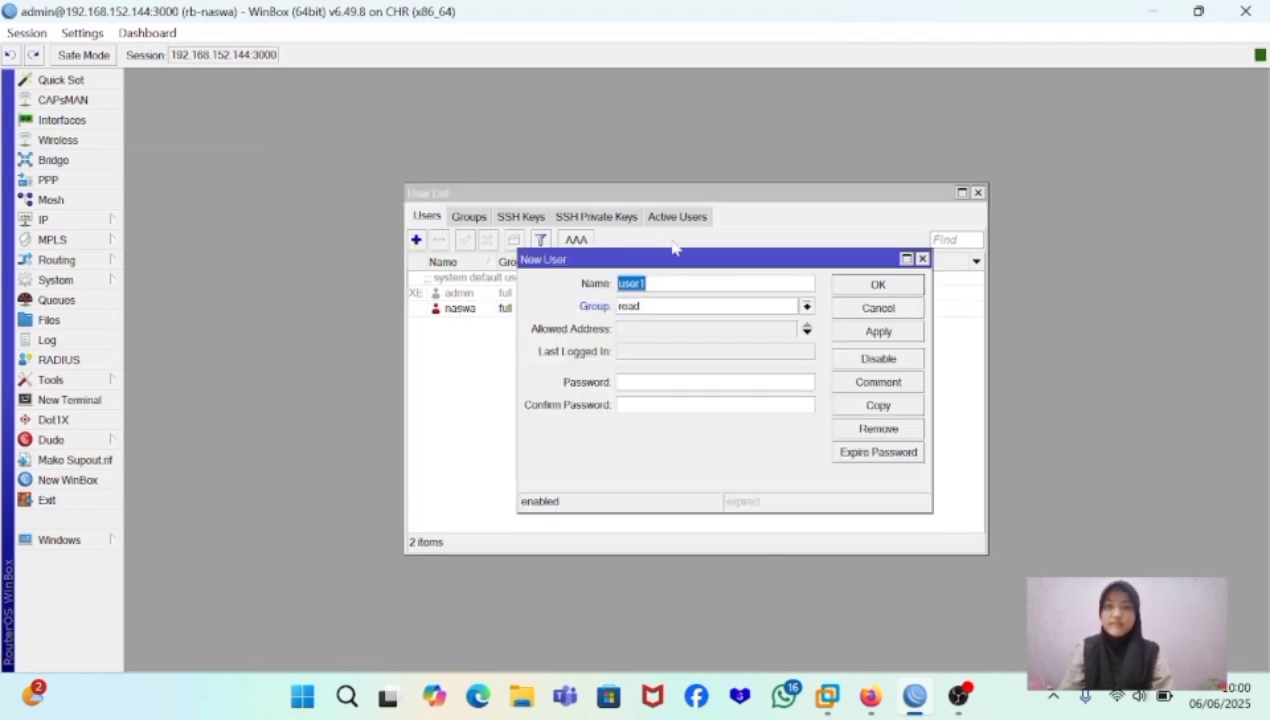
click(645, 283)
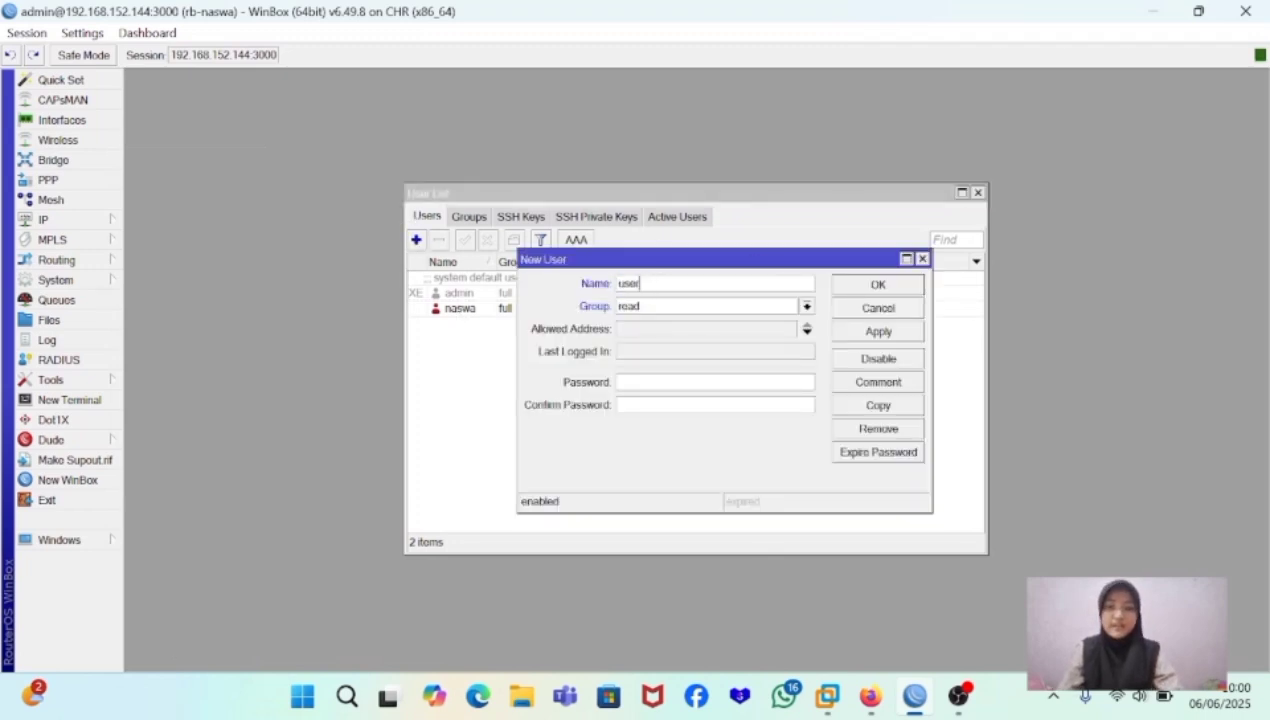
key(BackSpace)
key(BackSpace)
key(BackSpace)
key(BackSpace)
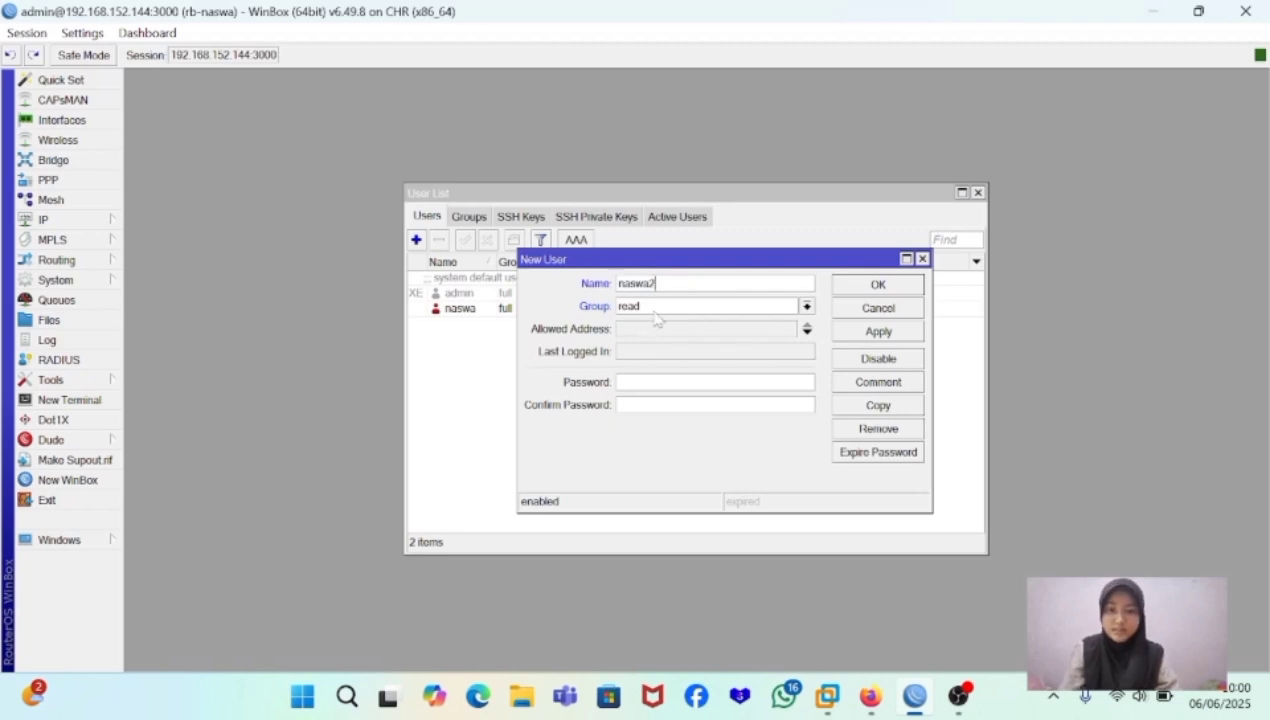
click(810, 307)
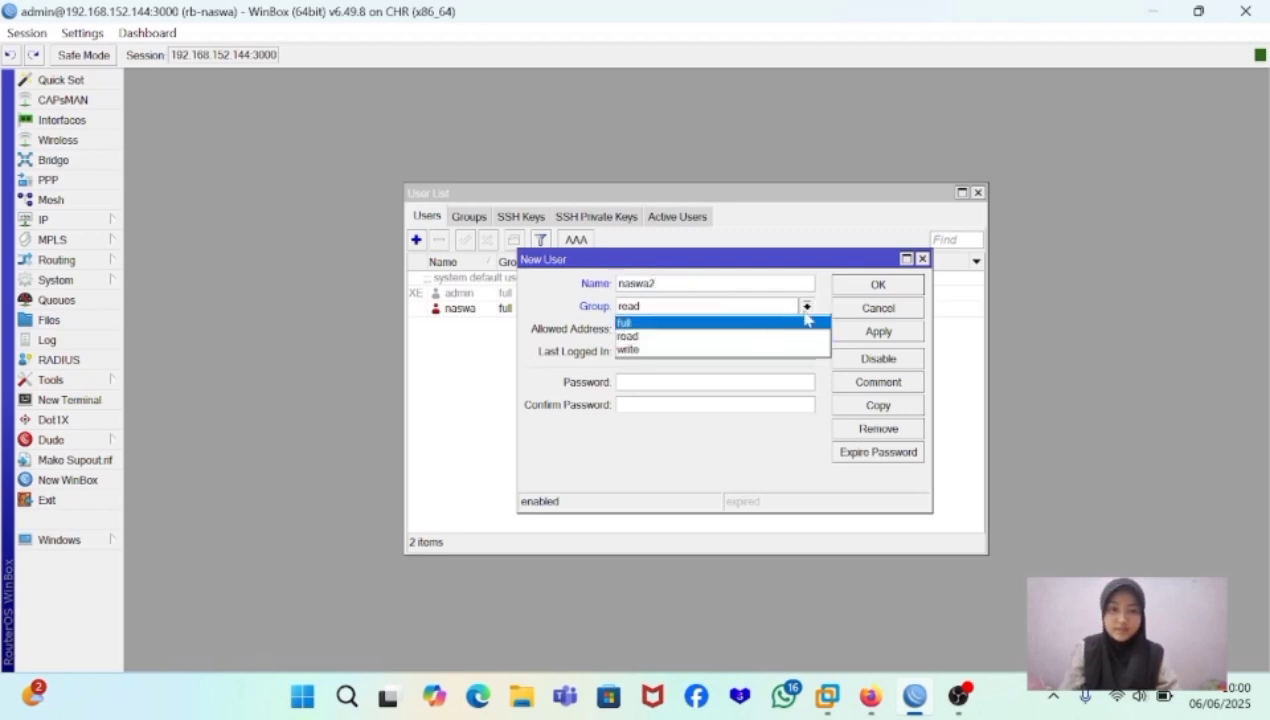
click(806, 310)
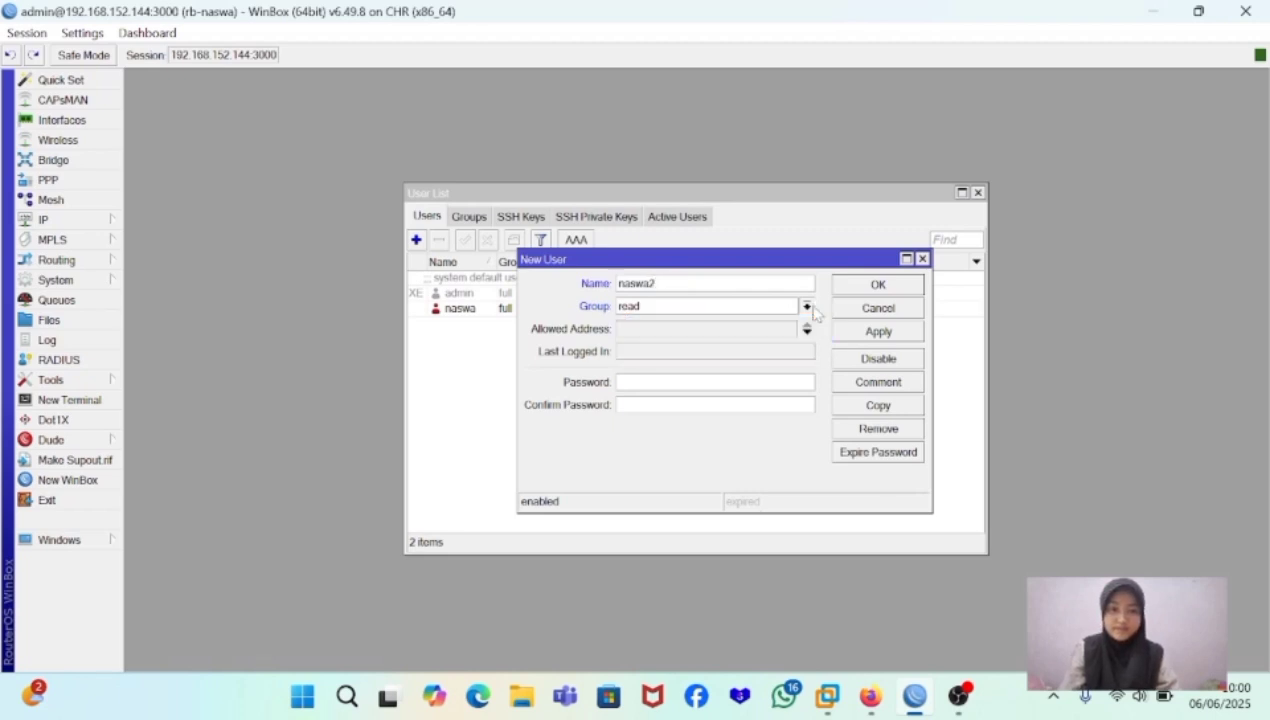
- Set the read user's allowed address to 0.0.0.0/0, enter and confirm its account password, and save the user
click(666, 332)
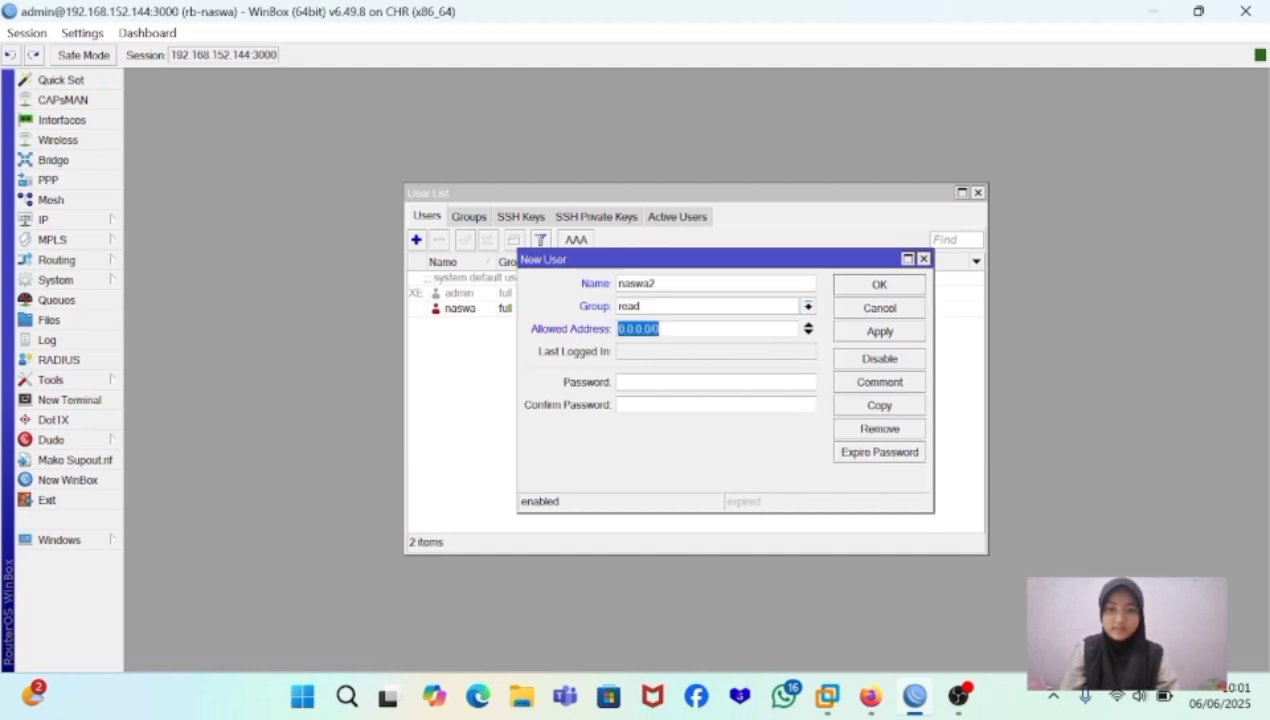
click(664, 331)
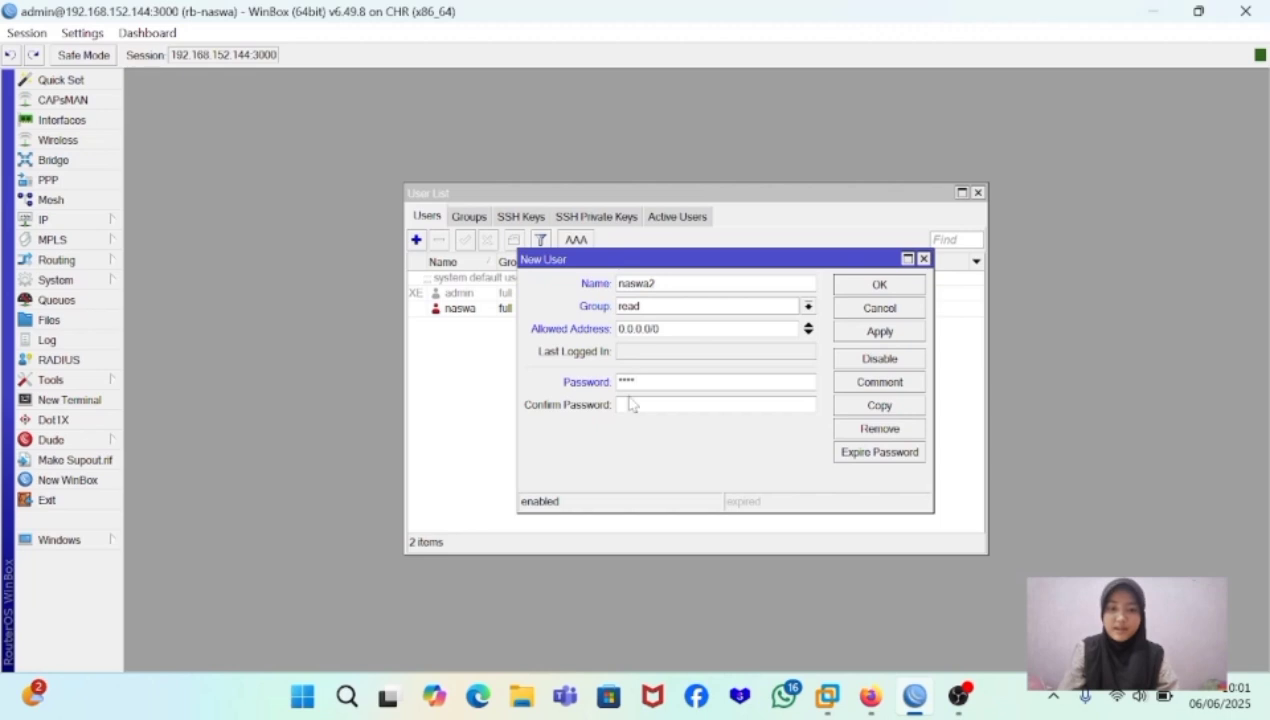
key(Tab)
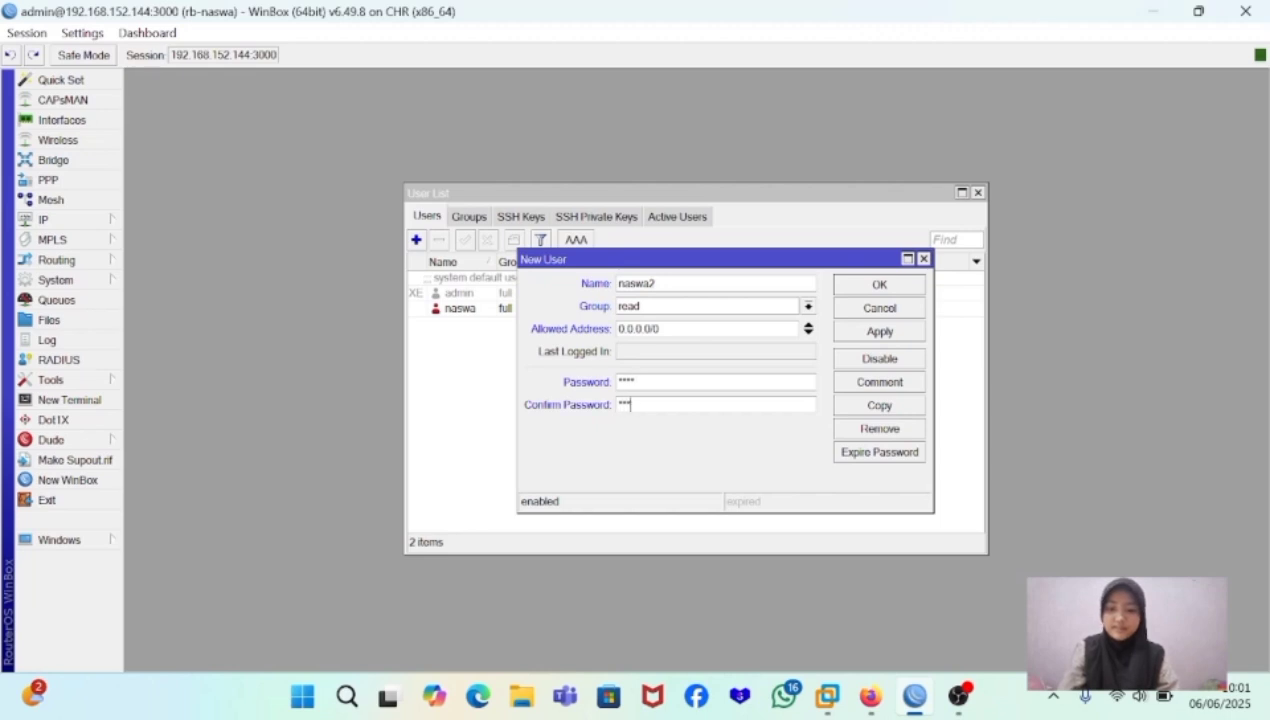
click(893, 338)
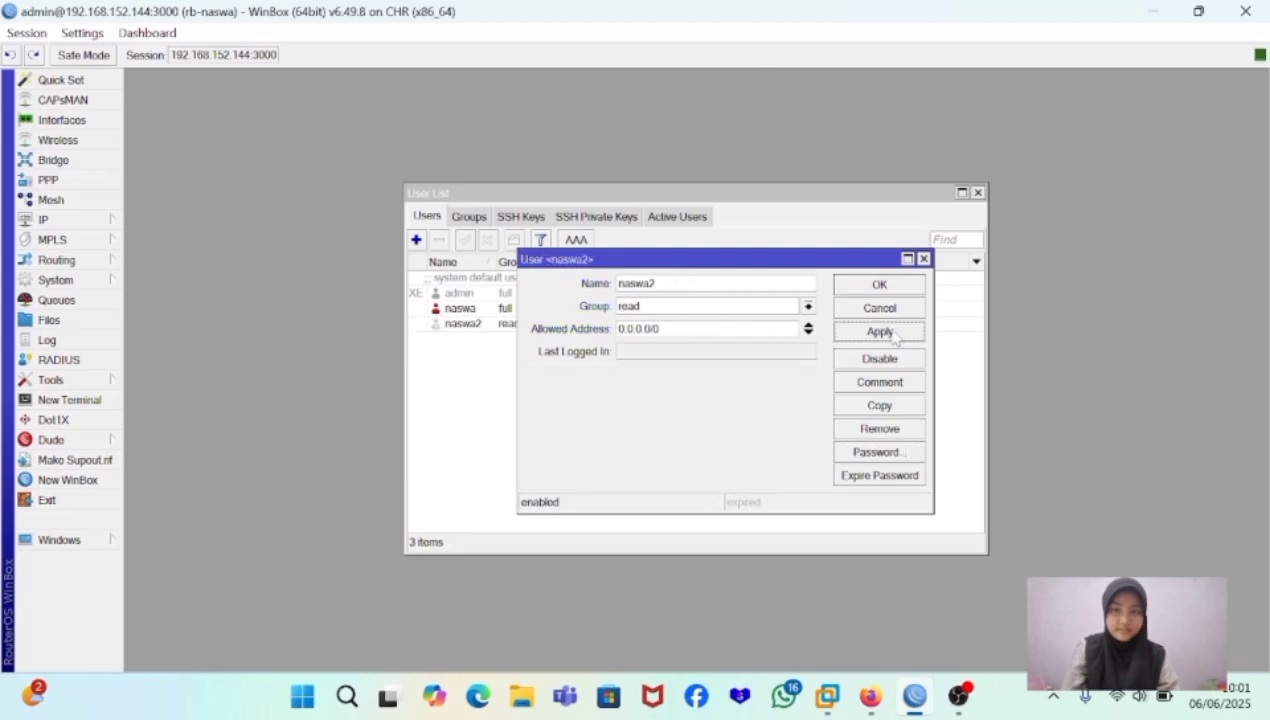
click(895, 287)
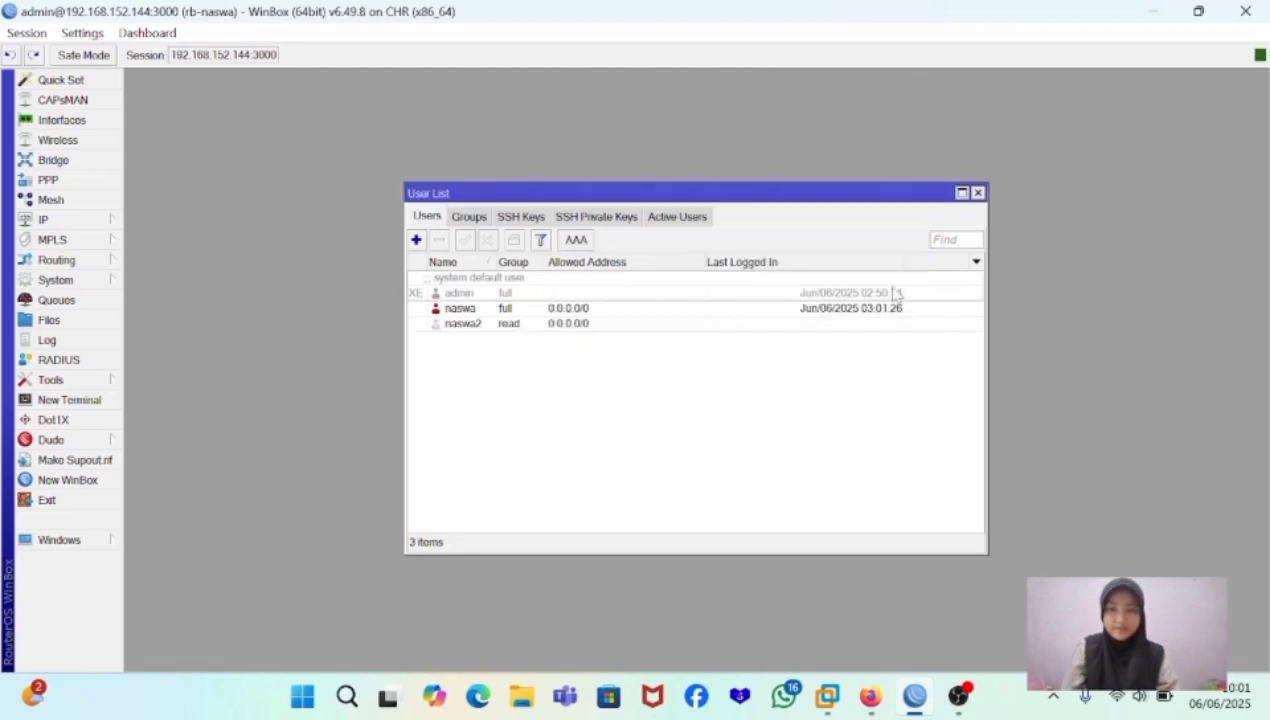
click(611, 327)
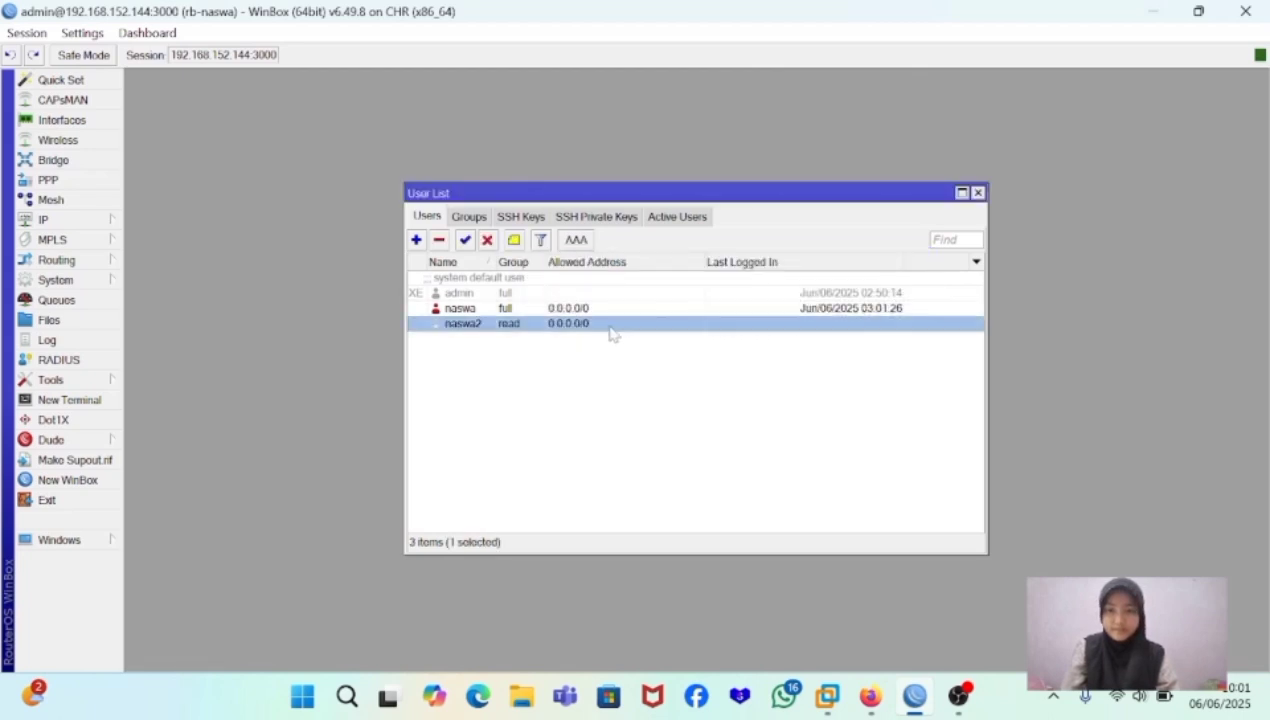
click(635, 361)
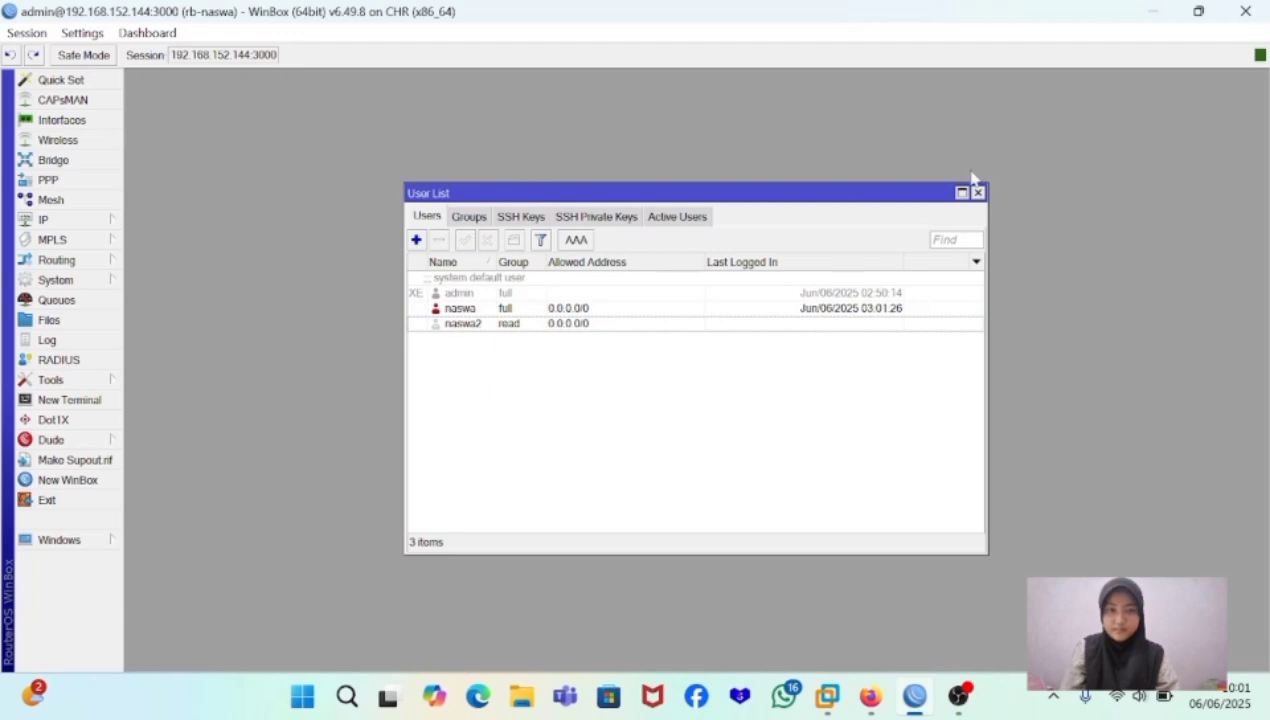
- Launch a new WinBox connection window and connect to 192.168.152.144:3000 with the read user's name and account password
click(37, 484)
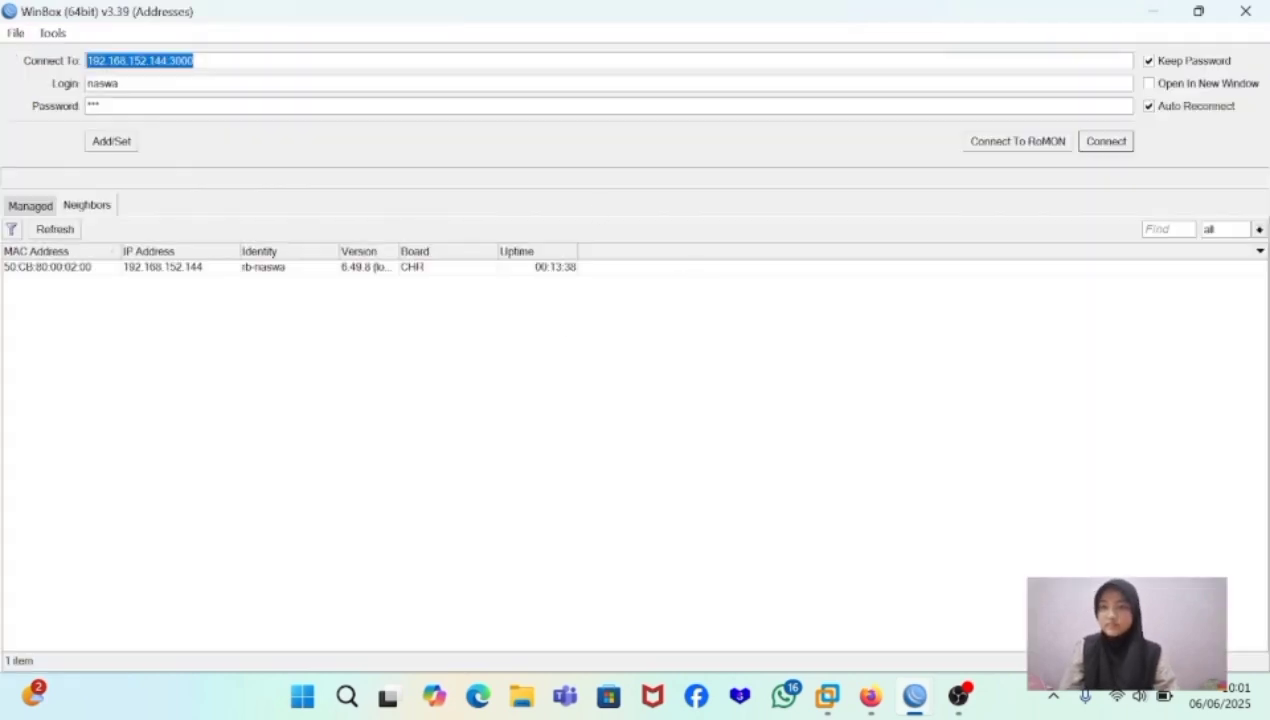
click(100, 106)
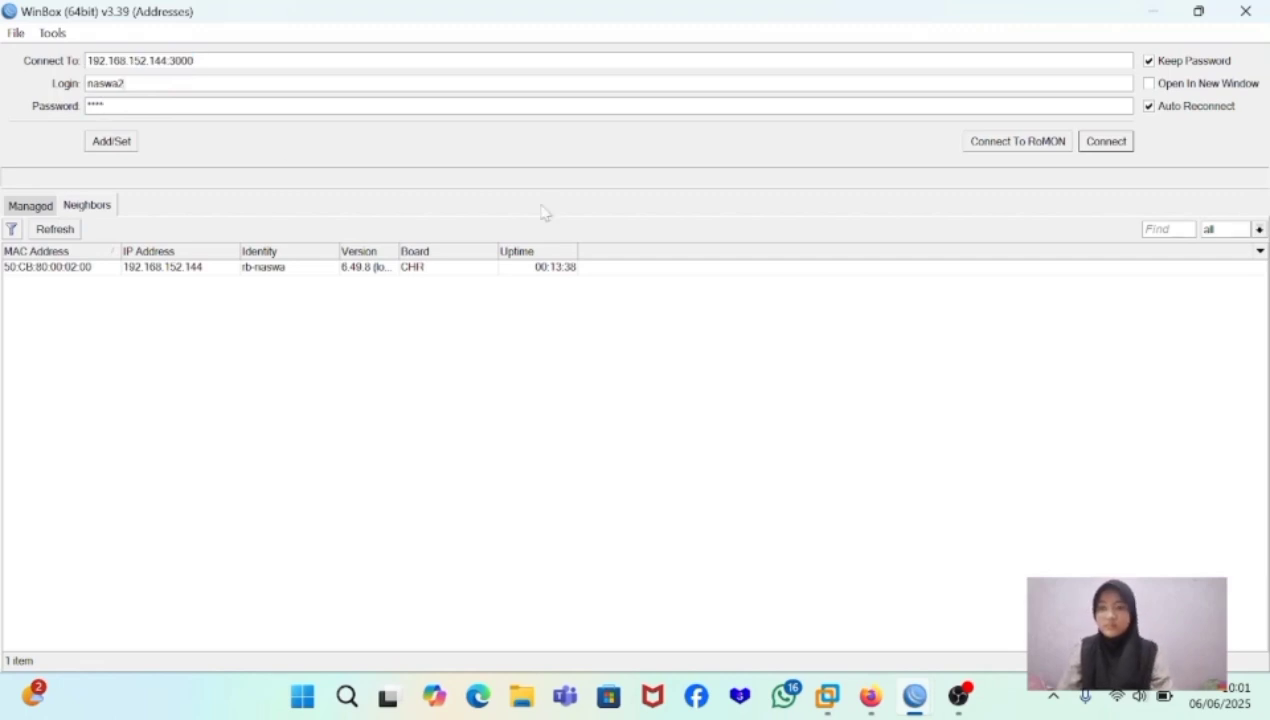
click(1090, 141)
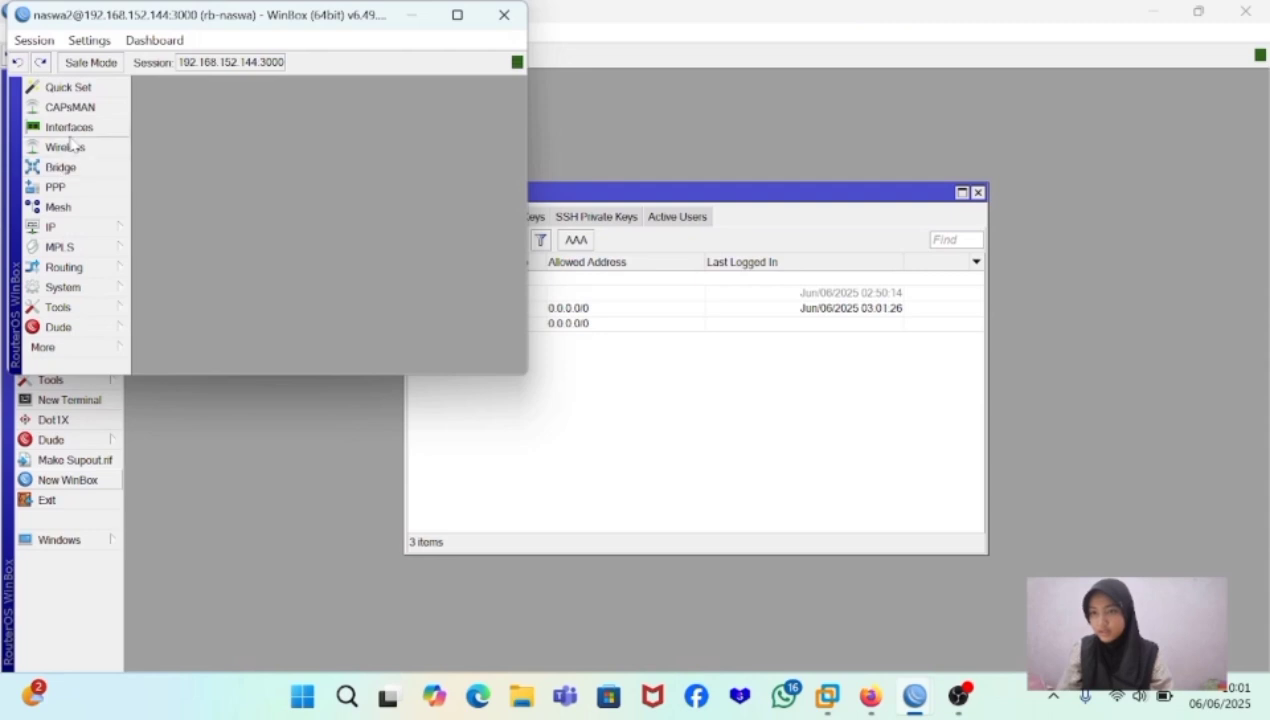
- Check the IP address list in the read user's session, and close that session window
click(64, 230)
click(203, 200)
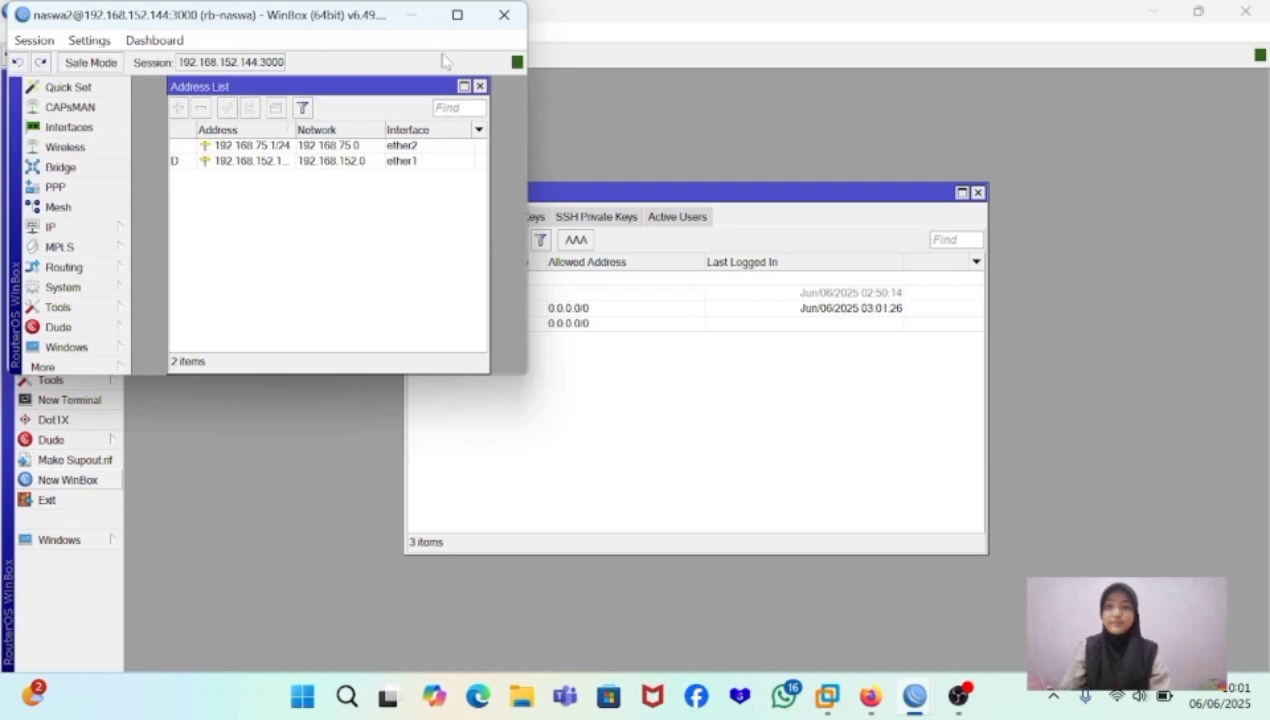
click(502, 22)
- Start another new user, named after the first user with suffix 3, and assign it to the write group
click(415, 240)
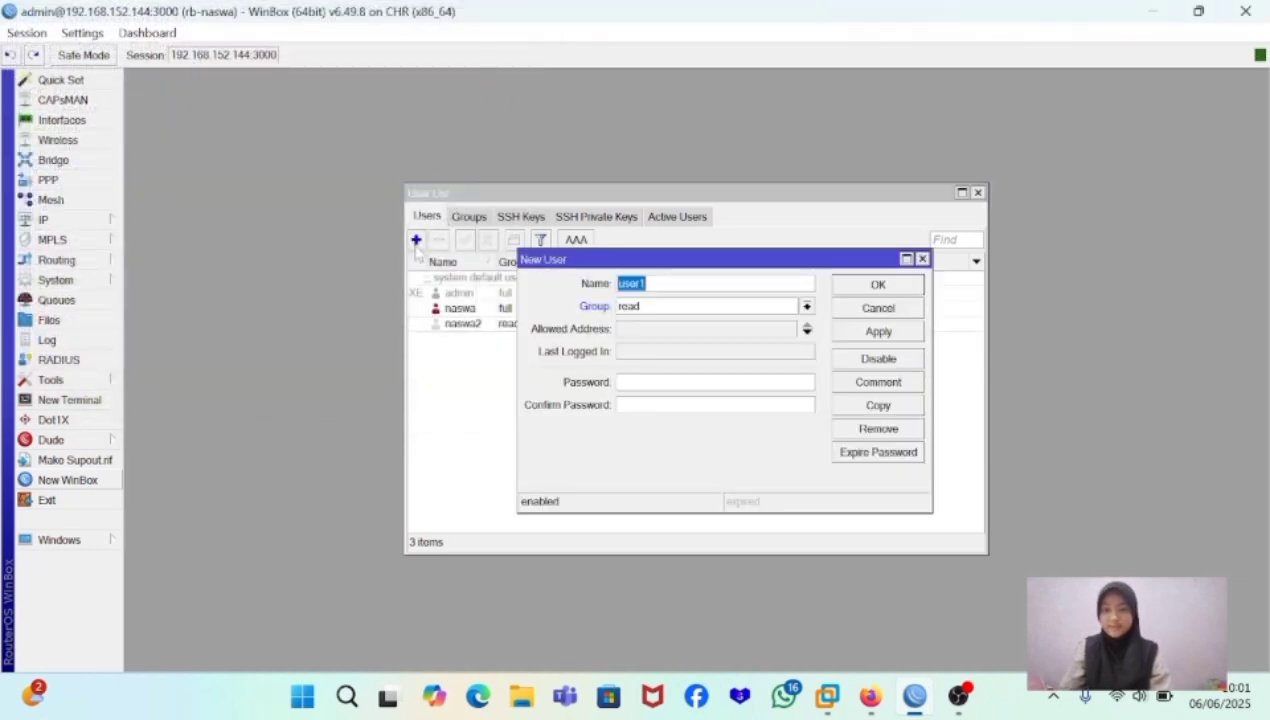
text(n)
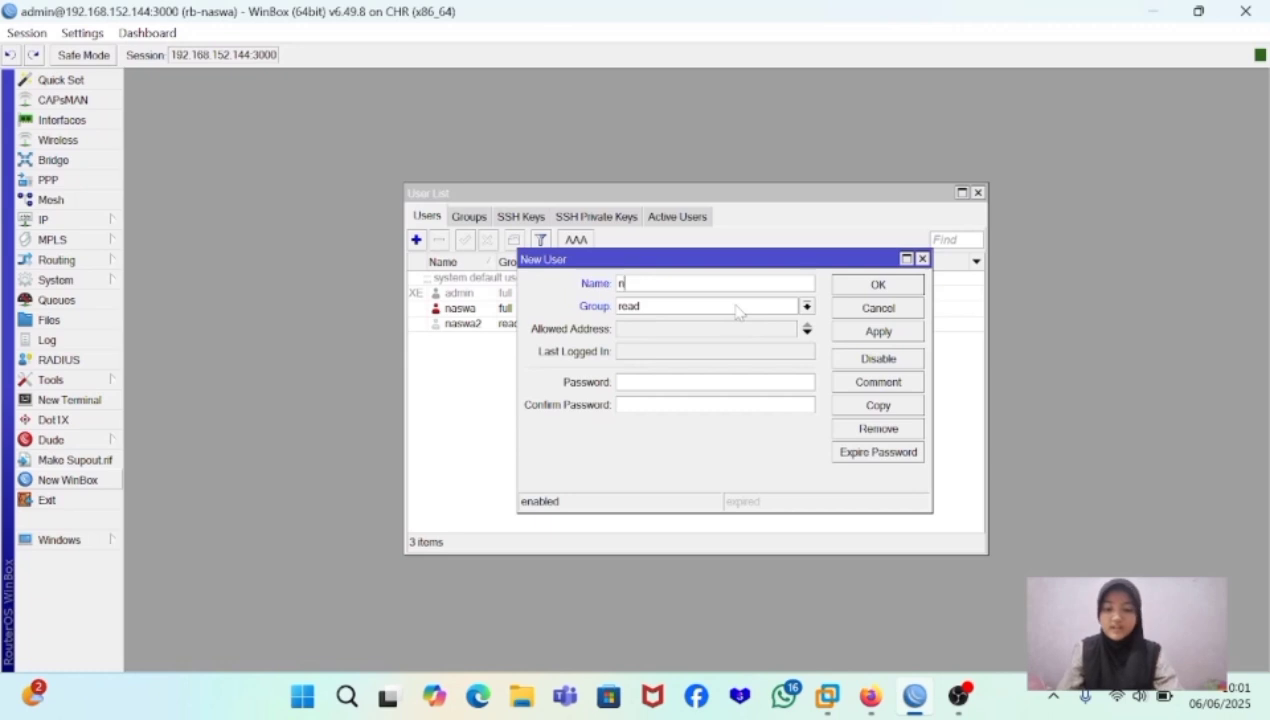
text(aswa3)
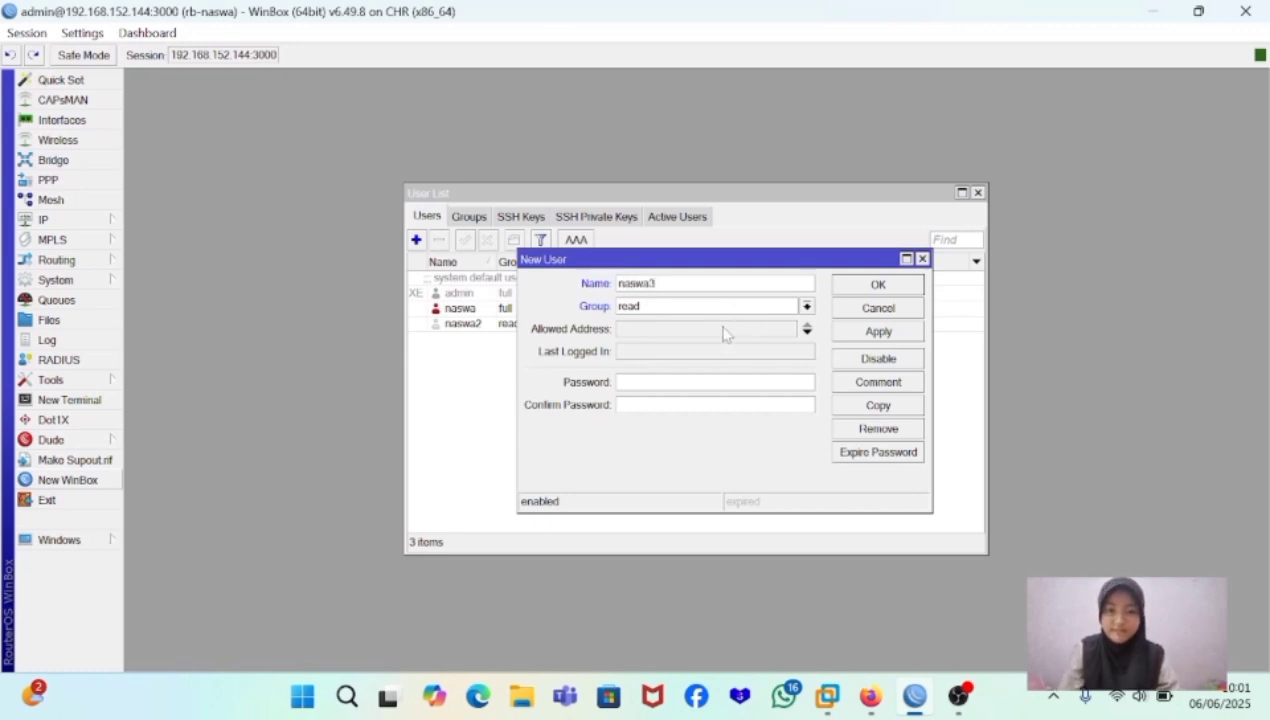
click(806, 307)
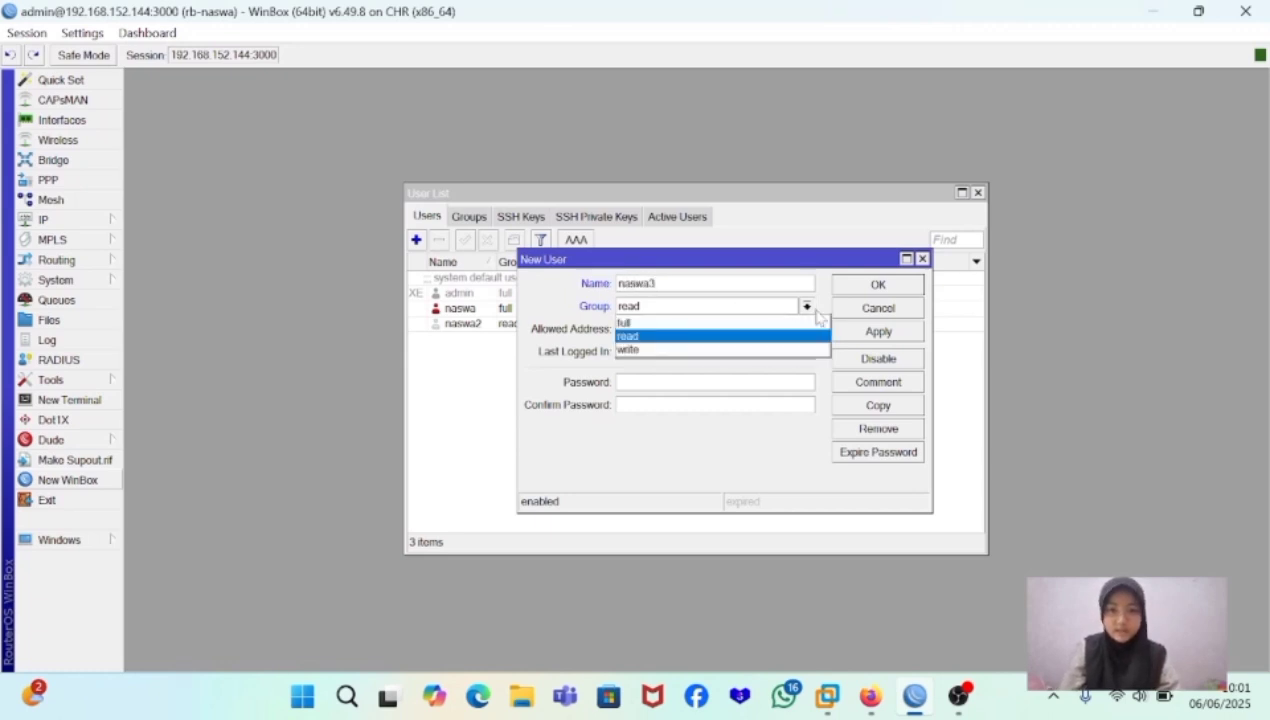
click(744, 350)
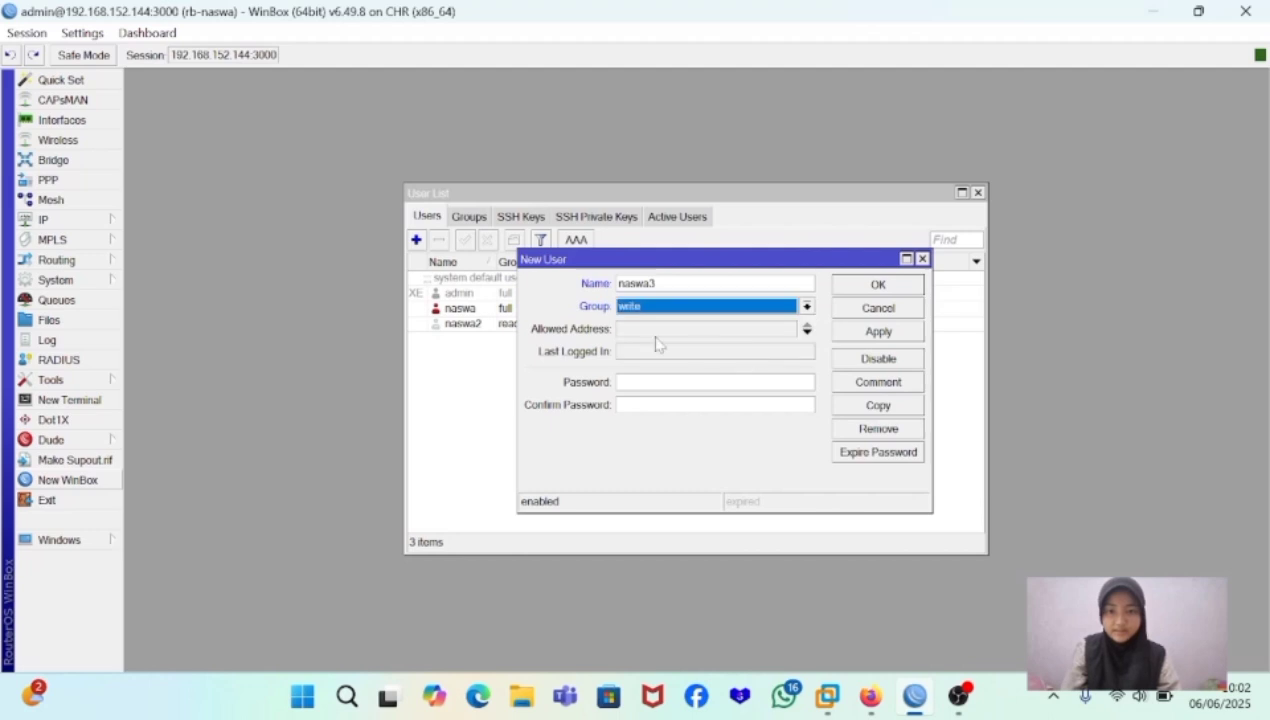
- Set the write user's allowed address to 0.0.0.0/0, enter and confirm its account password, and save the user
key(Tab)
click(634, 381)
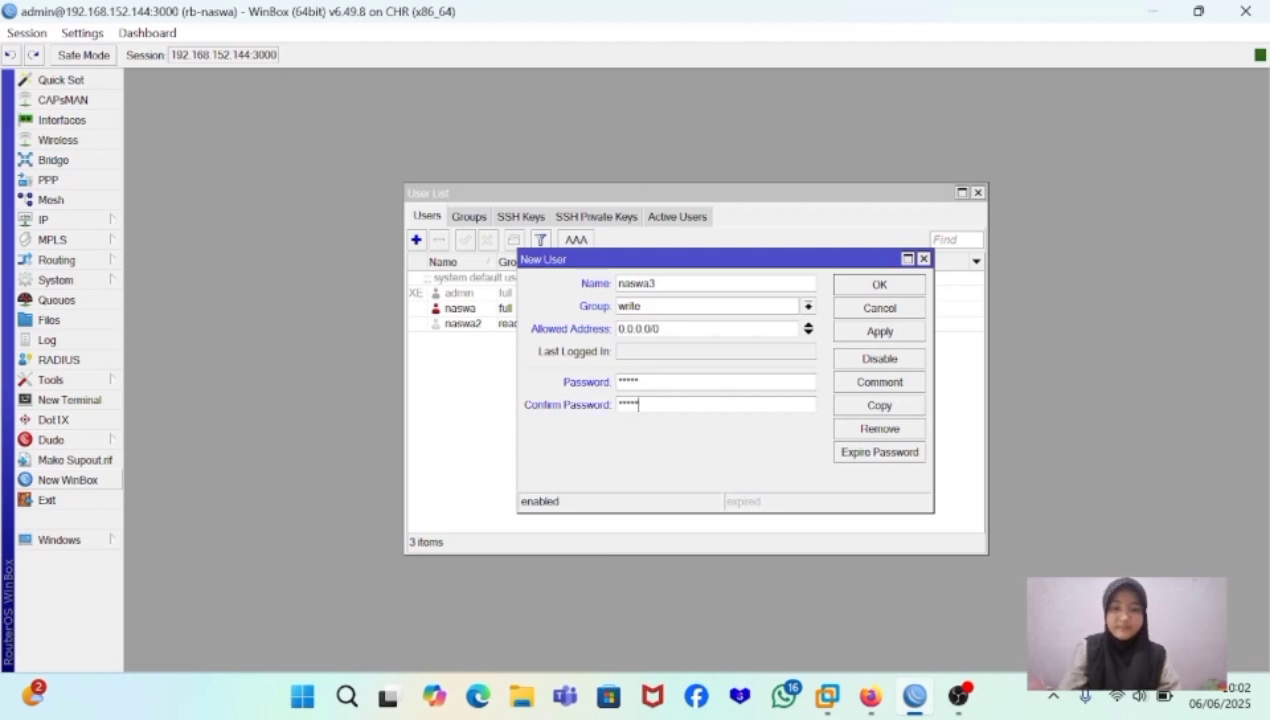
click(888, 333)
click(892, 288)
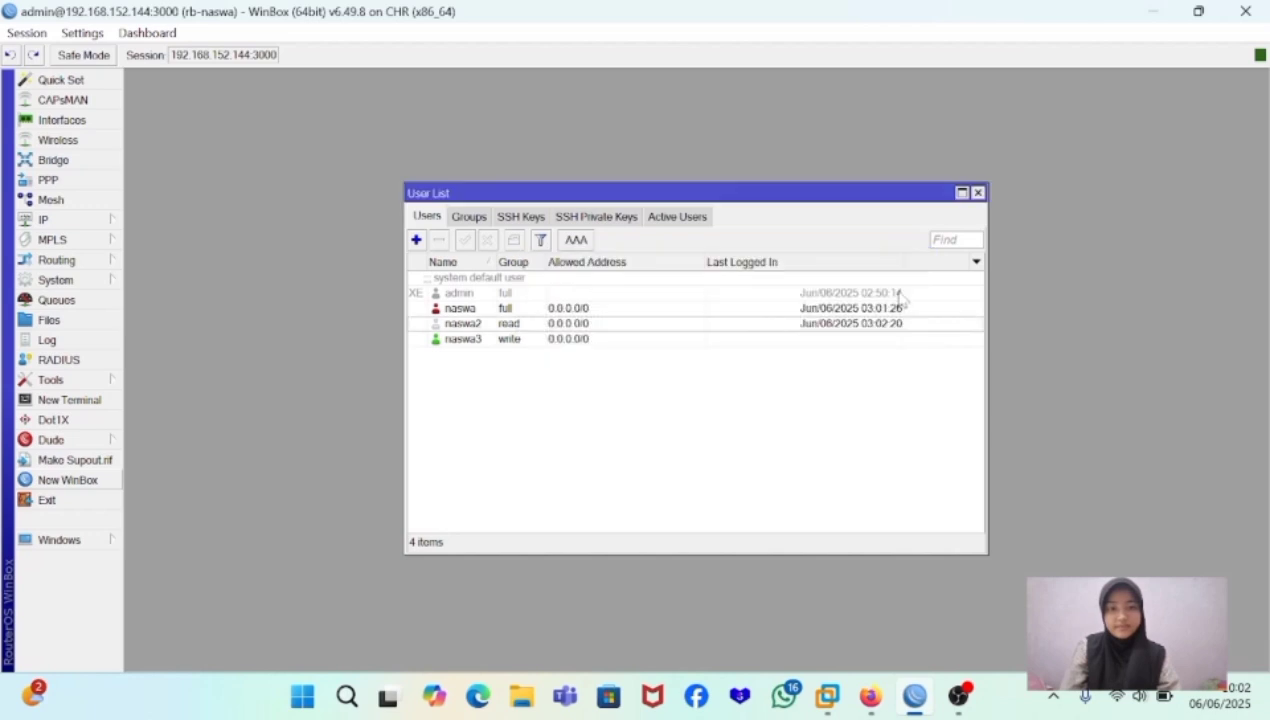
- Connect a new WinBox window to 192.168.152.144:3000 with the write user's name and account password, and open the user list there
click(63, 480)
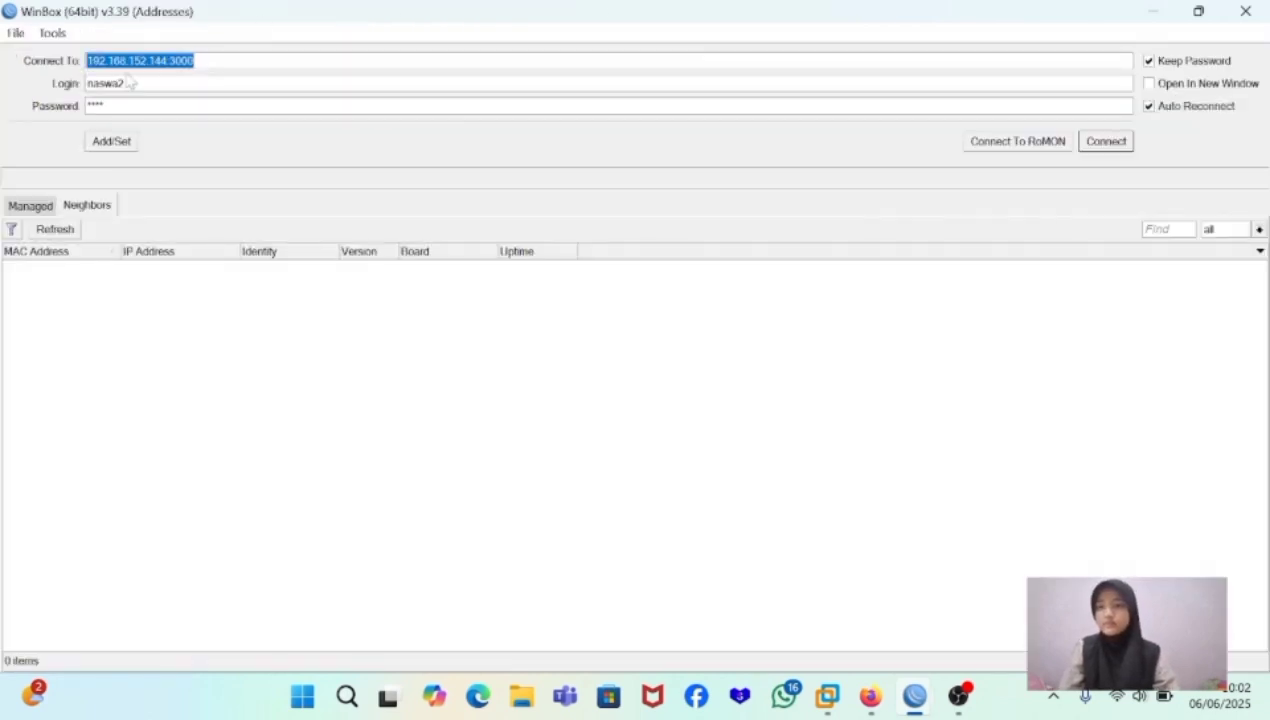
click(127, 83)
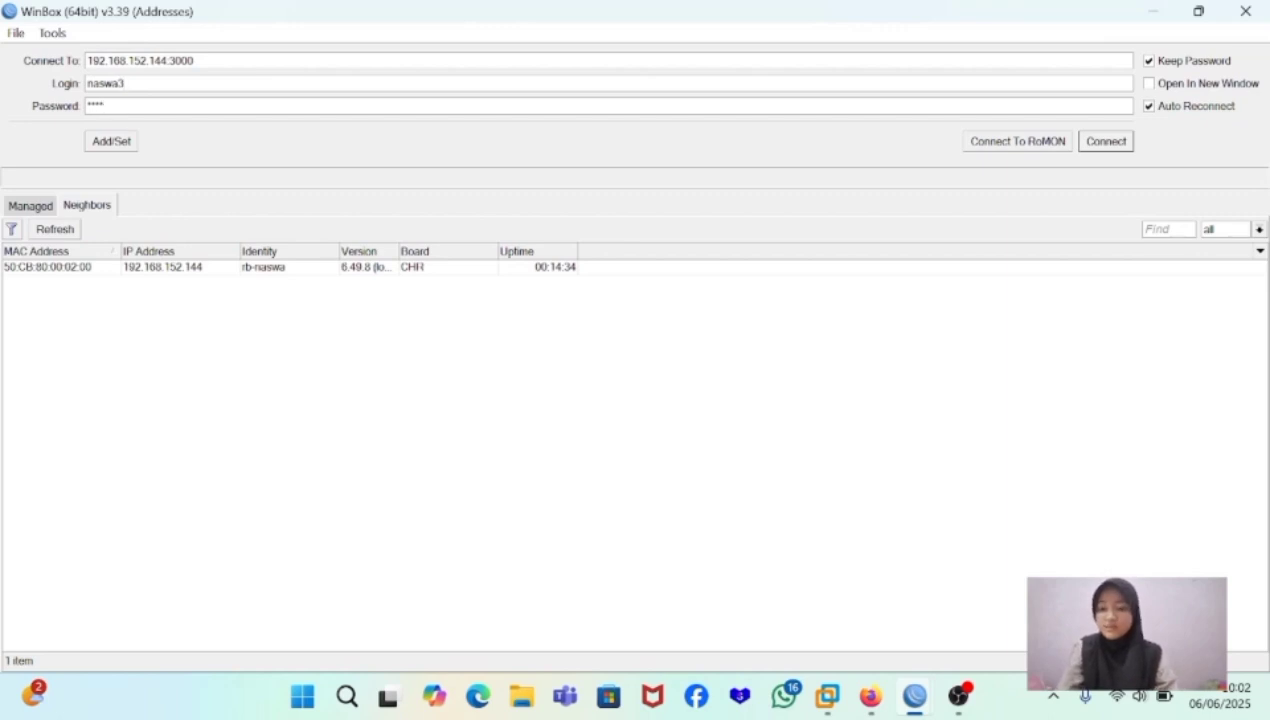
click(1106, 141)
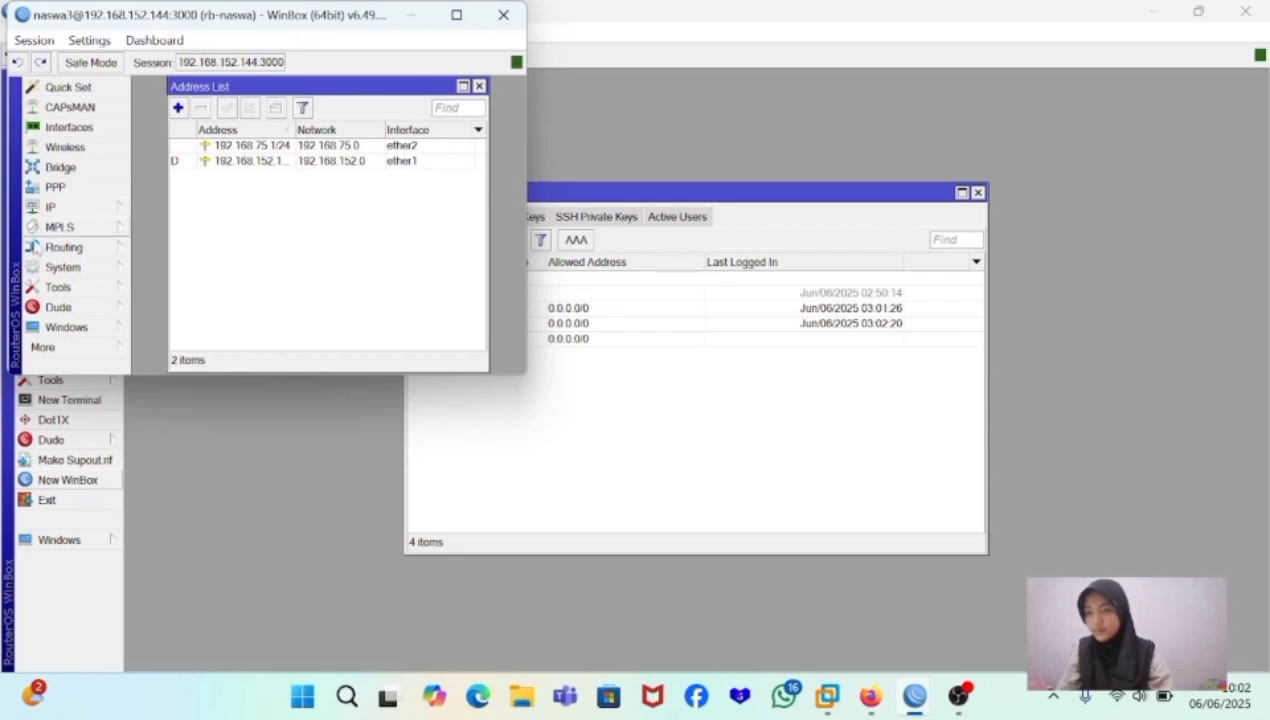
click(69, 271)
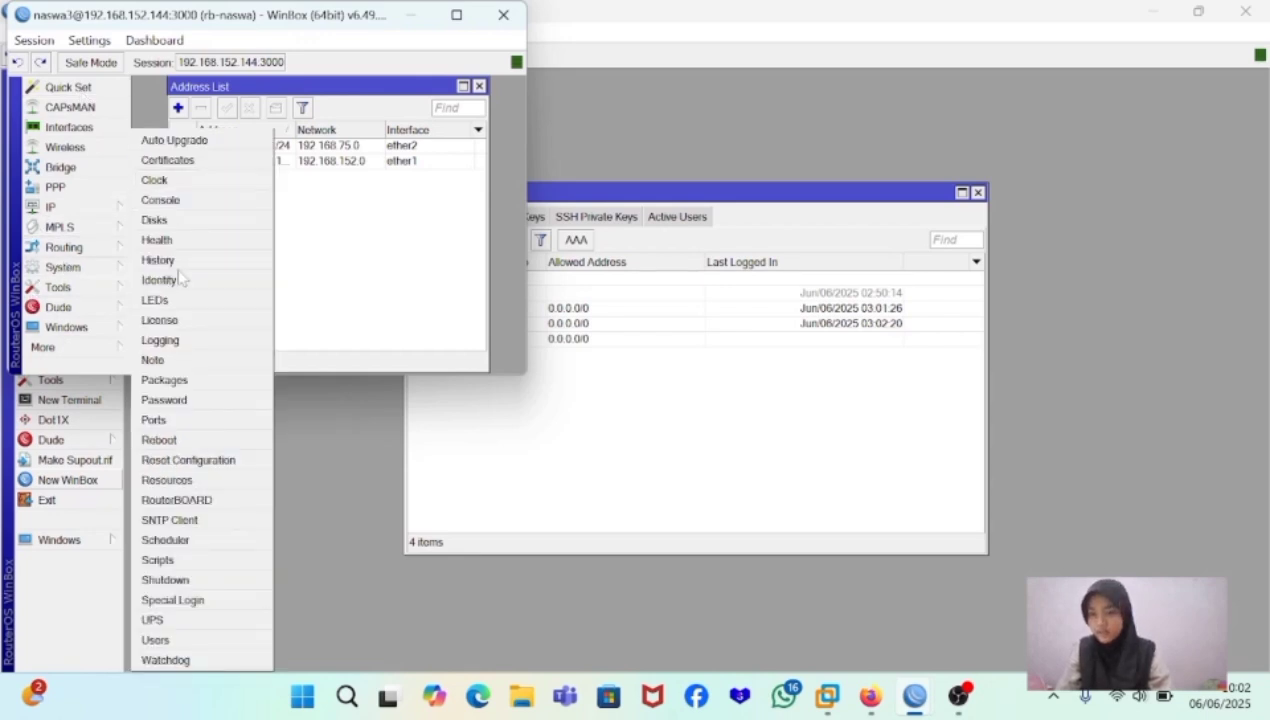
click(156, 640)
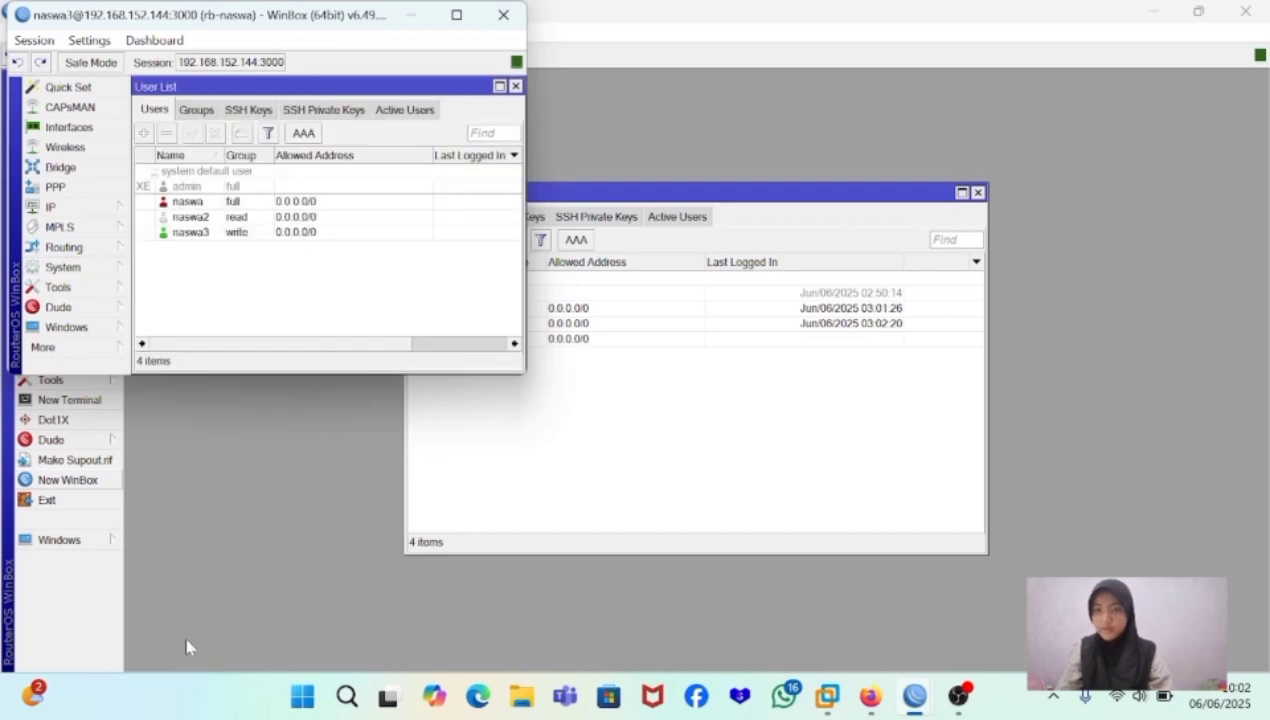